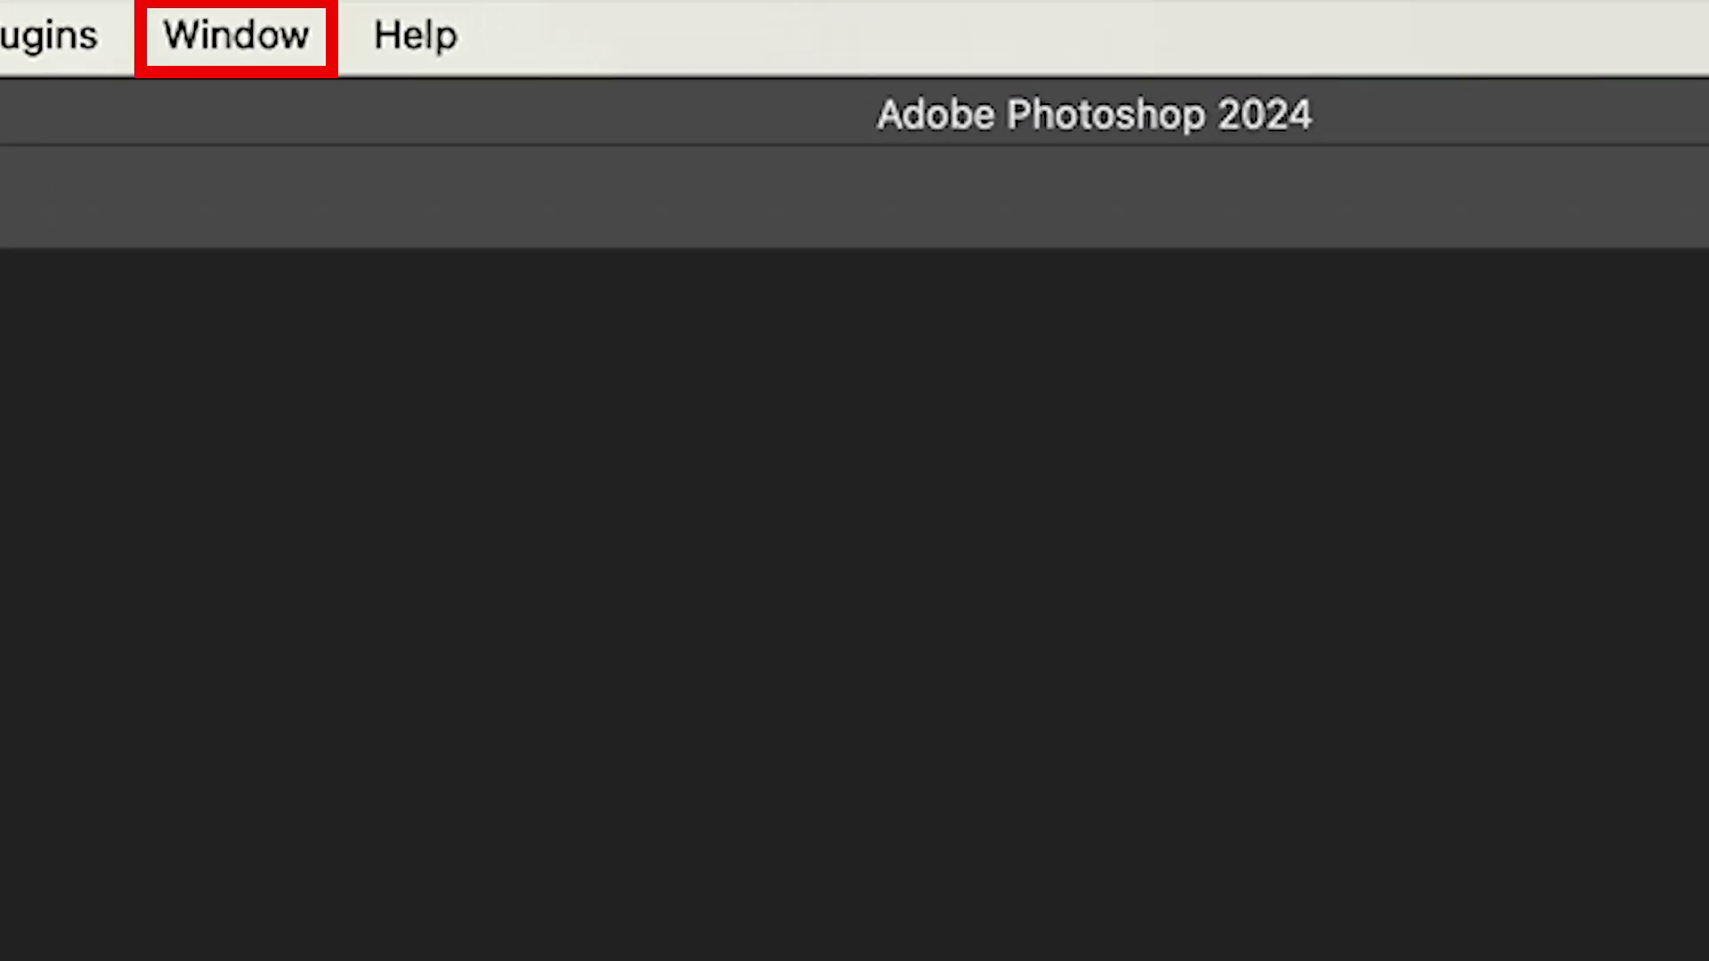
# Step: Reset the Essentials workspace so the Color, Properties and Layers panels are docked by default
pyautogui.click(199, 19)
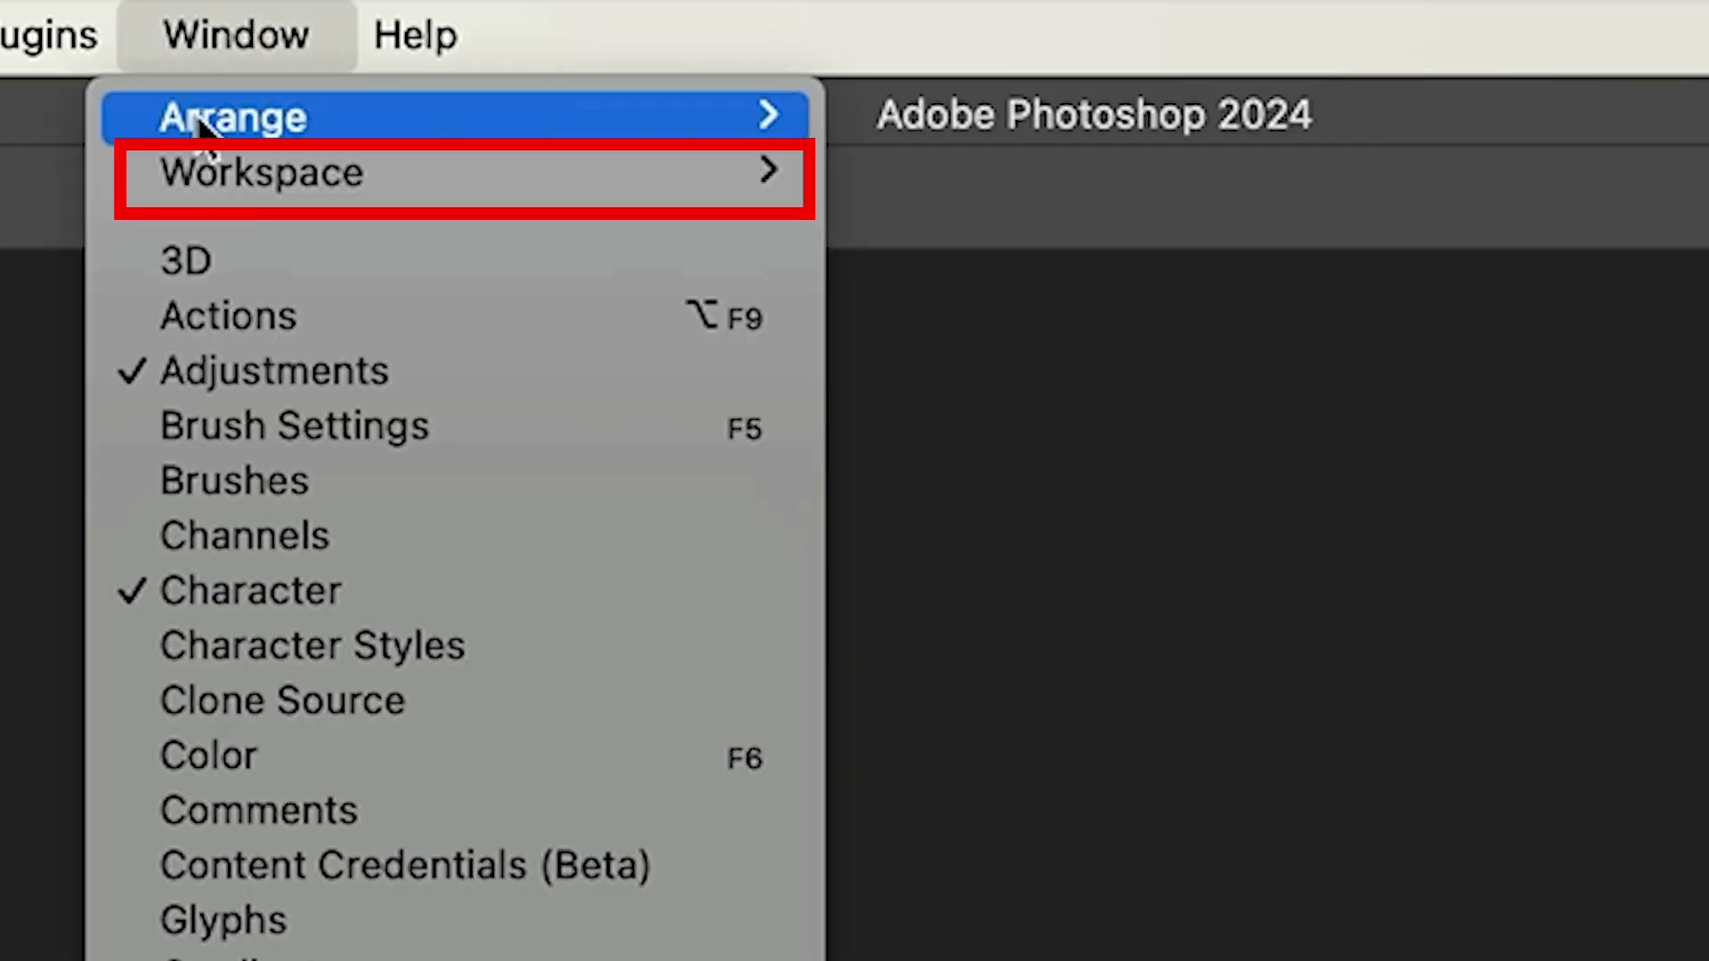
pyautogui.moveTo(223, 191)
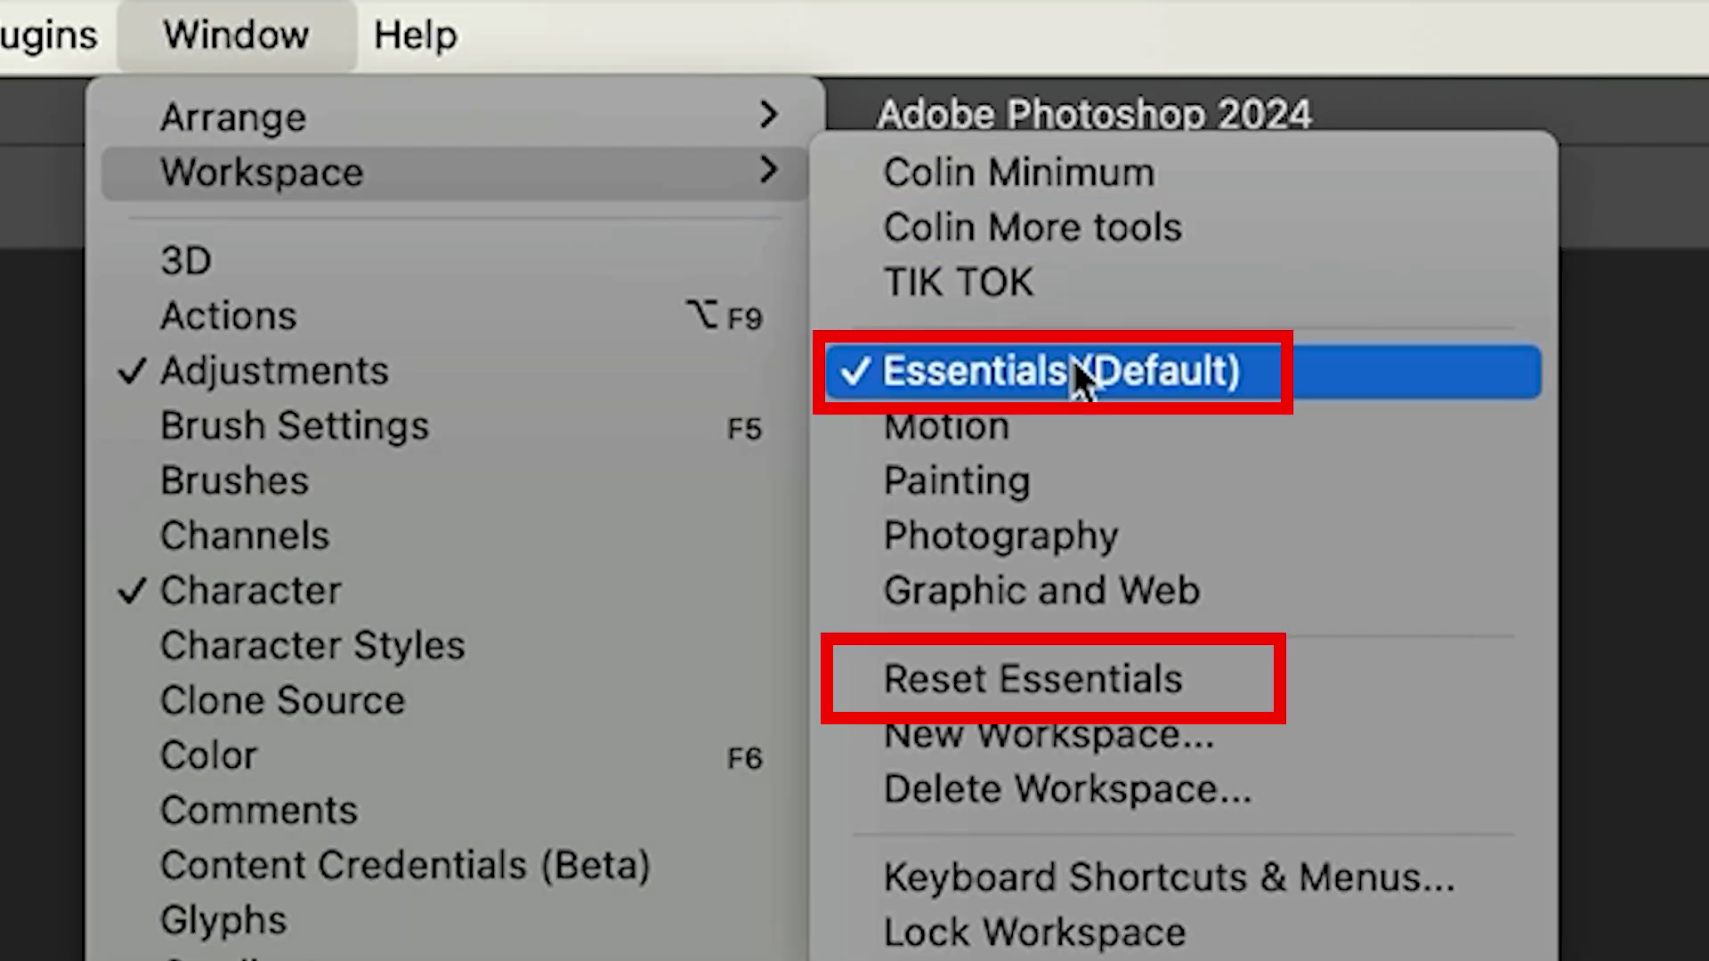
pyautogui.click(1140, 690)
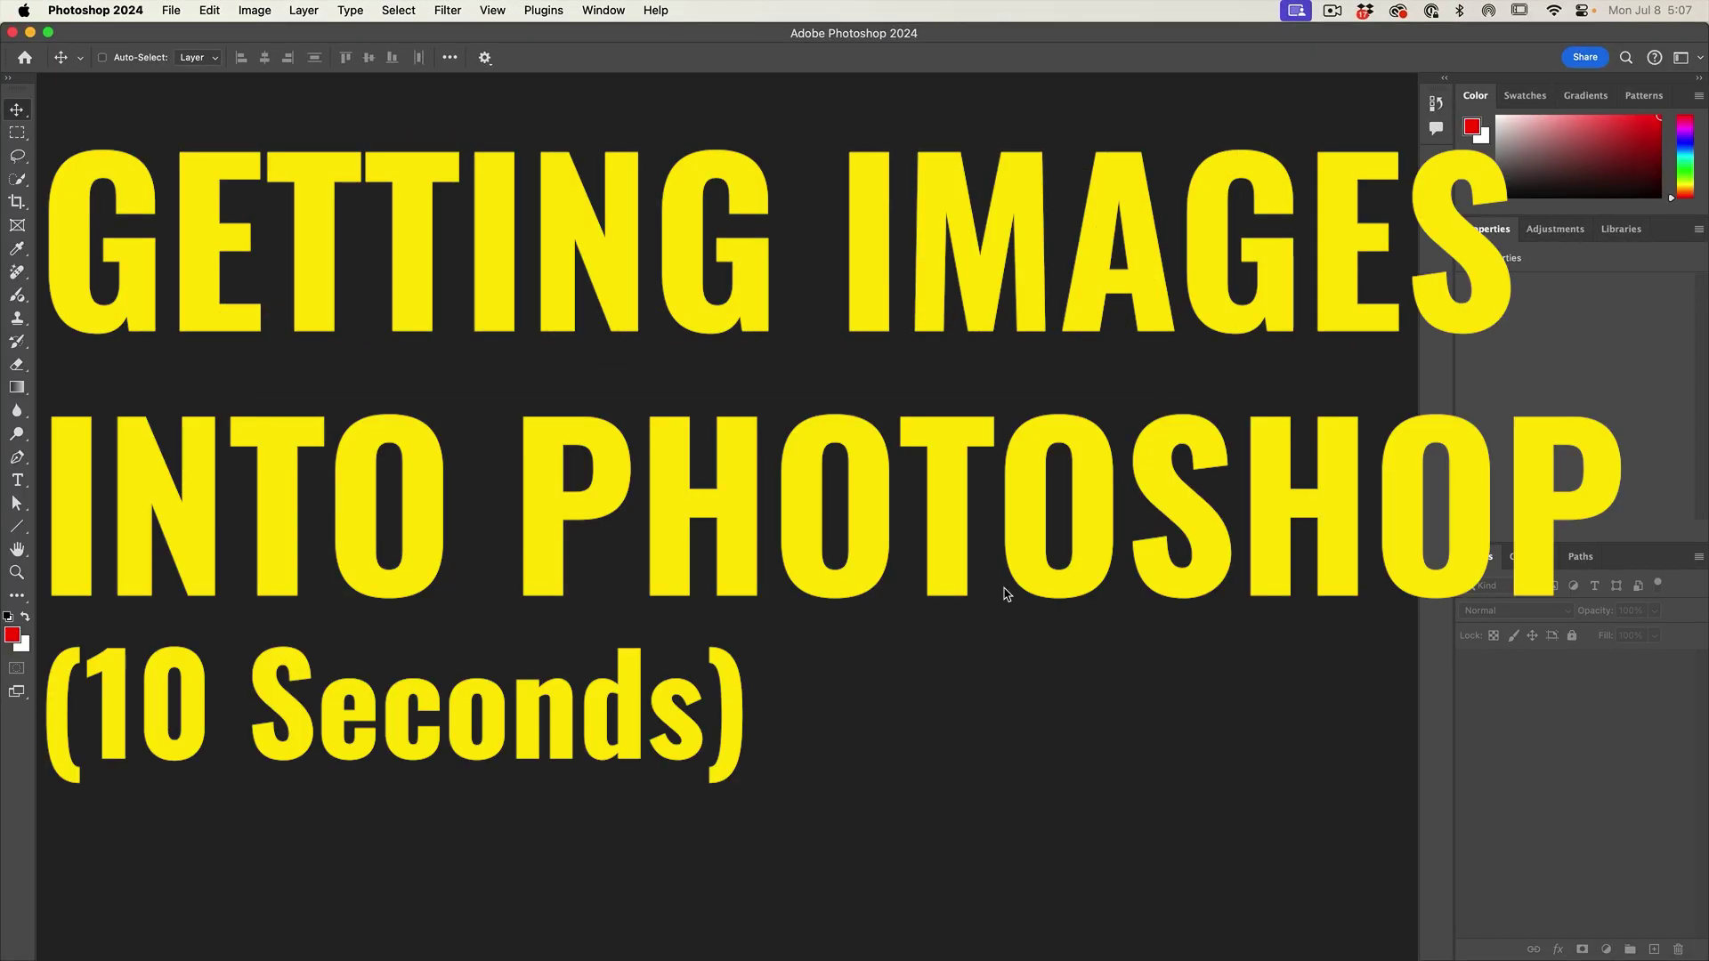
# Step: Open Ladyhikeronthemountain.jpg and NewYorkCityMidtownwithEmpireStateBuildingatSunset.jpg together from the SOURCE folder, viewing the hiker
pyautogui.click(170, 7)
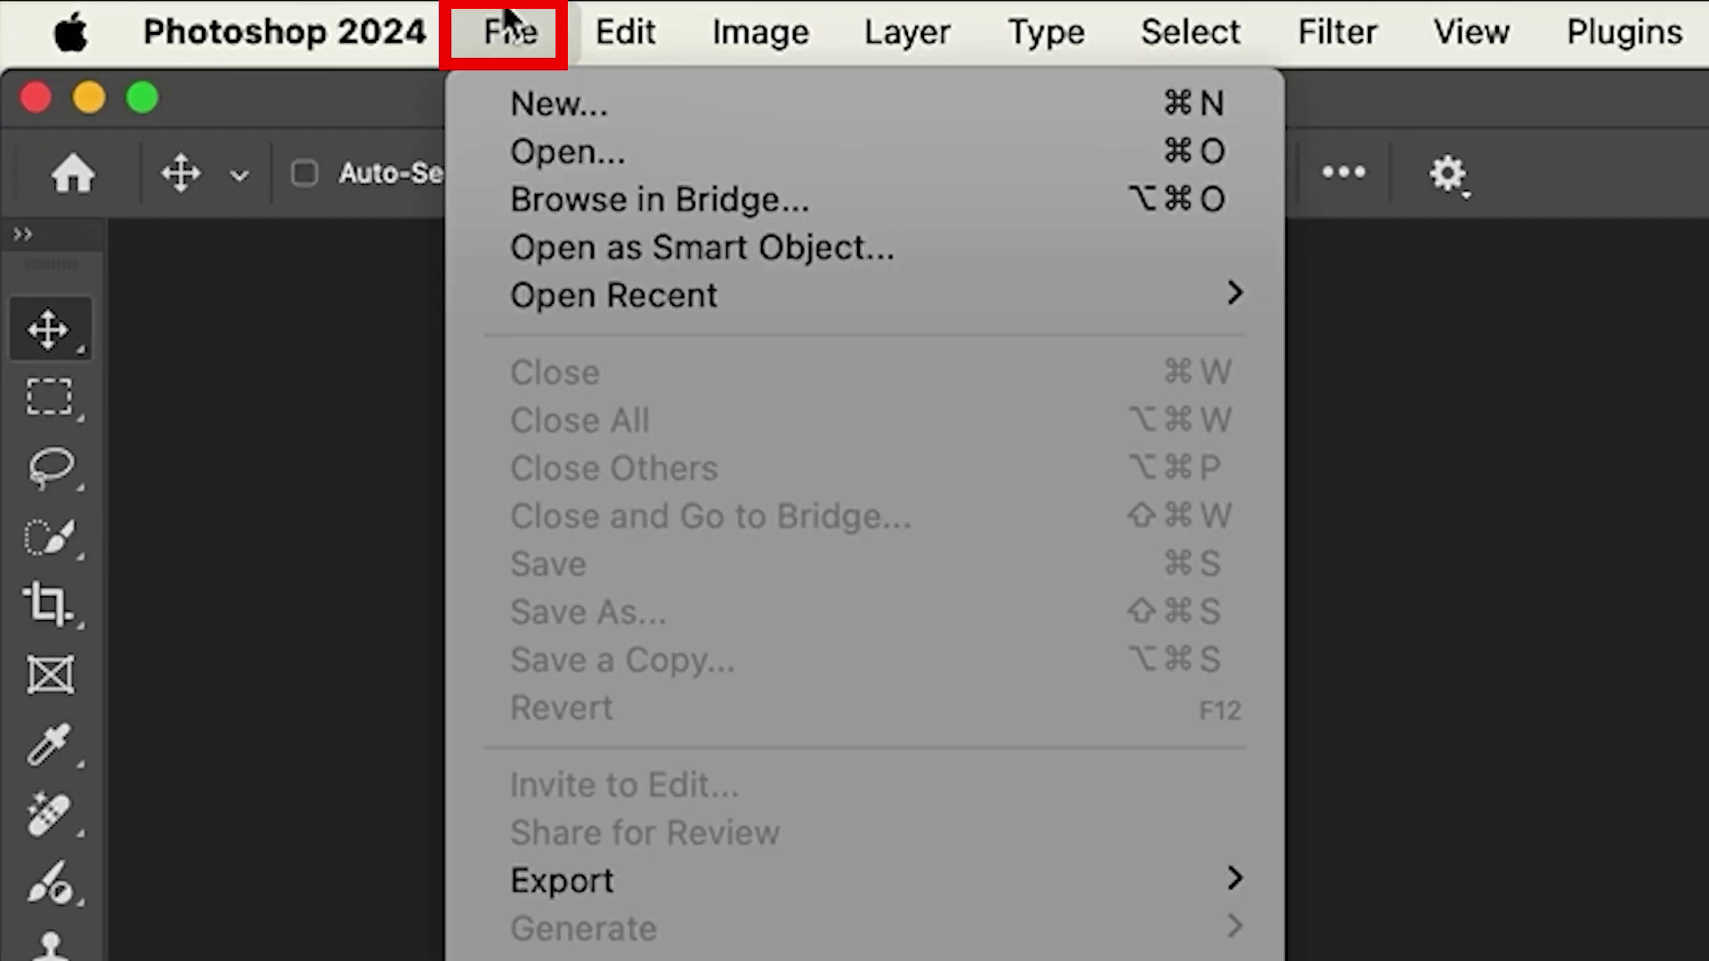
pyautogui.click(530, 155)
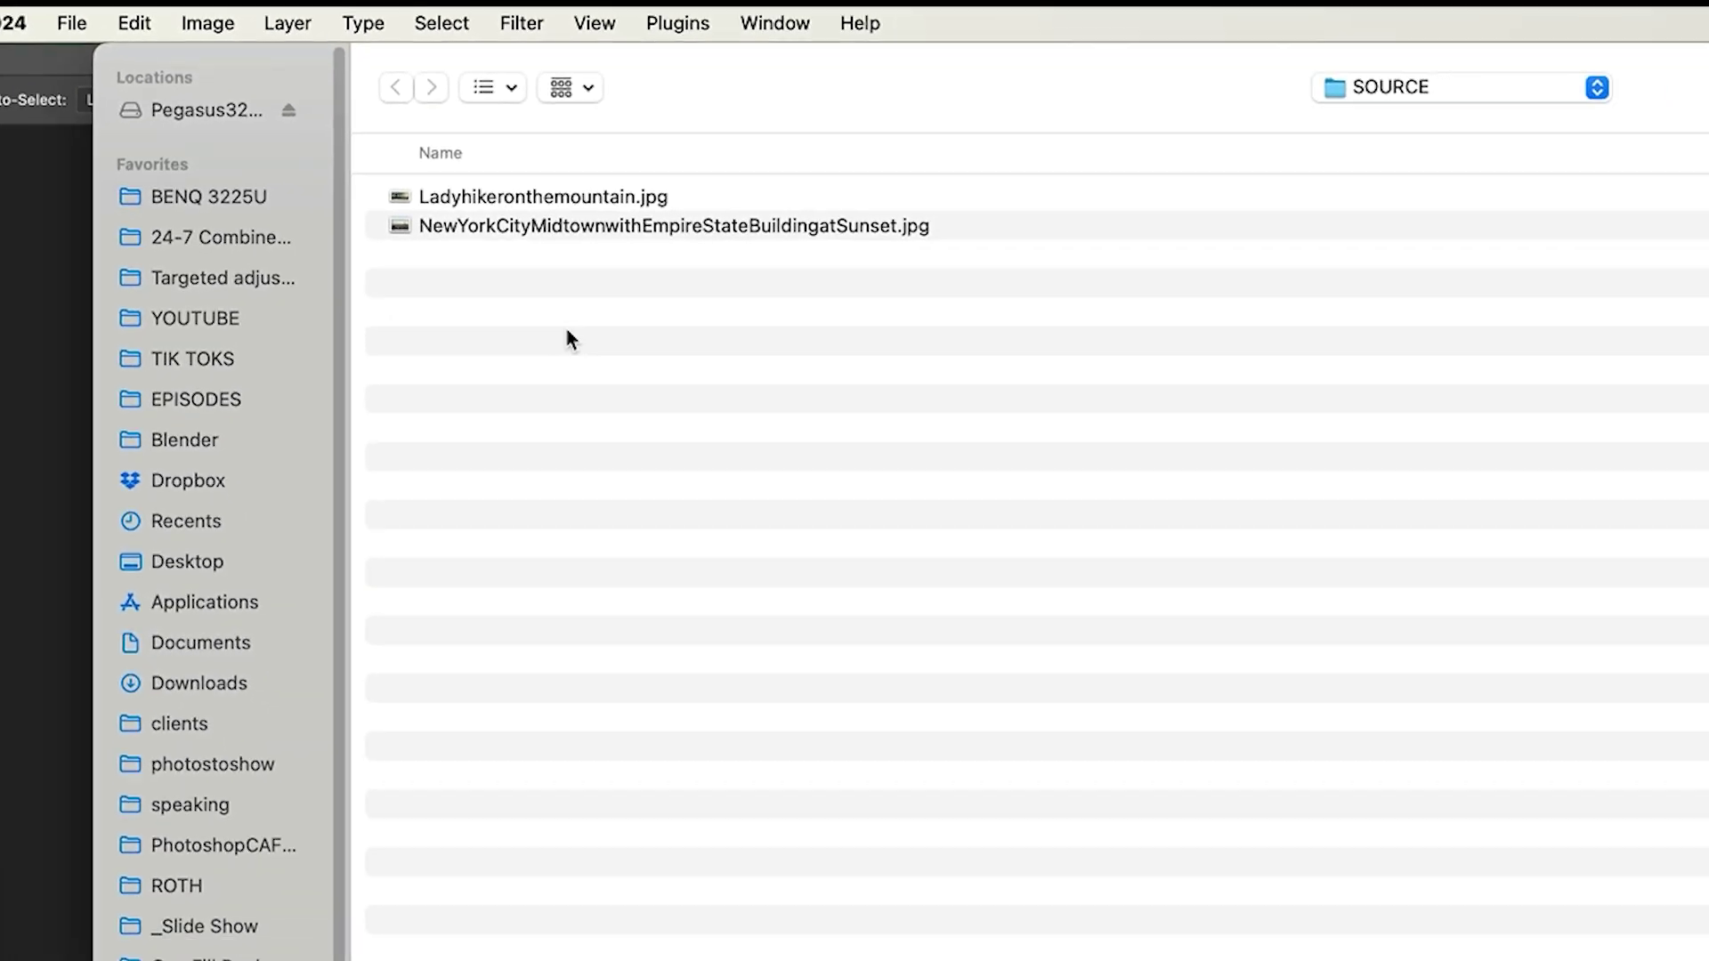
pyautogui.press('super+a')
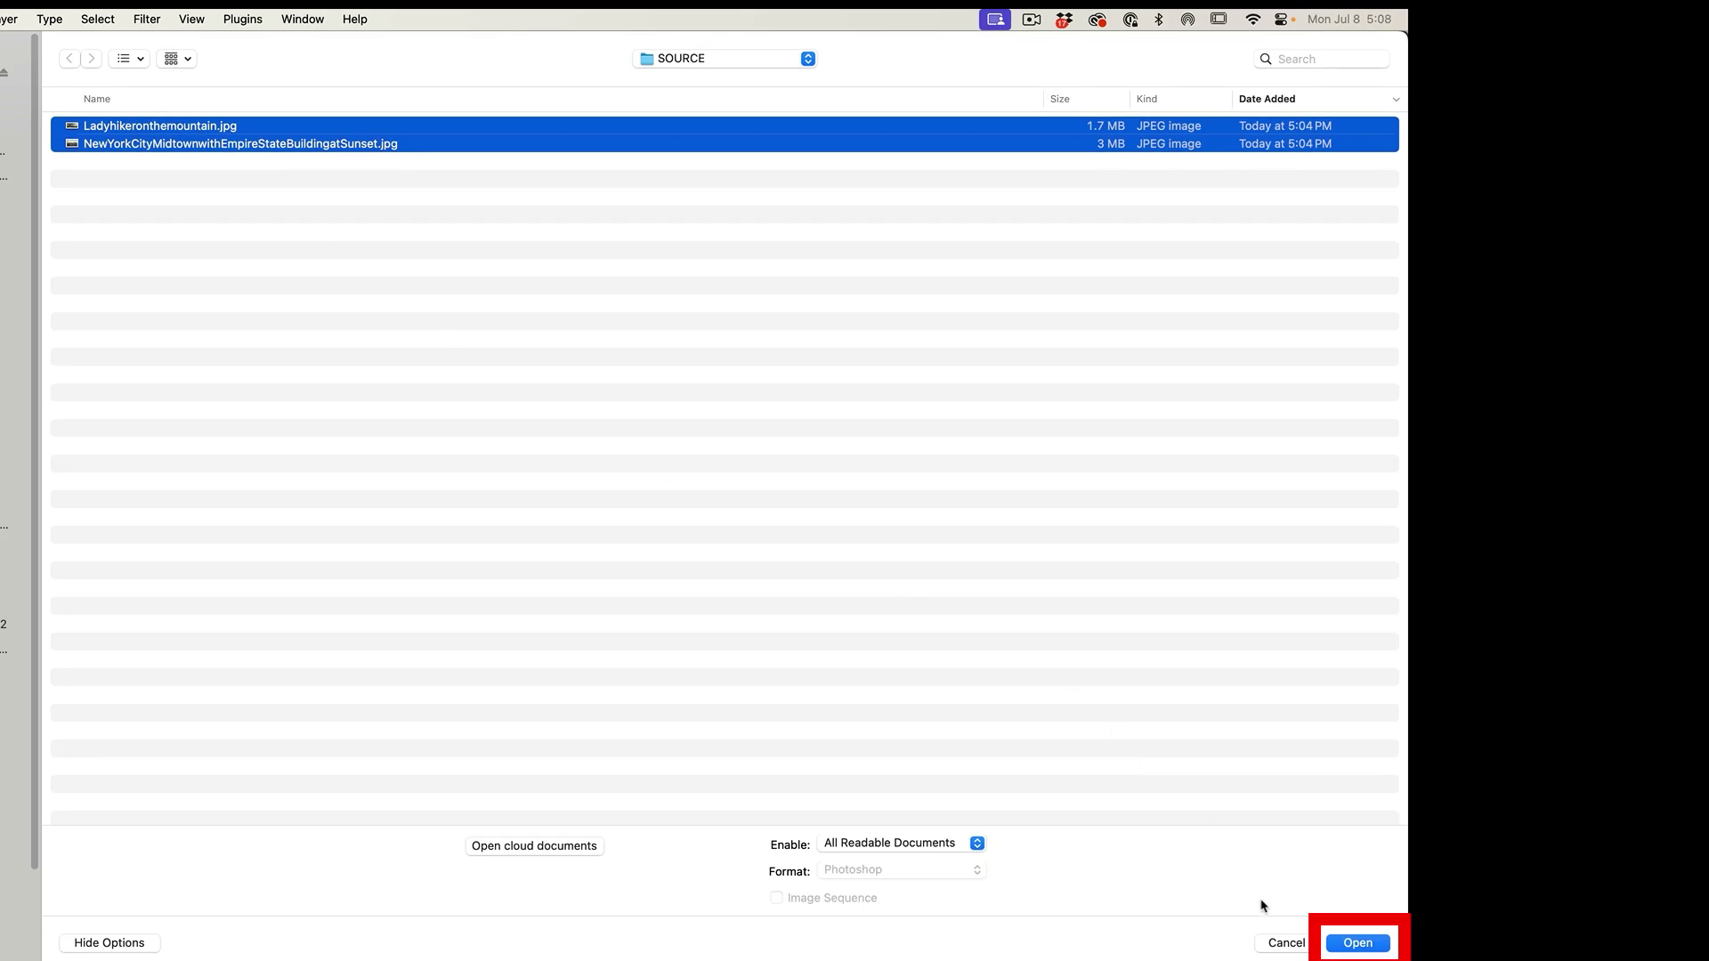
pyautogui.click(1361, 945)
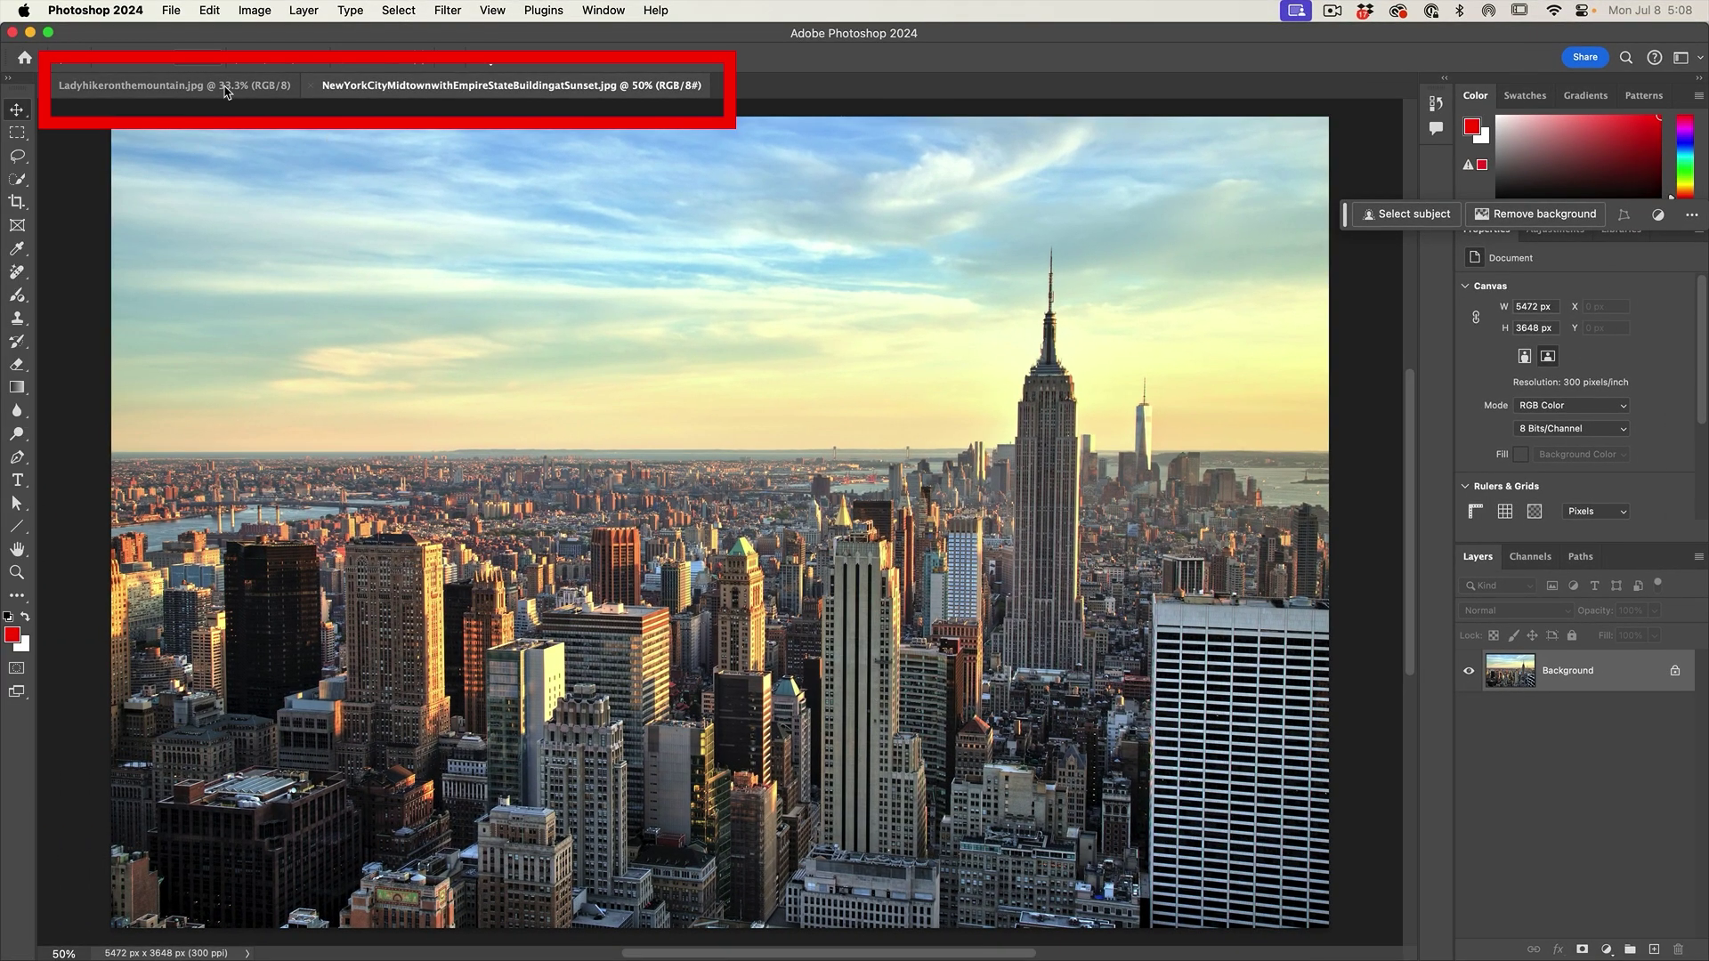
pyautogui.click(298, 89)
# Step: Return to the skyline document and show the Libraries images found for 'lady'
pyautogui.click(440, 93)
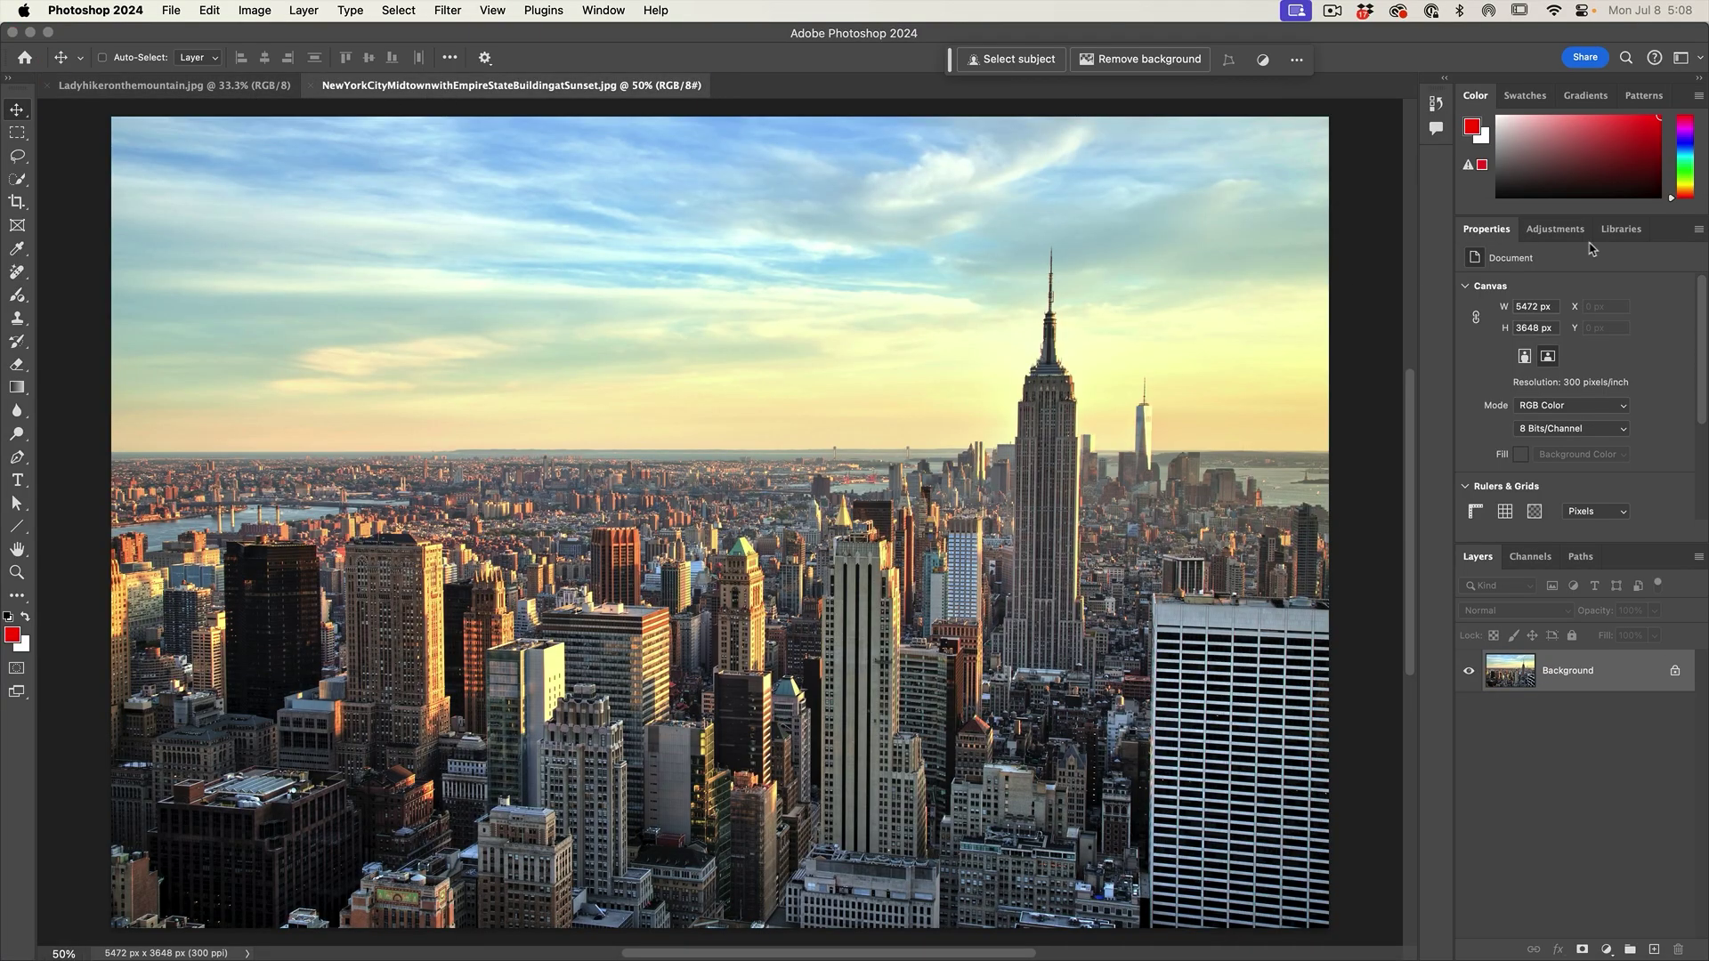
pyautogui.click(1624, 230)
pyautogui.scroll(-5, 1566, 490)
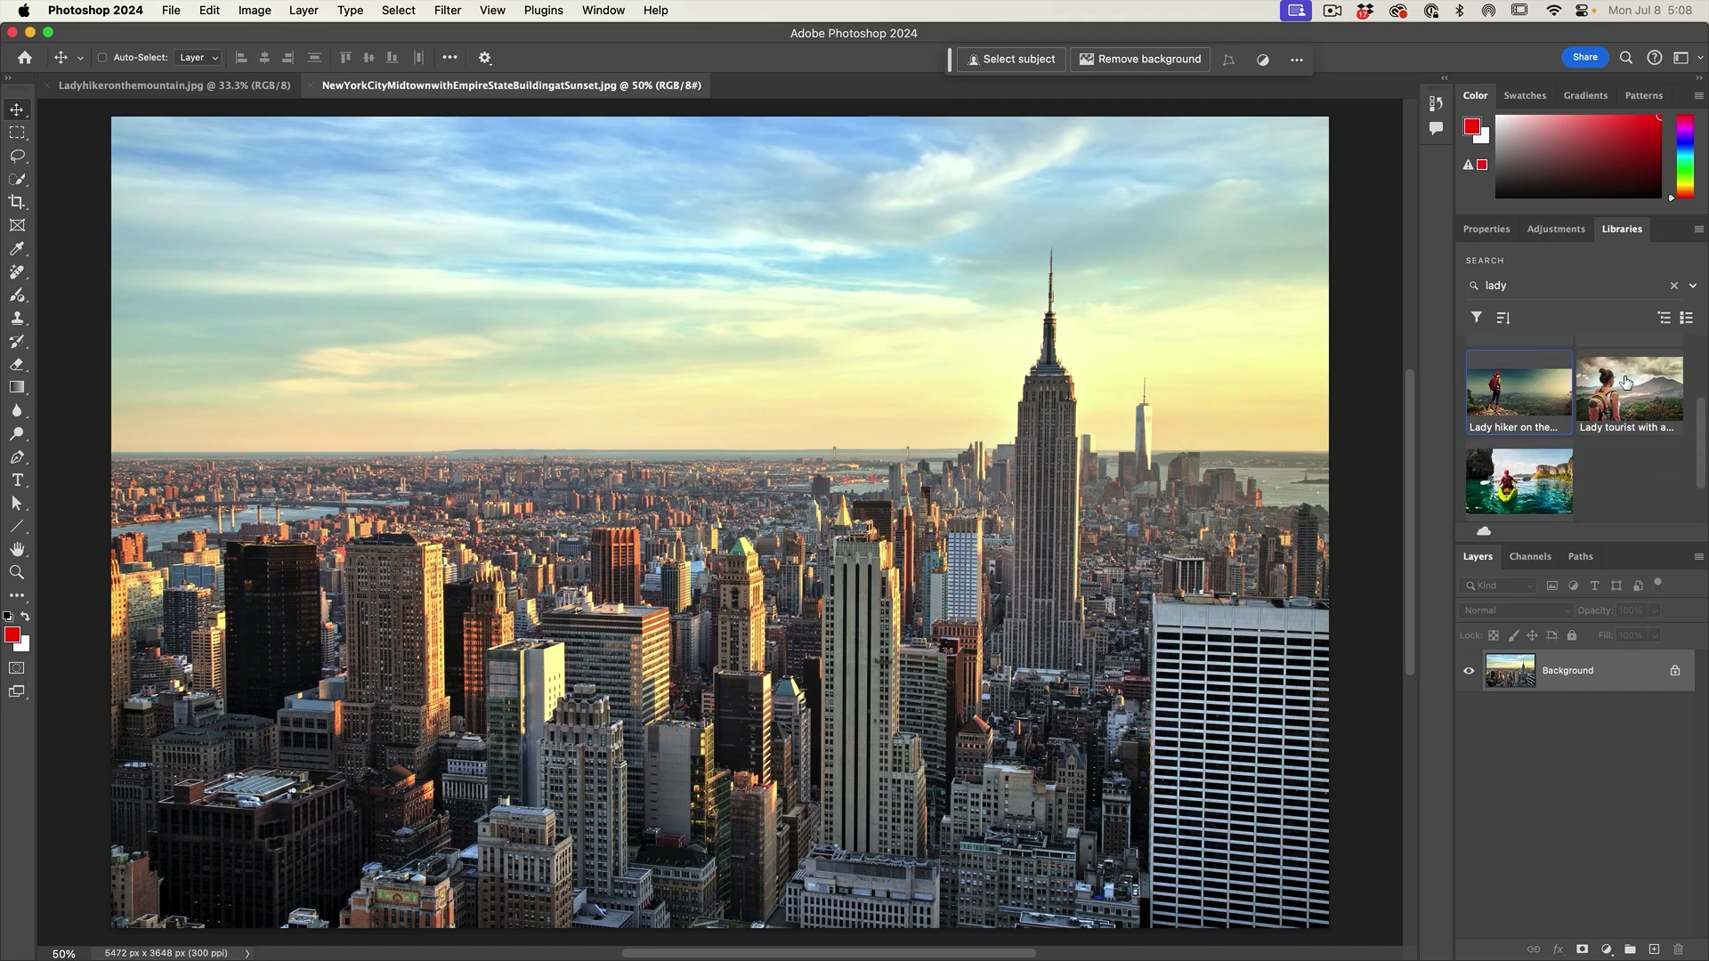
# Step: Open the lady tourist library image, drop the Lady with kayak image on it, then close it unsaved
pyautogui.doubleClick(1629, 389)
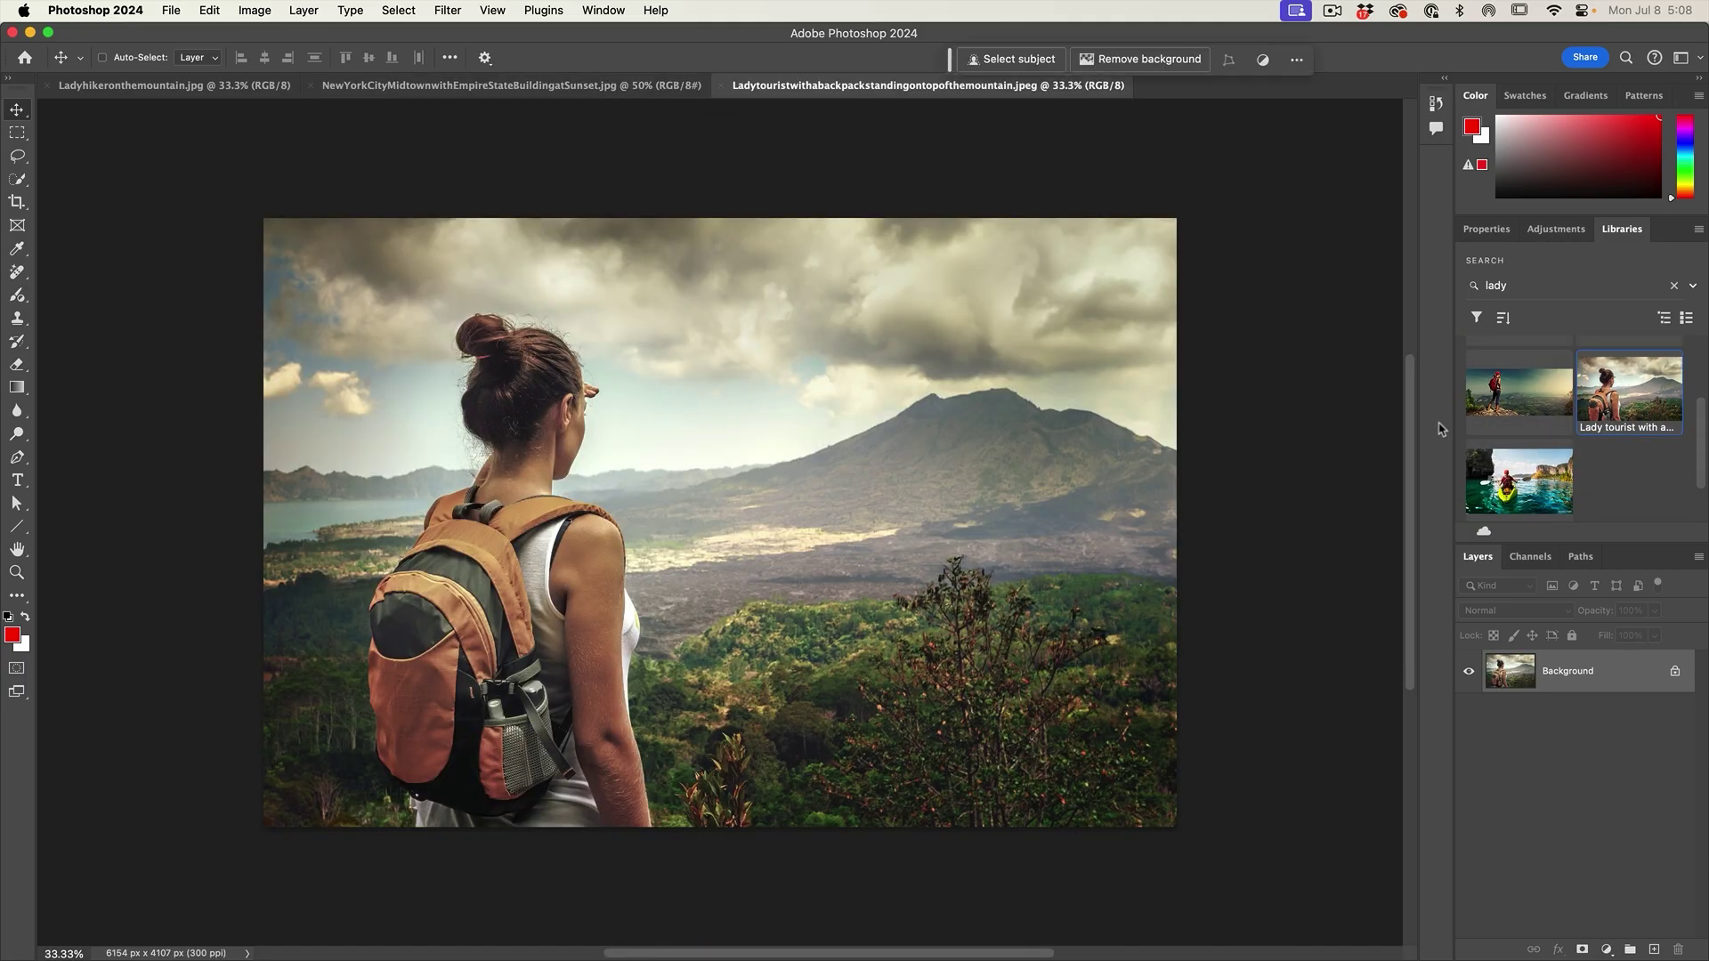
pyautogui.moveTo(1530, 482); pyautogui.dragTo(731, 460)
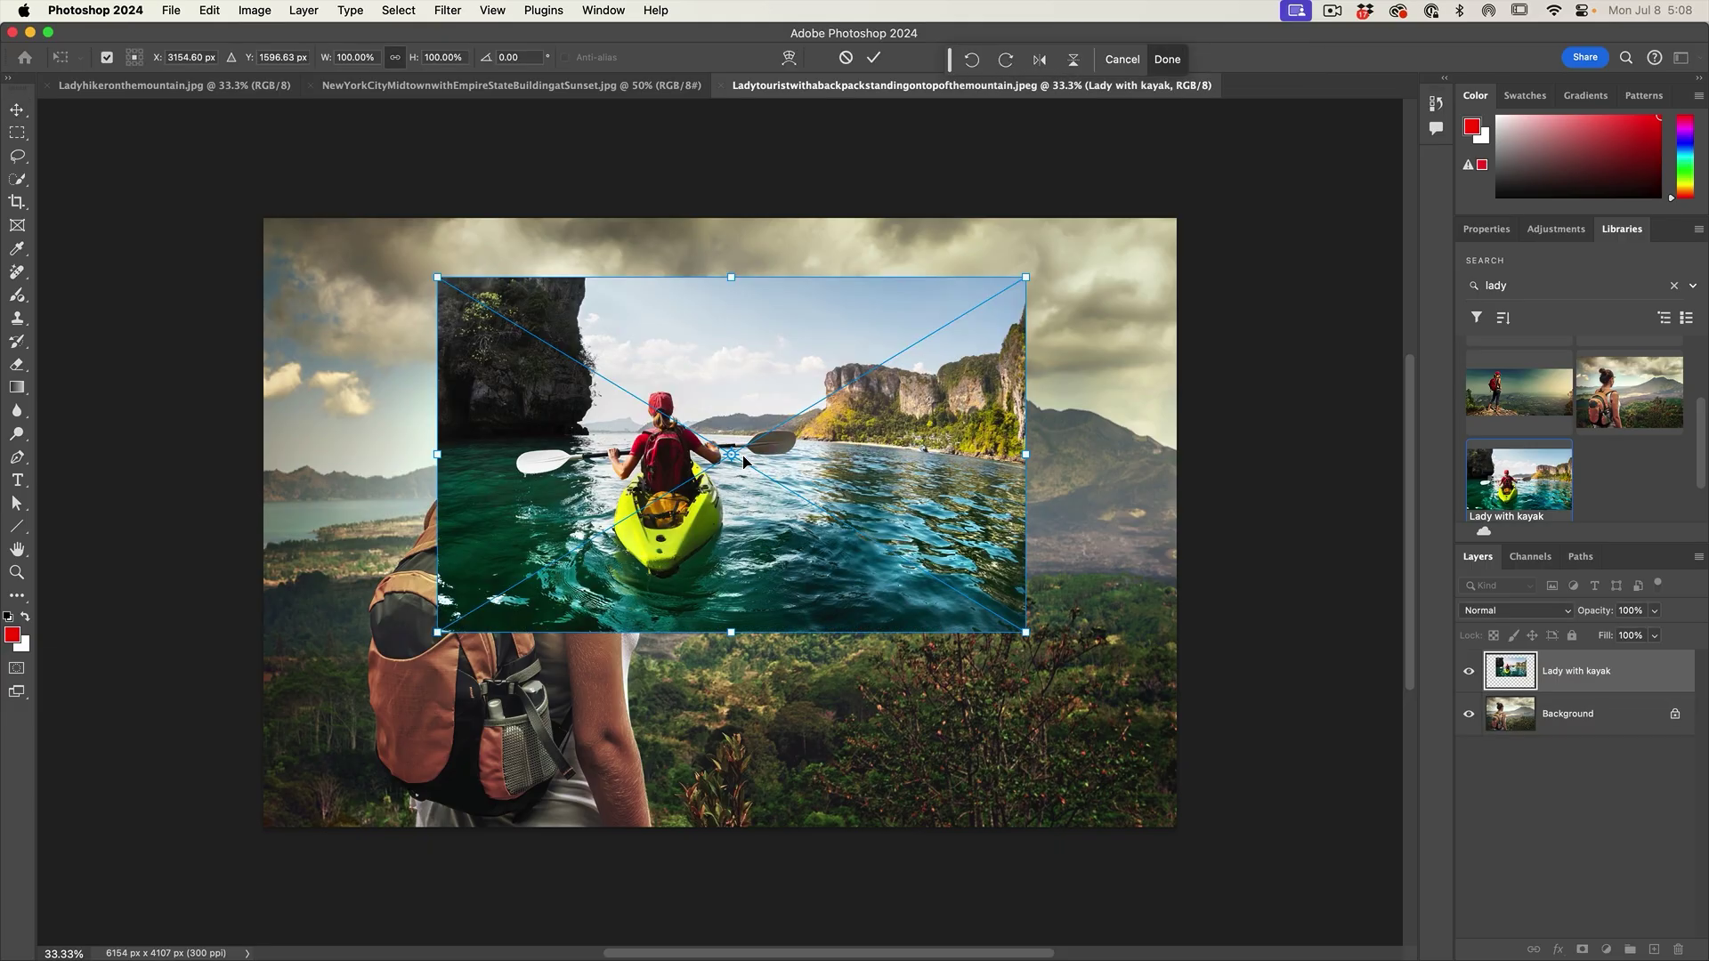
pyautogui.click(723, 86)
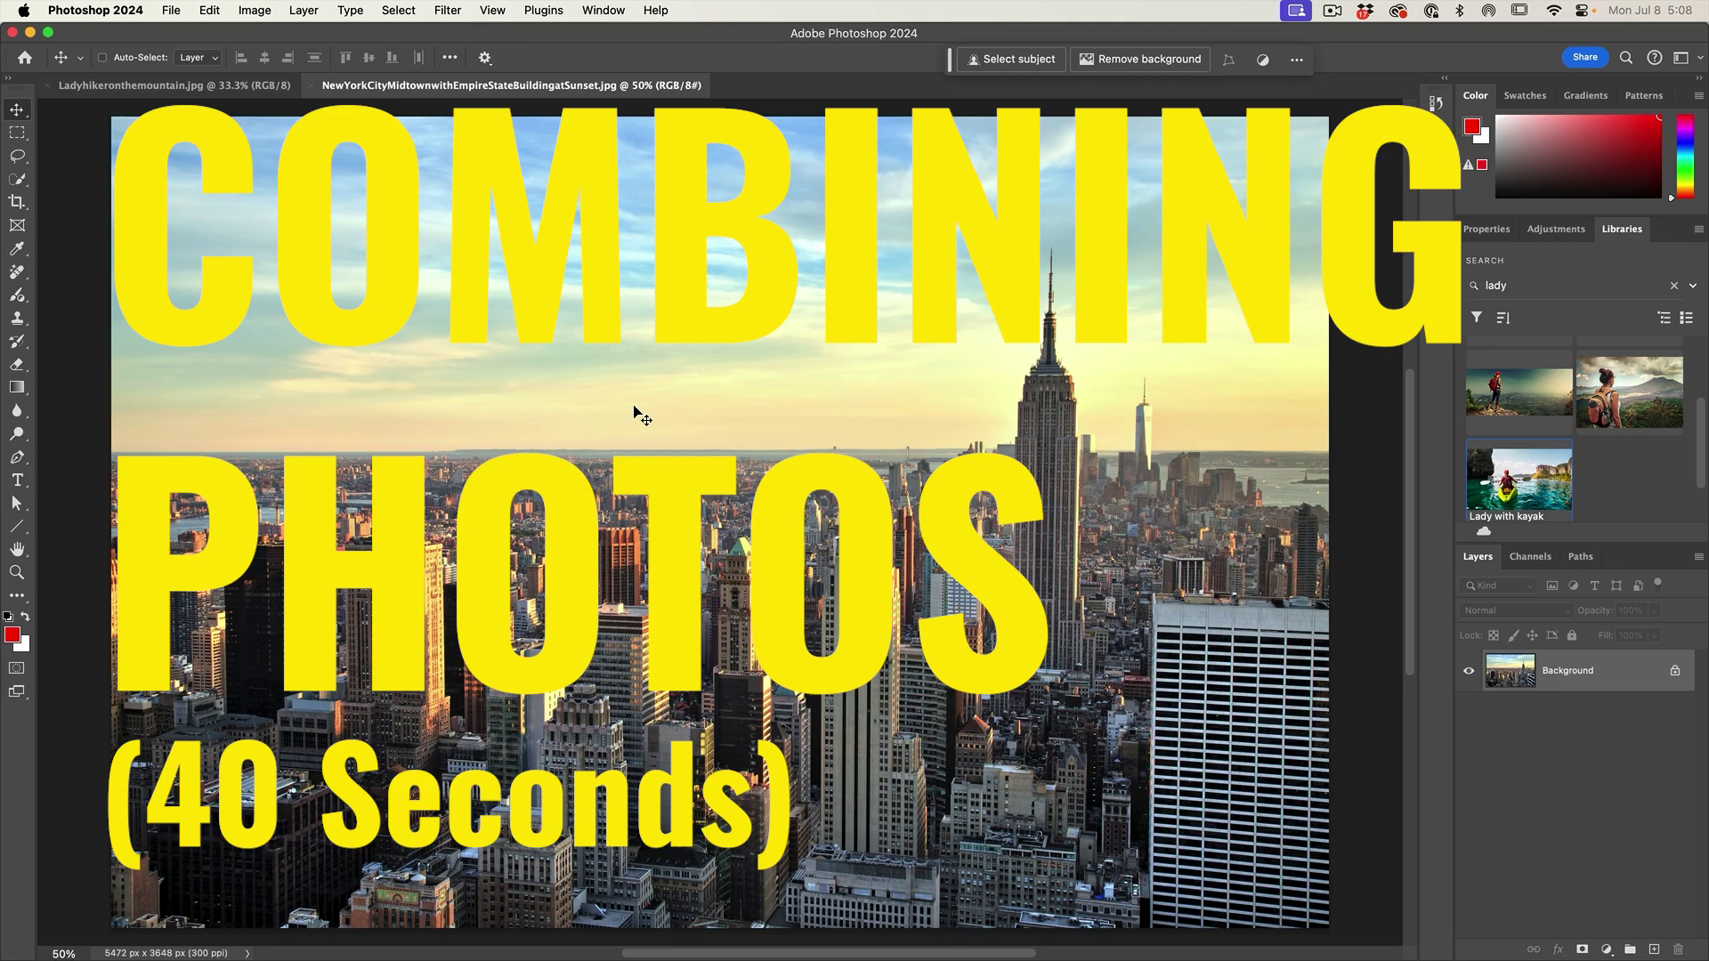
# Step: Arrange the two open documents side by side in a 2-up Vertical layout
pyautogui.click(592, 9)
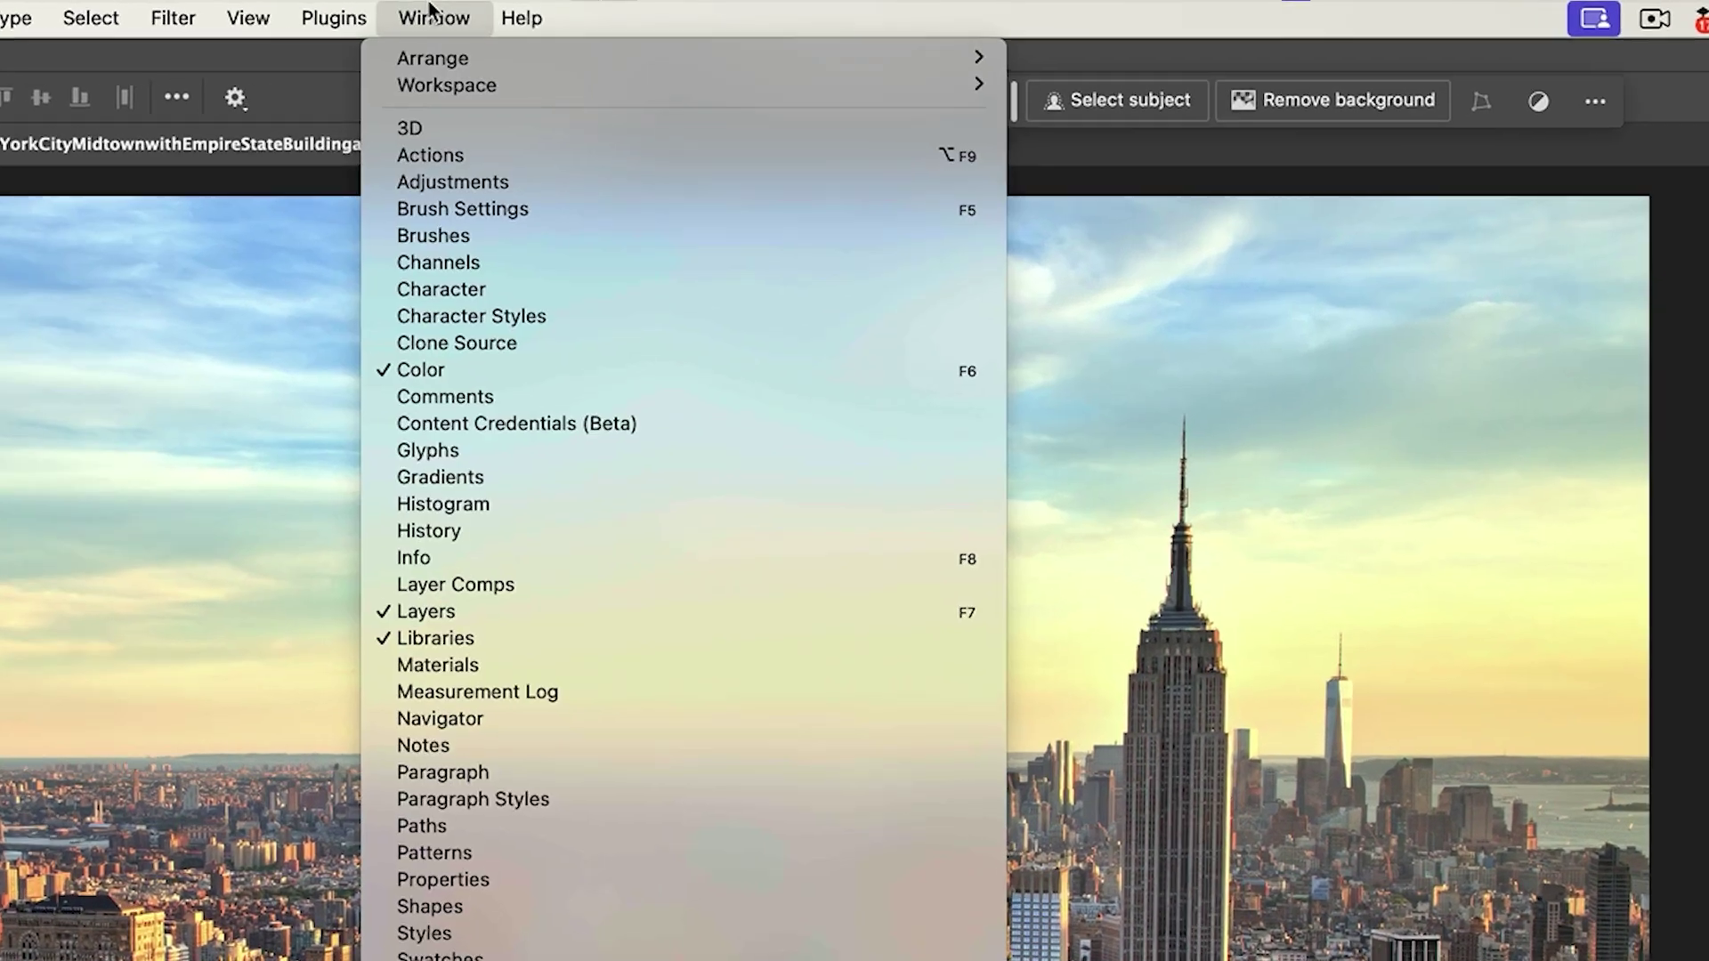
pyautogui.moveTo(896, 27)
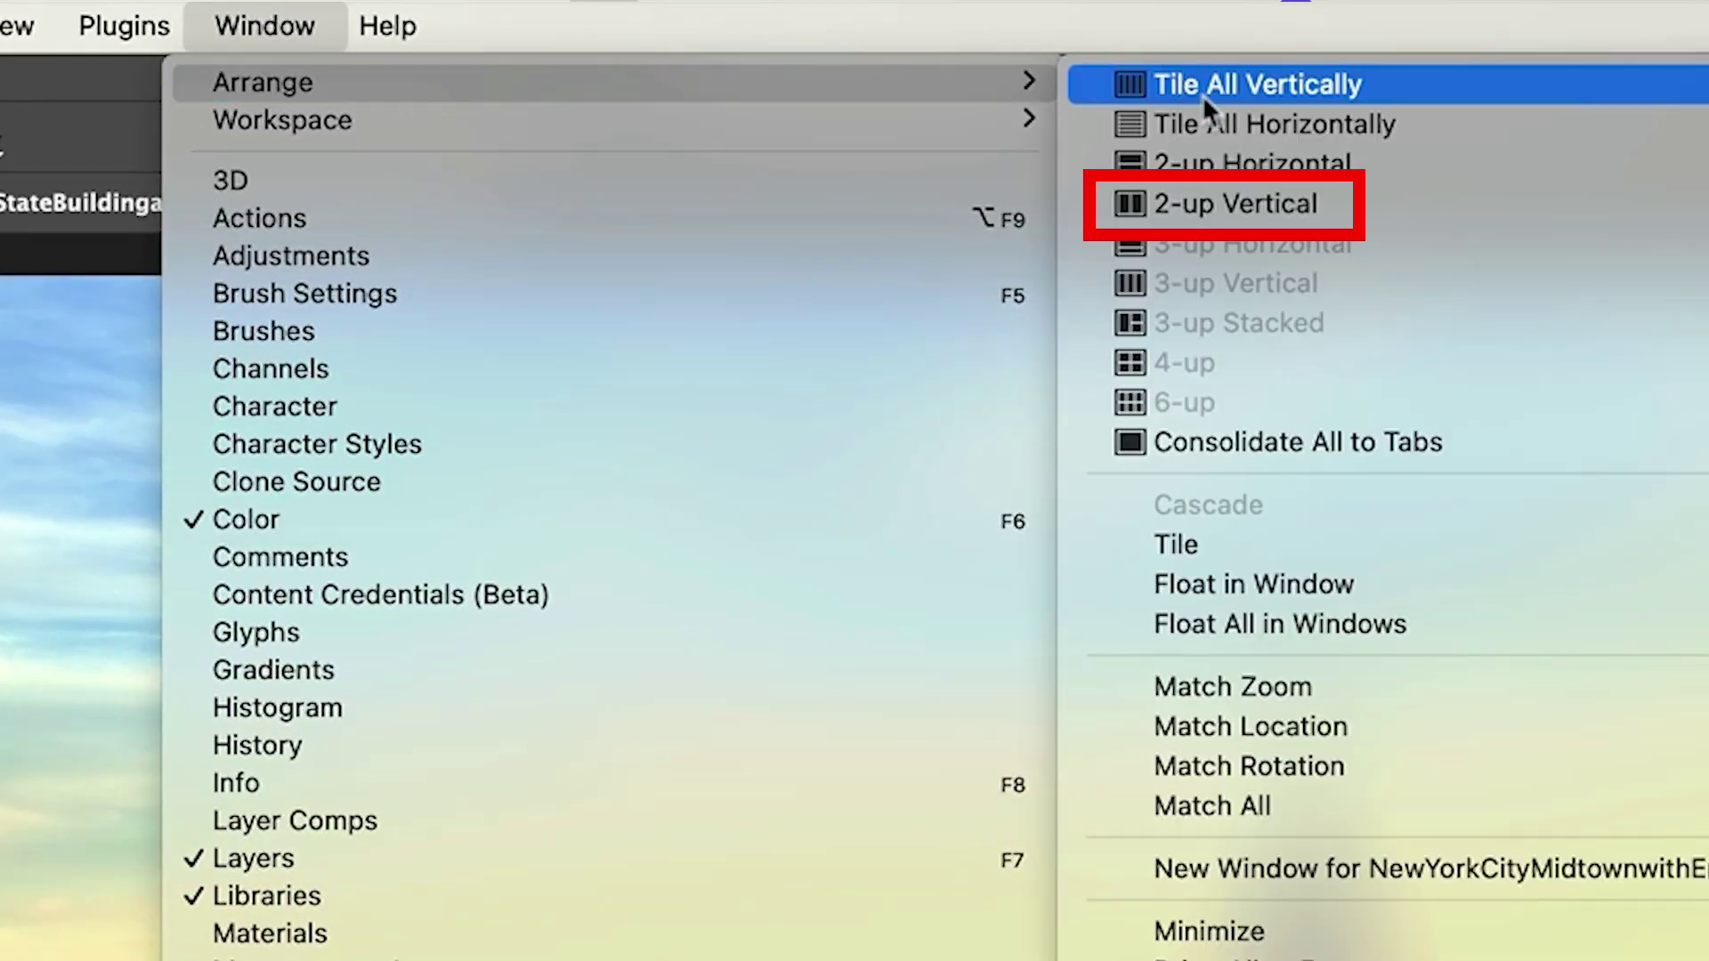
pyautogui.click(1255, 196)
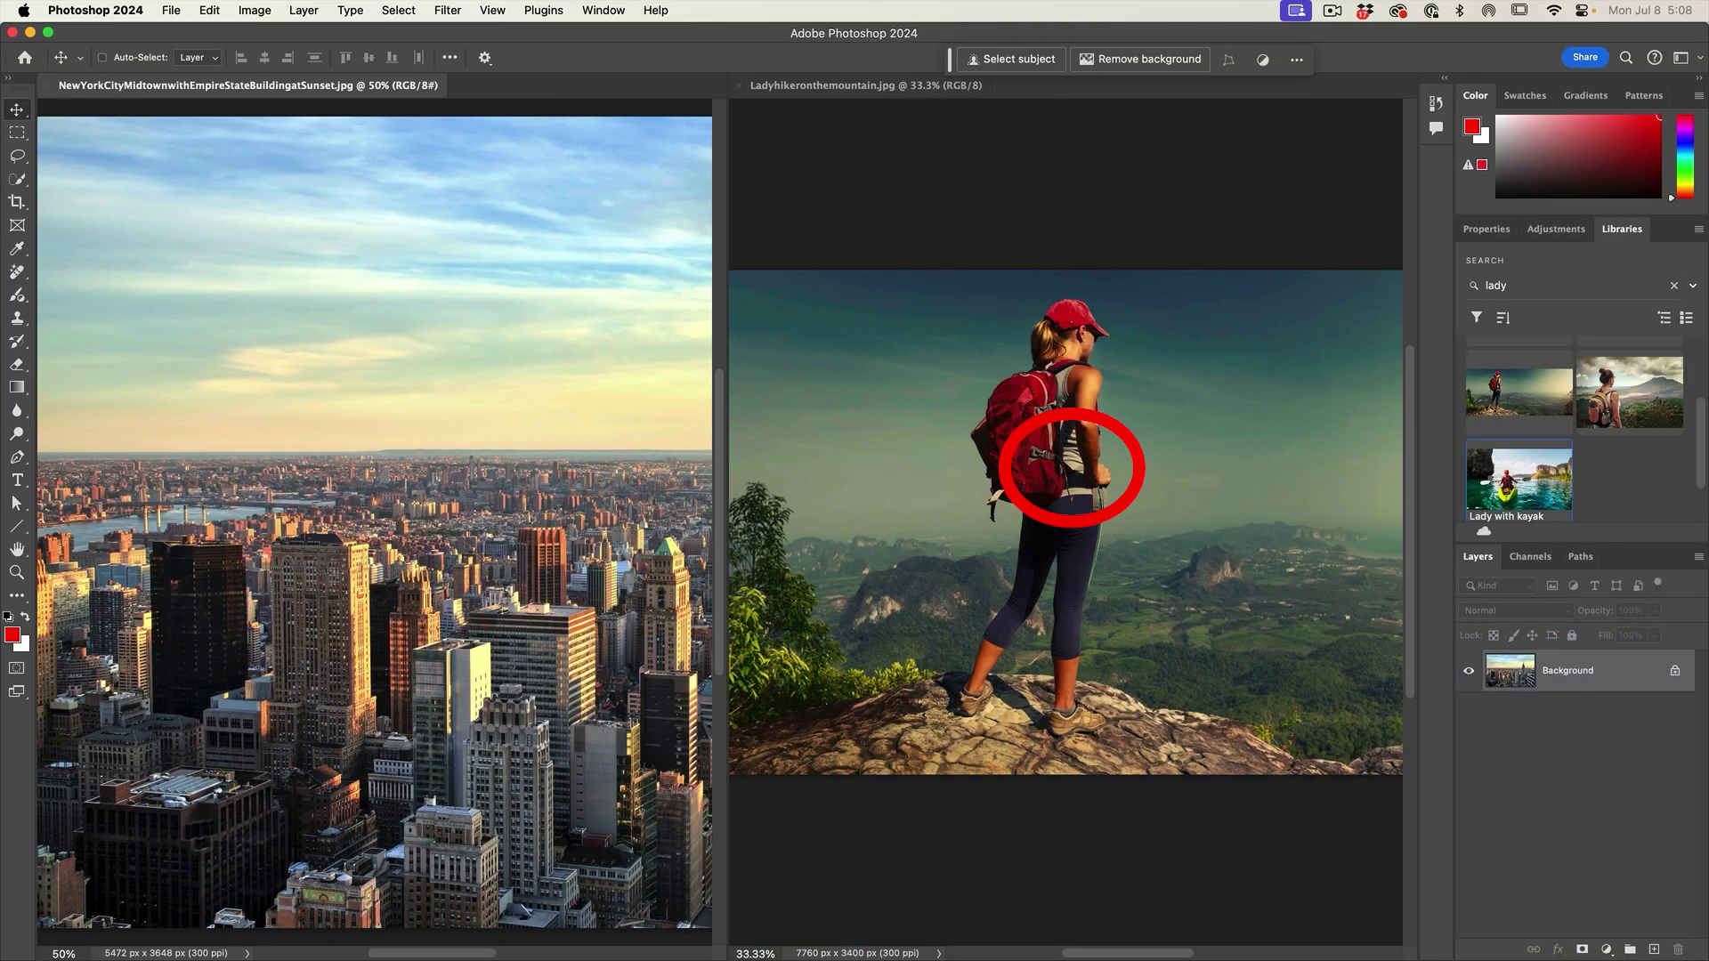
# Step: Drag the hiker photo into the skyline document, then undo the copy
pyautogui.click(1101, 428)
pyautogui.moveTo(685, 374)
pyautogui.mouseDown()
pyautogui.moveTo(538, 377)
pyautogui.moveTo(469, 446)
pyautogui.moveTo(436, 450)
pyautogui.moveTo(426, 434)
pyautogui.mouseUp()
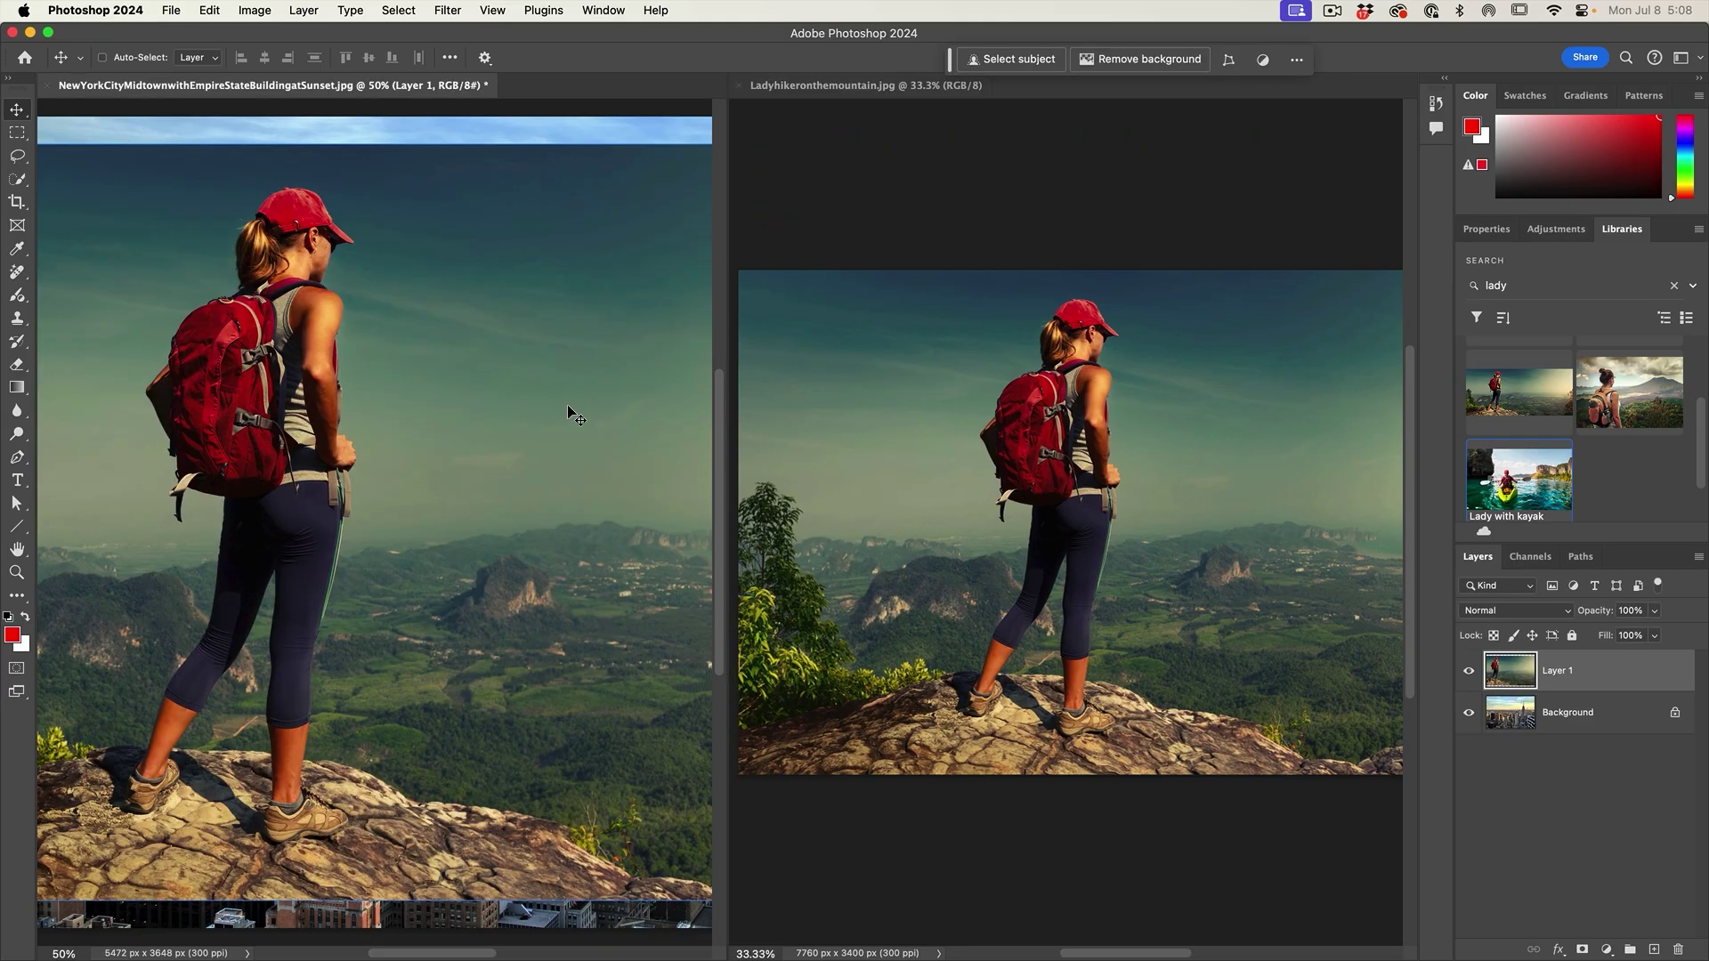
pyautogui.press('super+z')
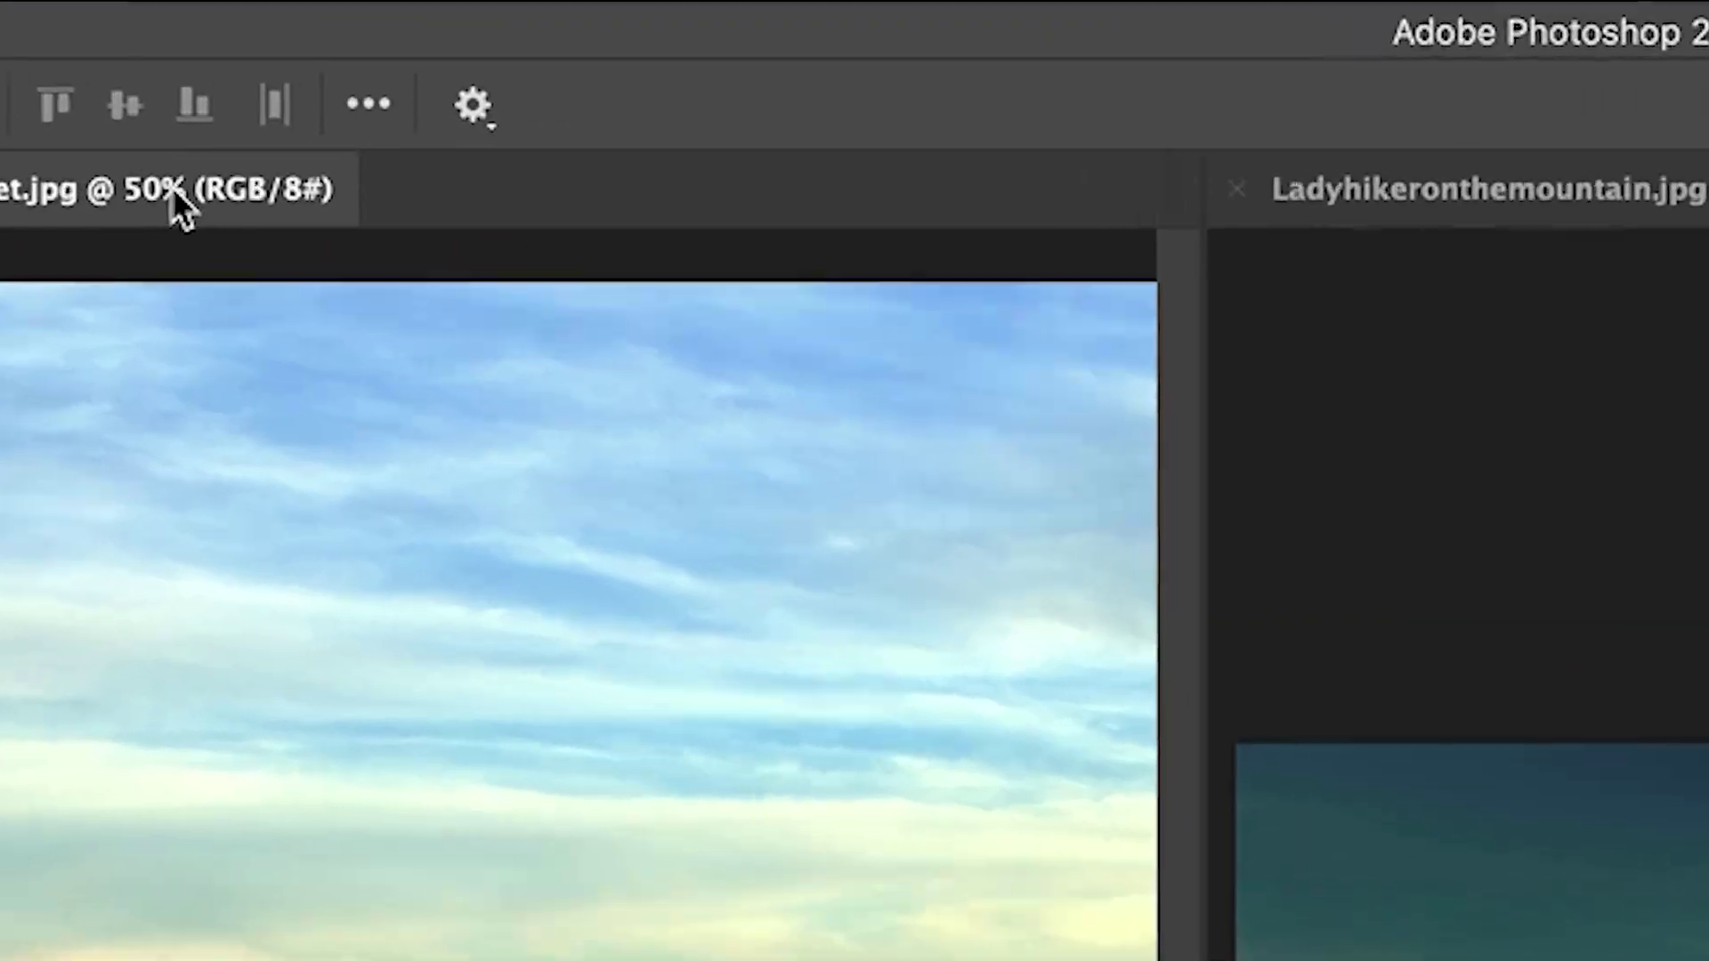
# Step: Consolidate all documents back into tabs and bring the hiker photo to the front
pyautogui.rightClick(376, 86)
pyautogui.click(271, 231)
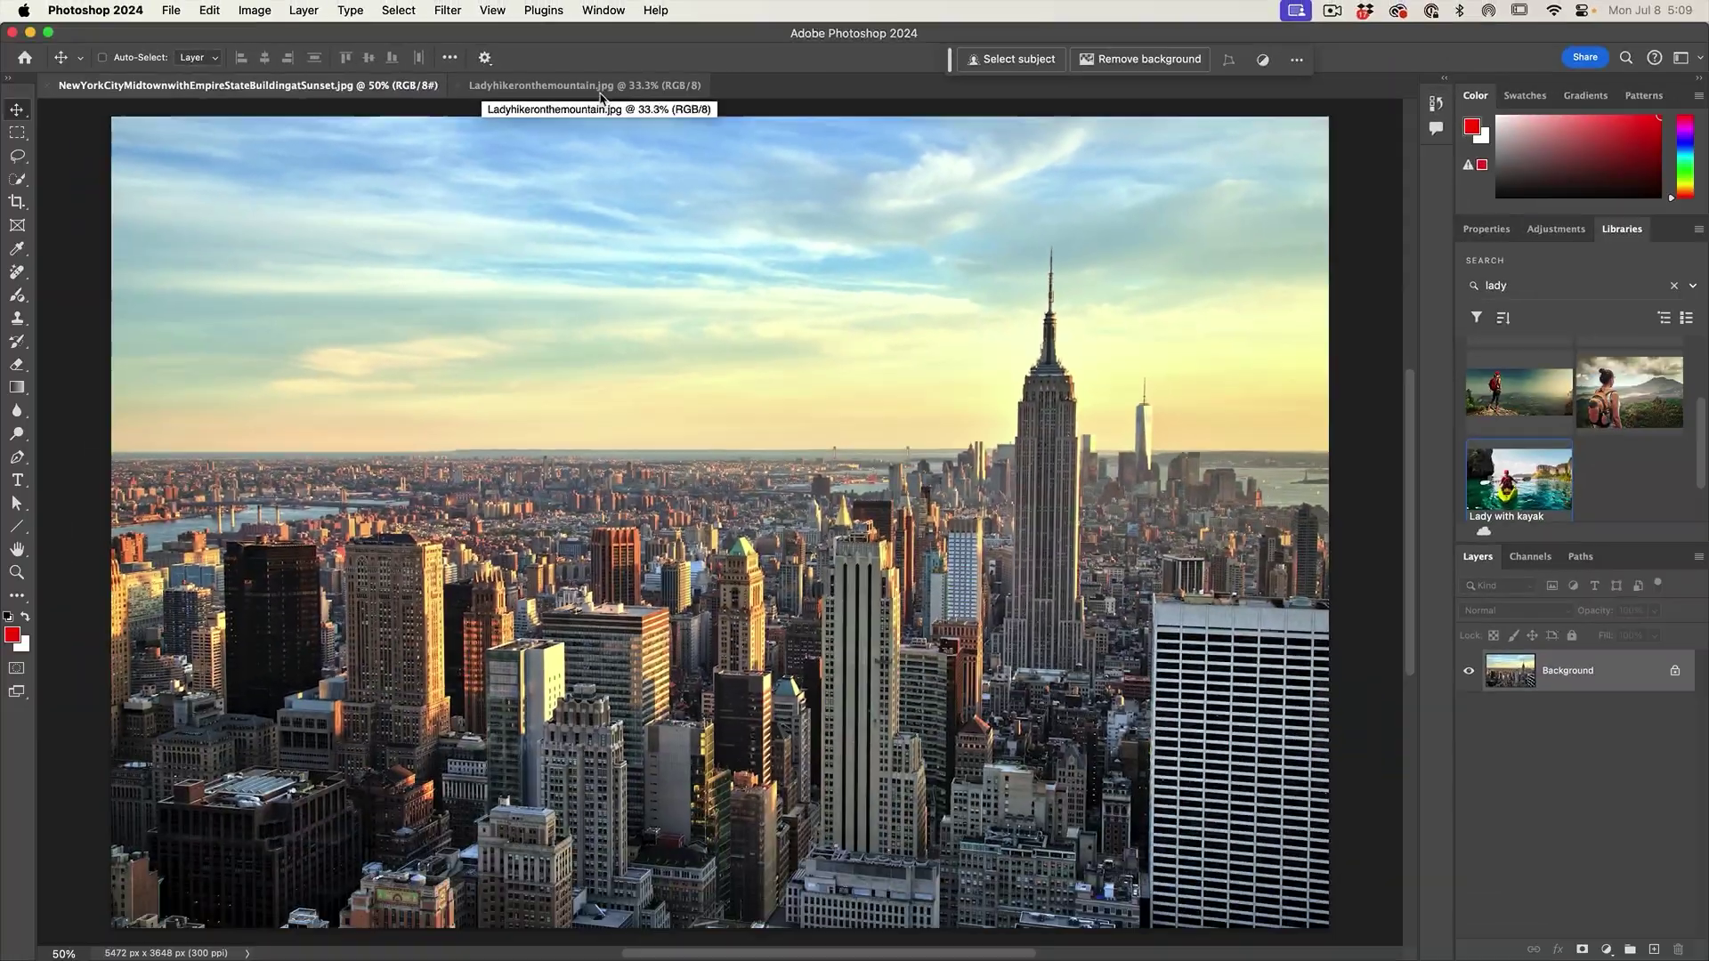
pyautogui.click(604, 89)
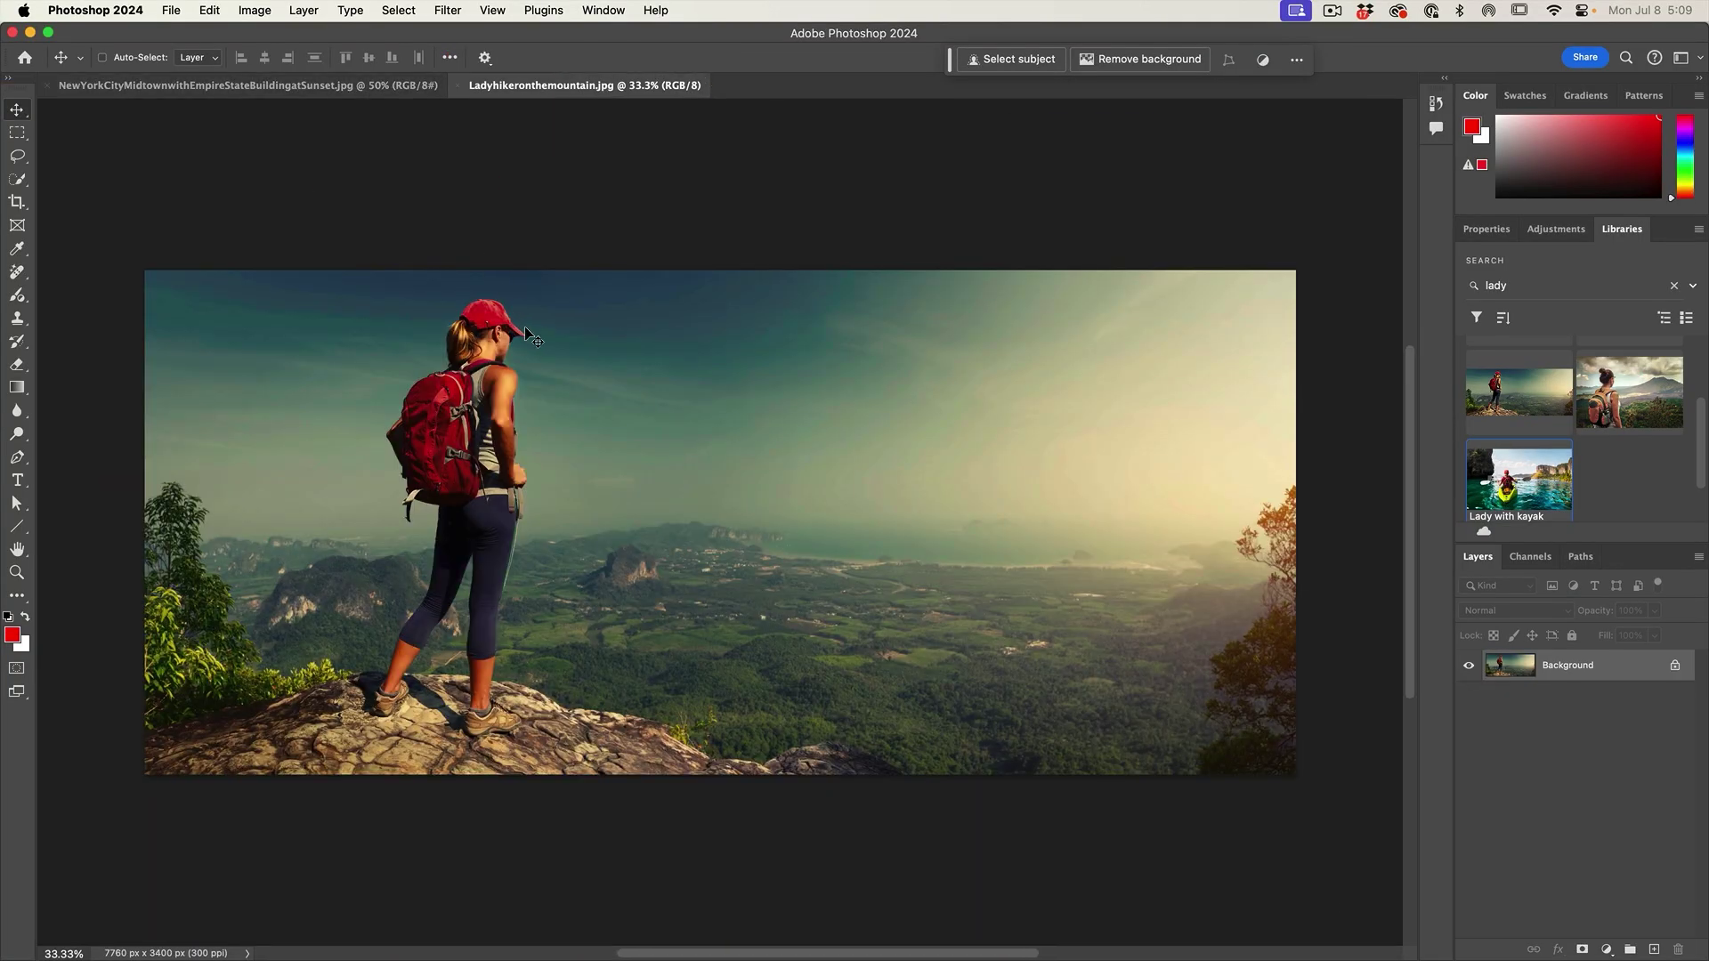
# Step: Drag the hiker photo onto the skyline tab as Layer 1, then shift it right and down
pyautogui.moveTo(532, 337); pyautogui.dragTo(384, 92)
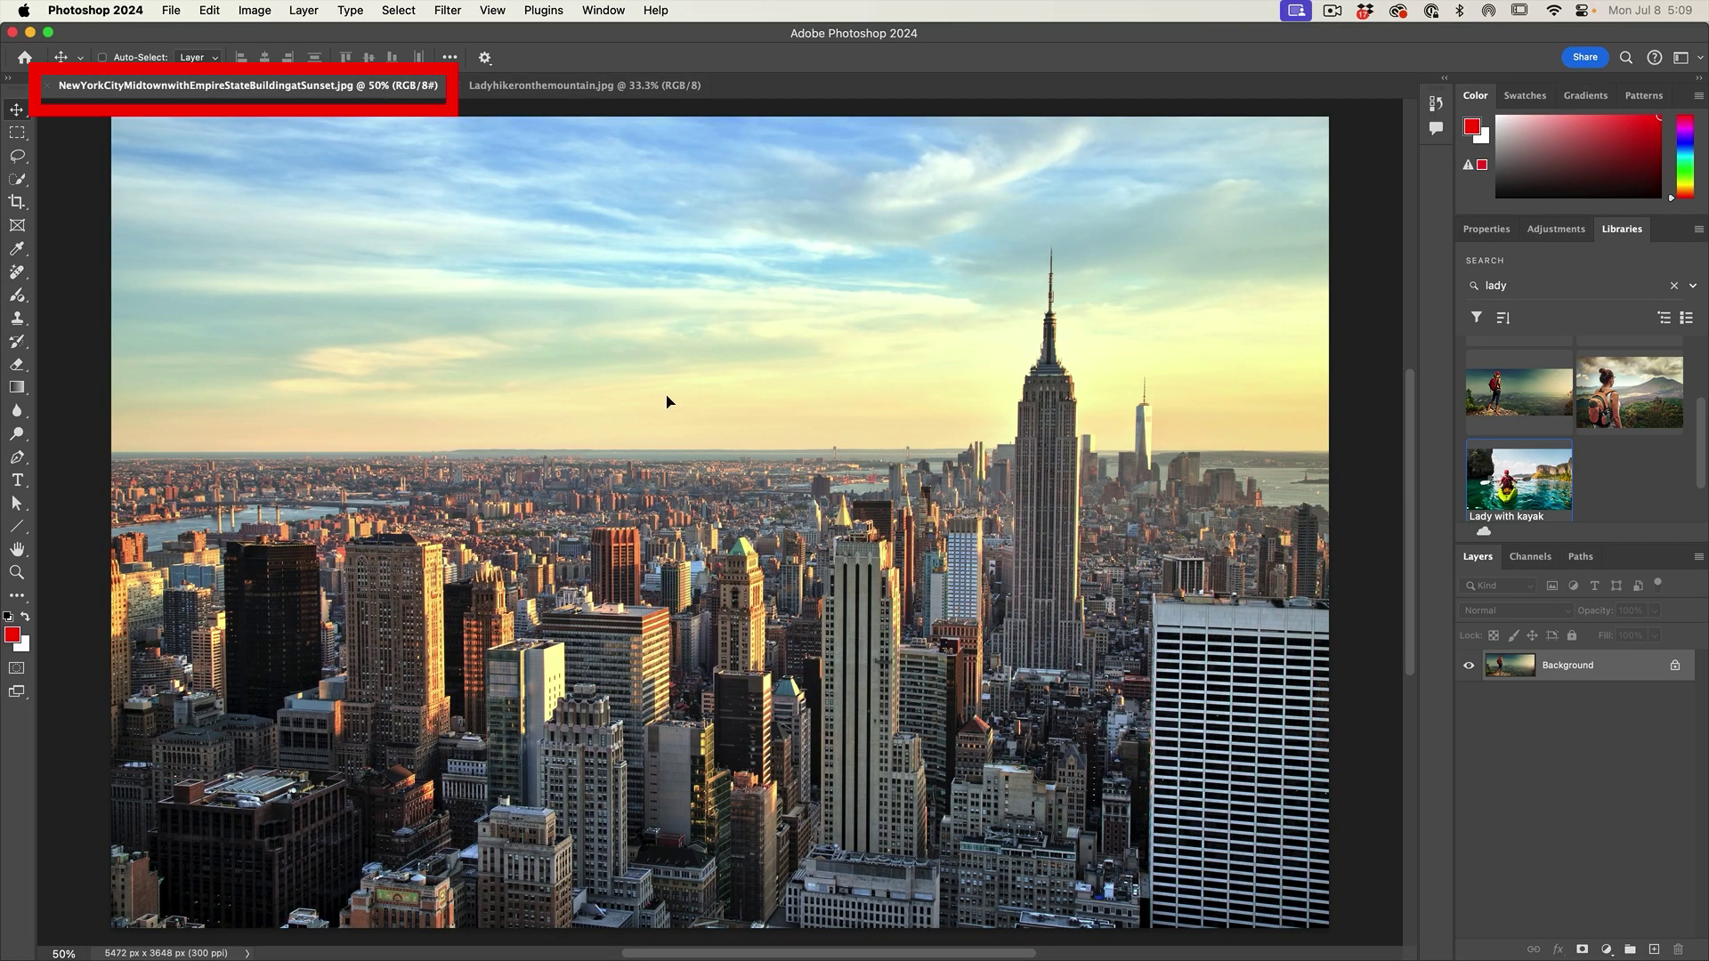
pyautogui.moveTo(669, 402); pyautogui.dragTo(720, 454)
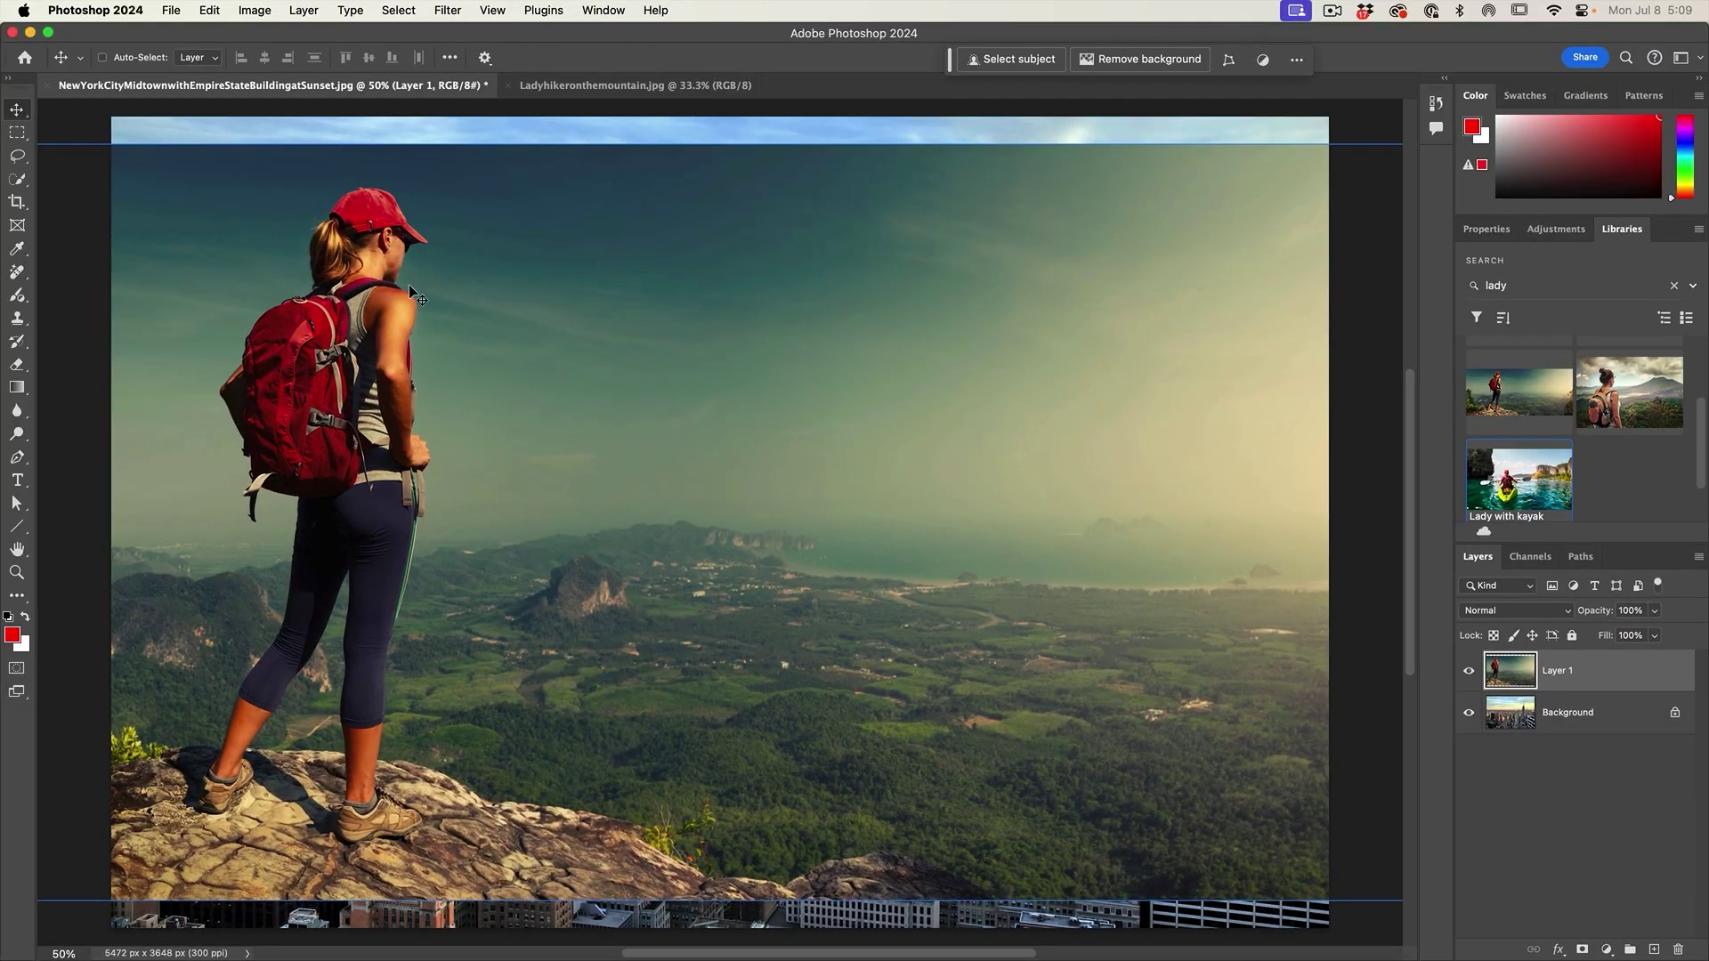
pyautogui.moveTo(365, 380); pyautogui.dragTo(465, 380)
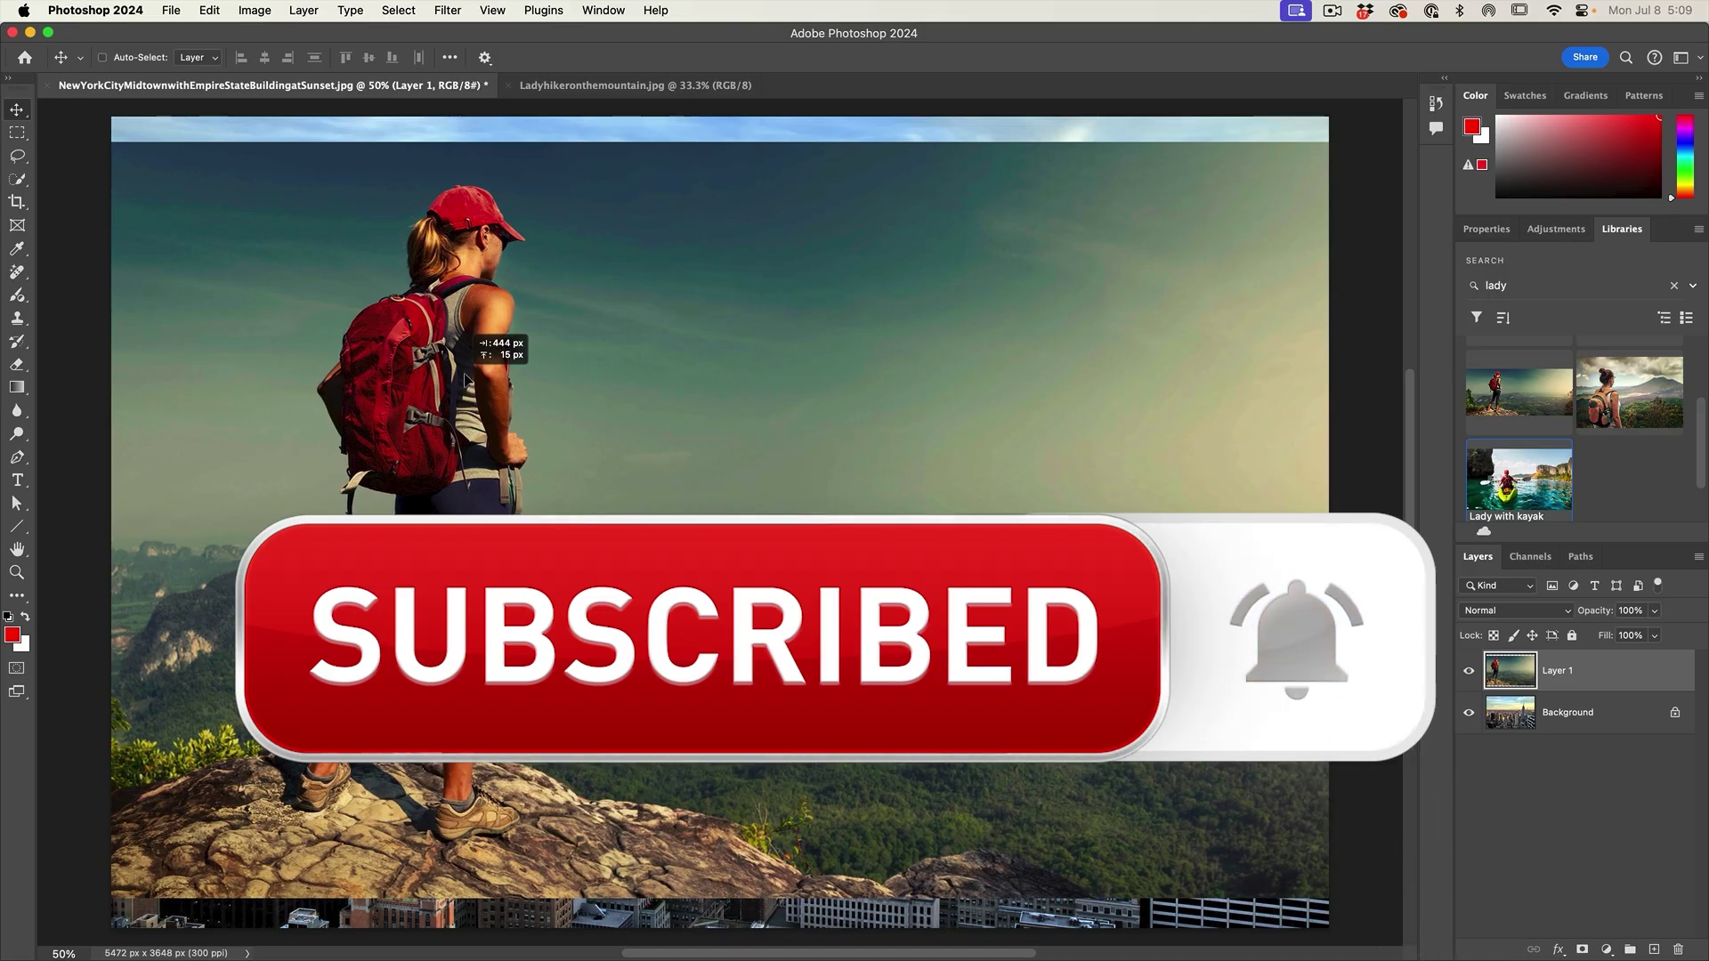
pyautogui.moveTo(465, 380); pyautogui.dragTo(627, 418)
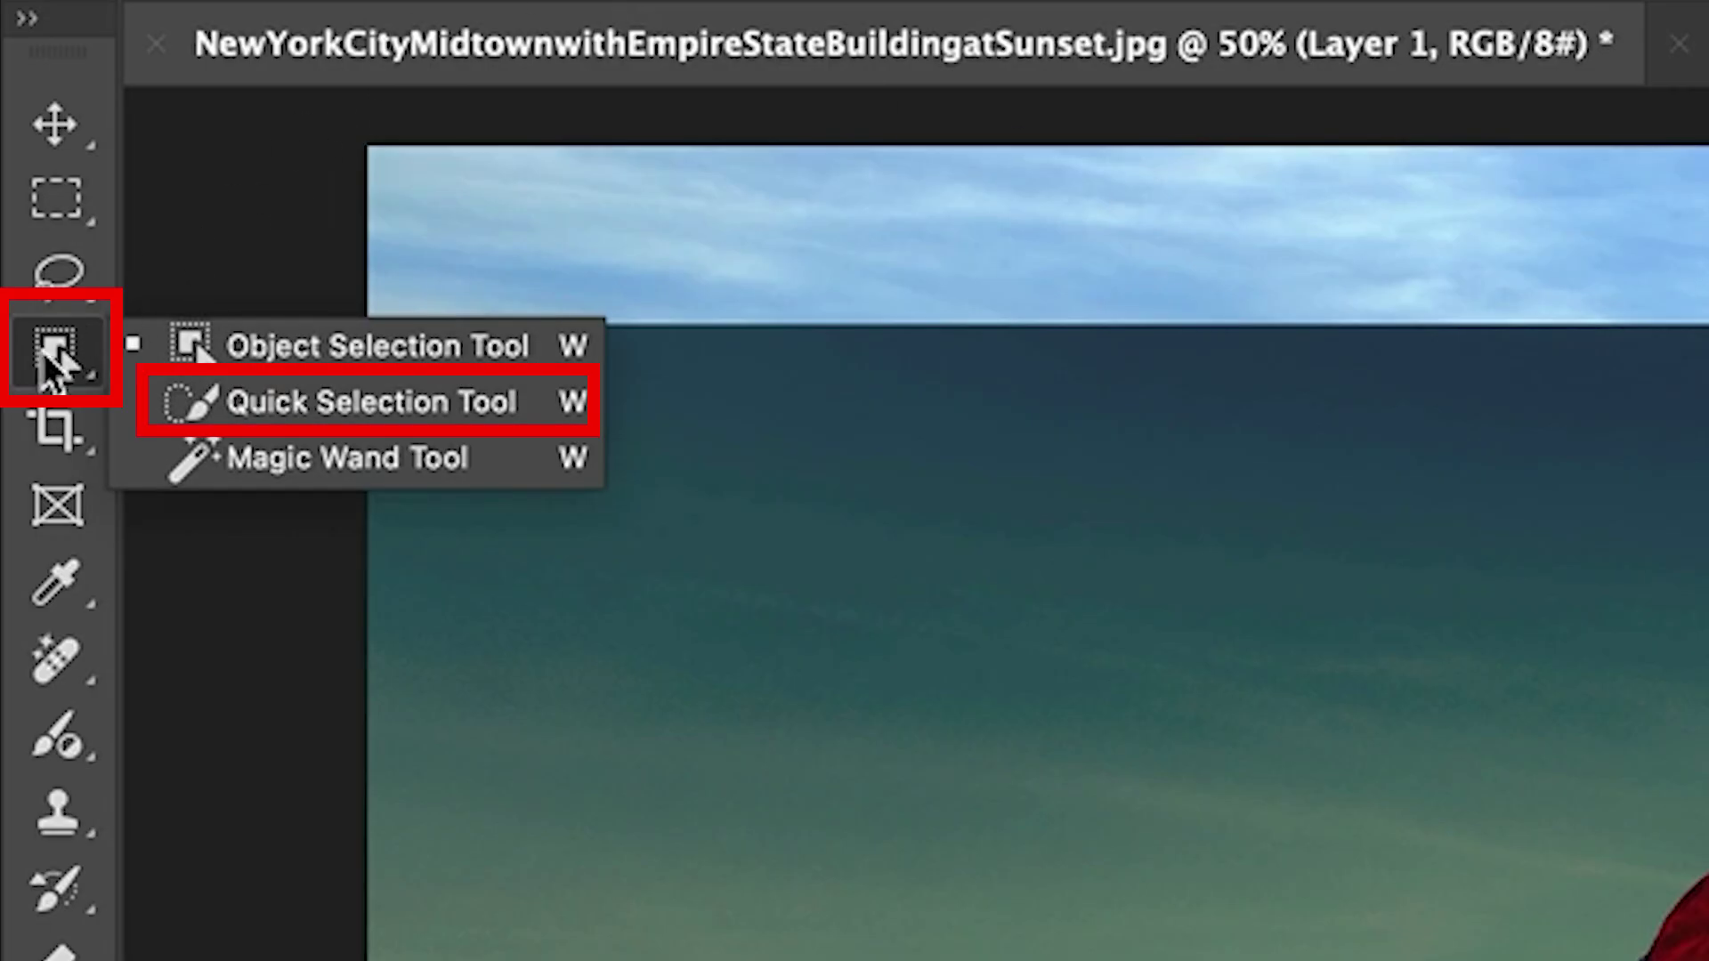
# Step: Run cloud-detailed Select Subject on the hiker, then brush the selection along the rock's left and lower-right edges
pyautogui.click(320, 405)
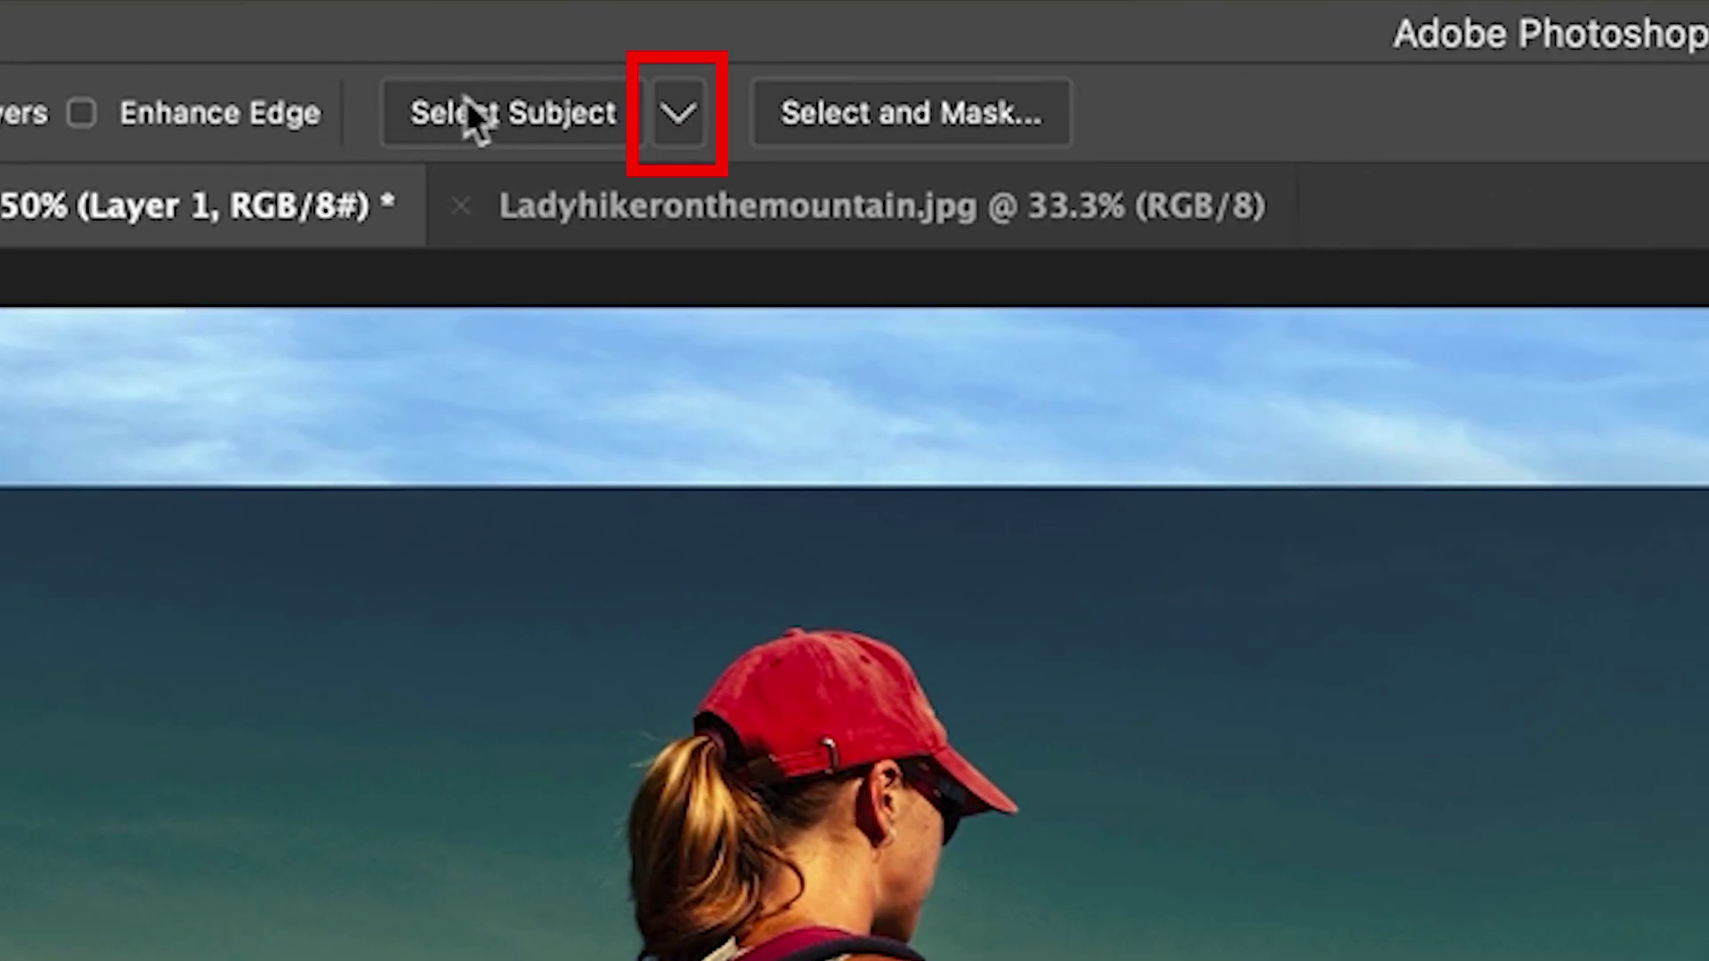
pyautogui.click(685, 113)
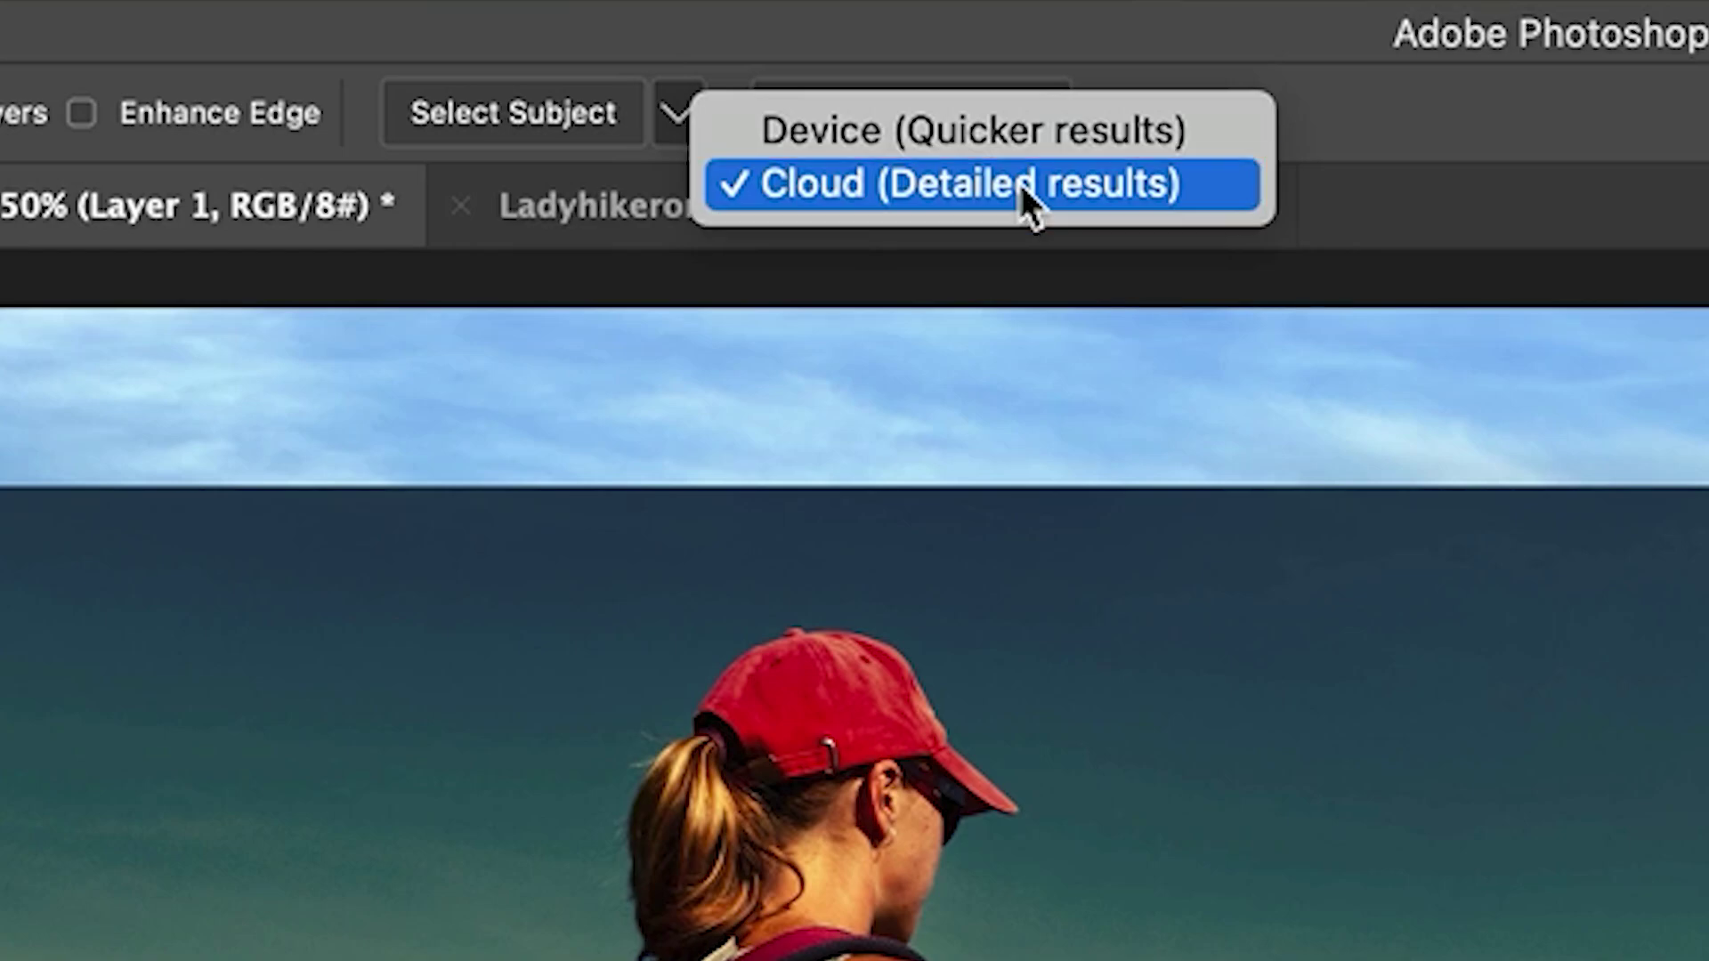
pyautogui.click(545, 23)
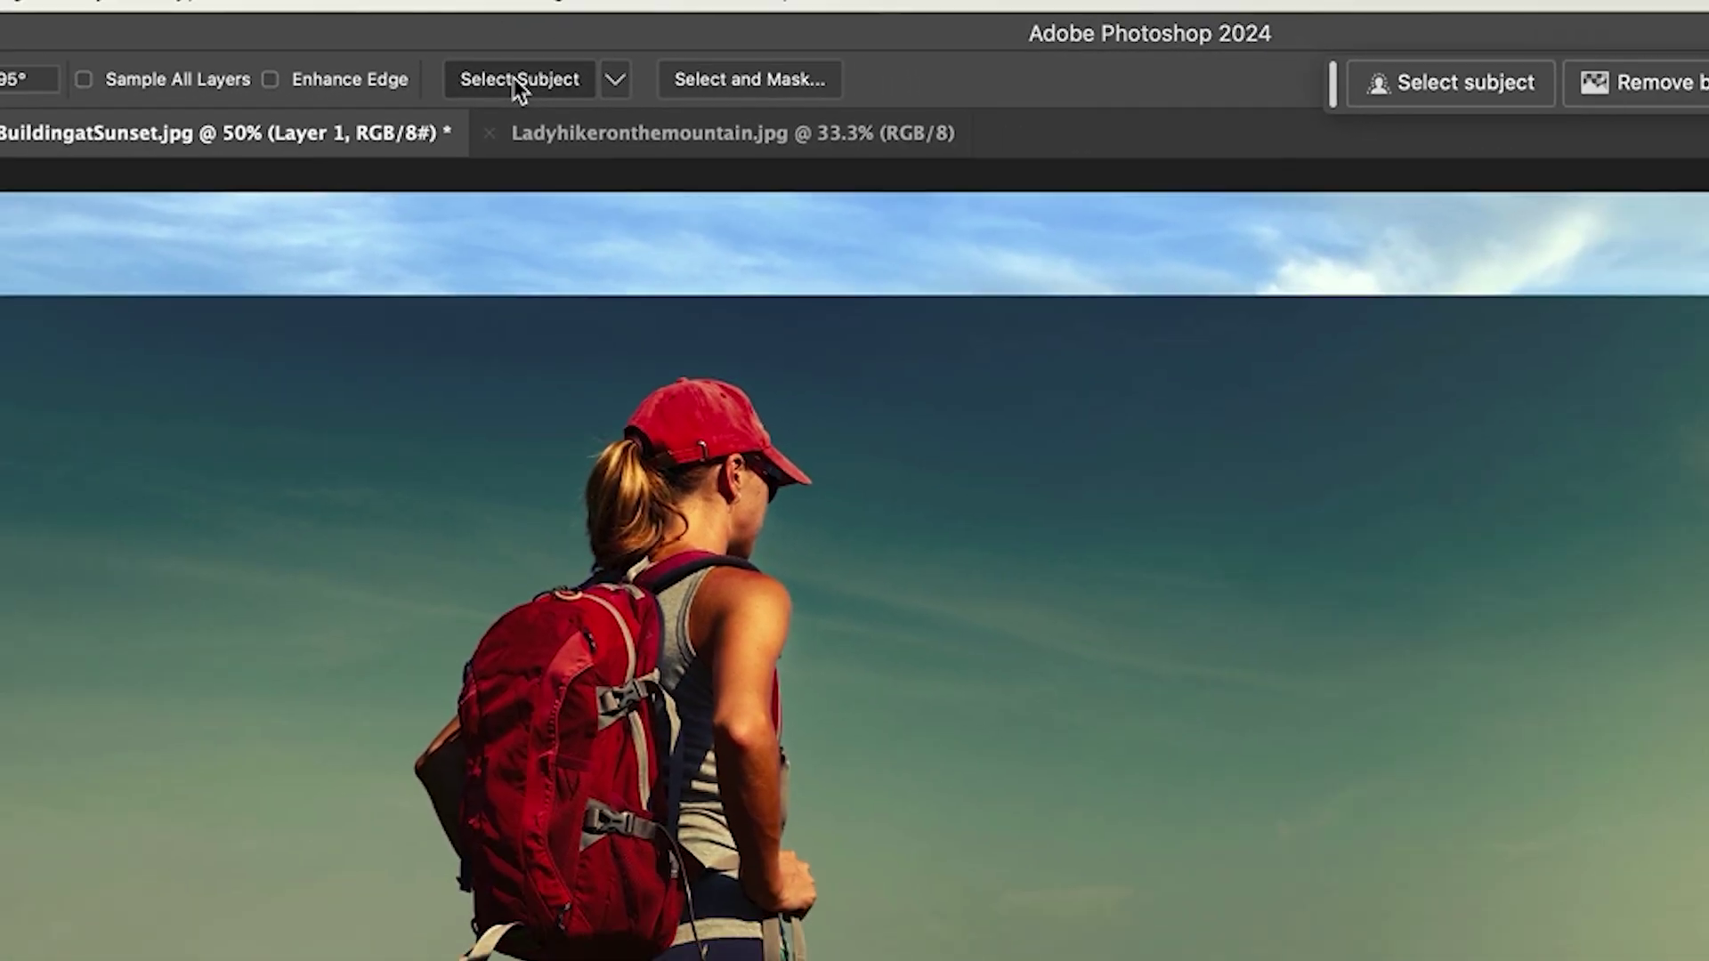
pyautogui.click(514, 79)
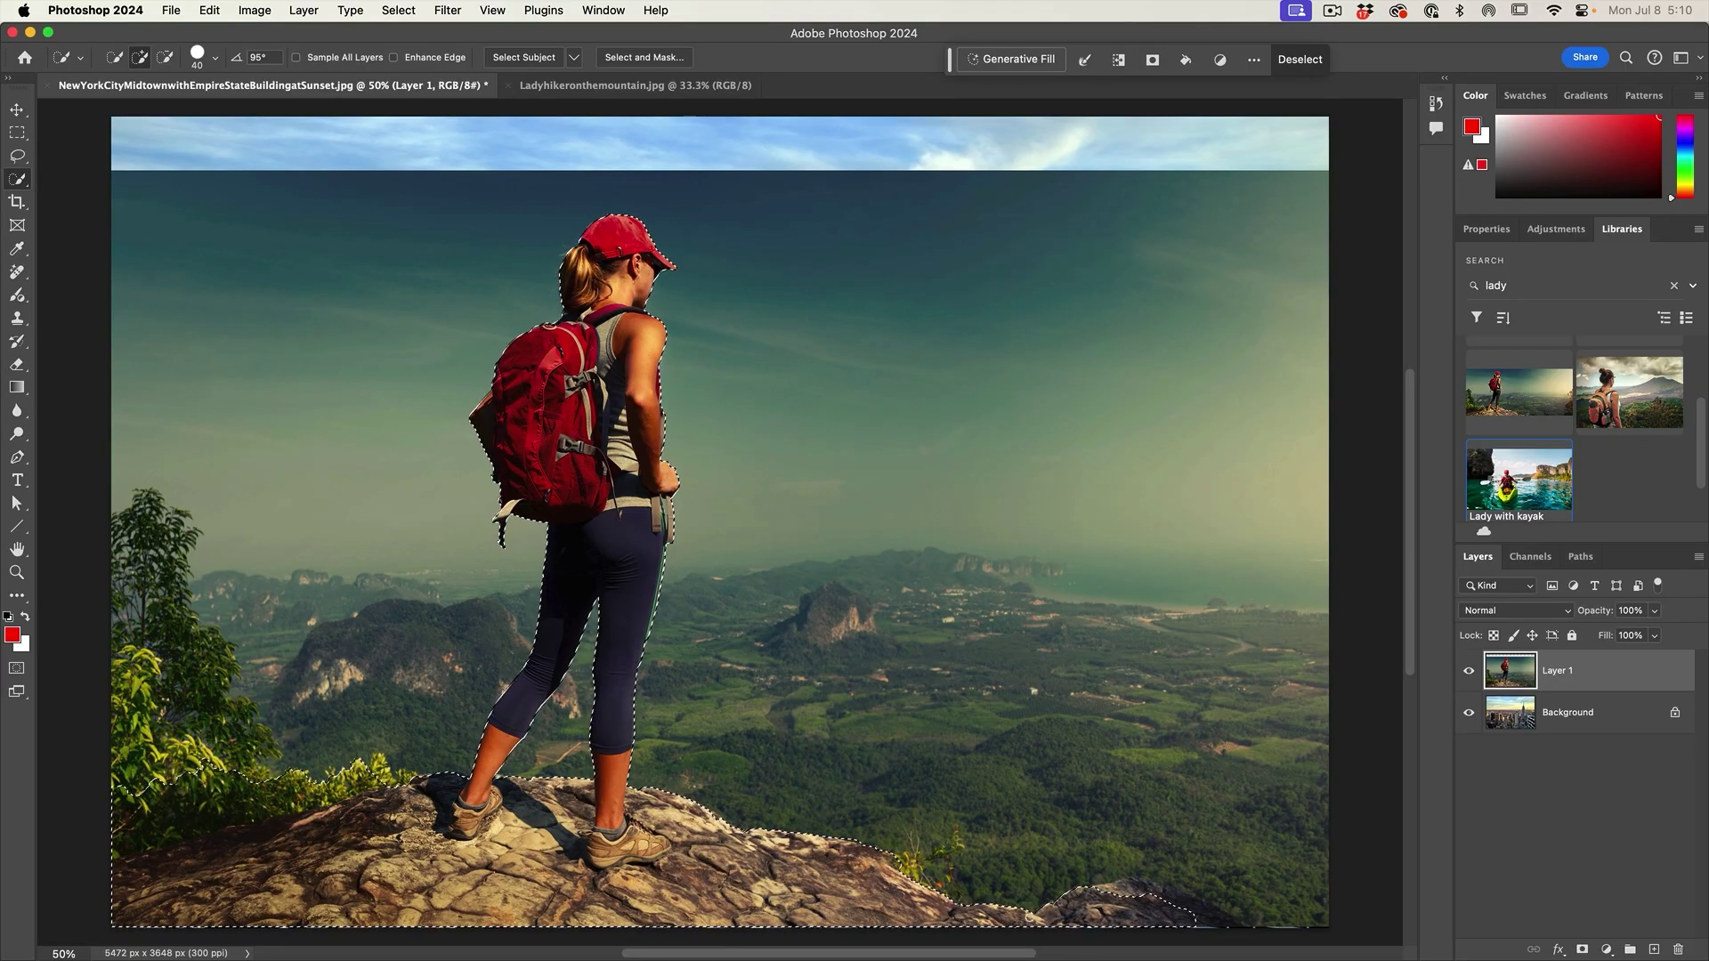
pyautogui.moveTo(417, 786)
pyautogui.mouseDown()
pyautogui.moveTo(183, 820)
pyautogui.moveTo(152, 720)
pyautogui.moveTo(160, 694)
pyautogui.moveTo(293, 765)
pyautogui.moveTo(409, 781)
pyautogui.mouseUp()
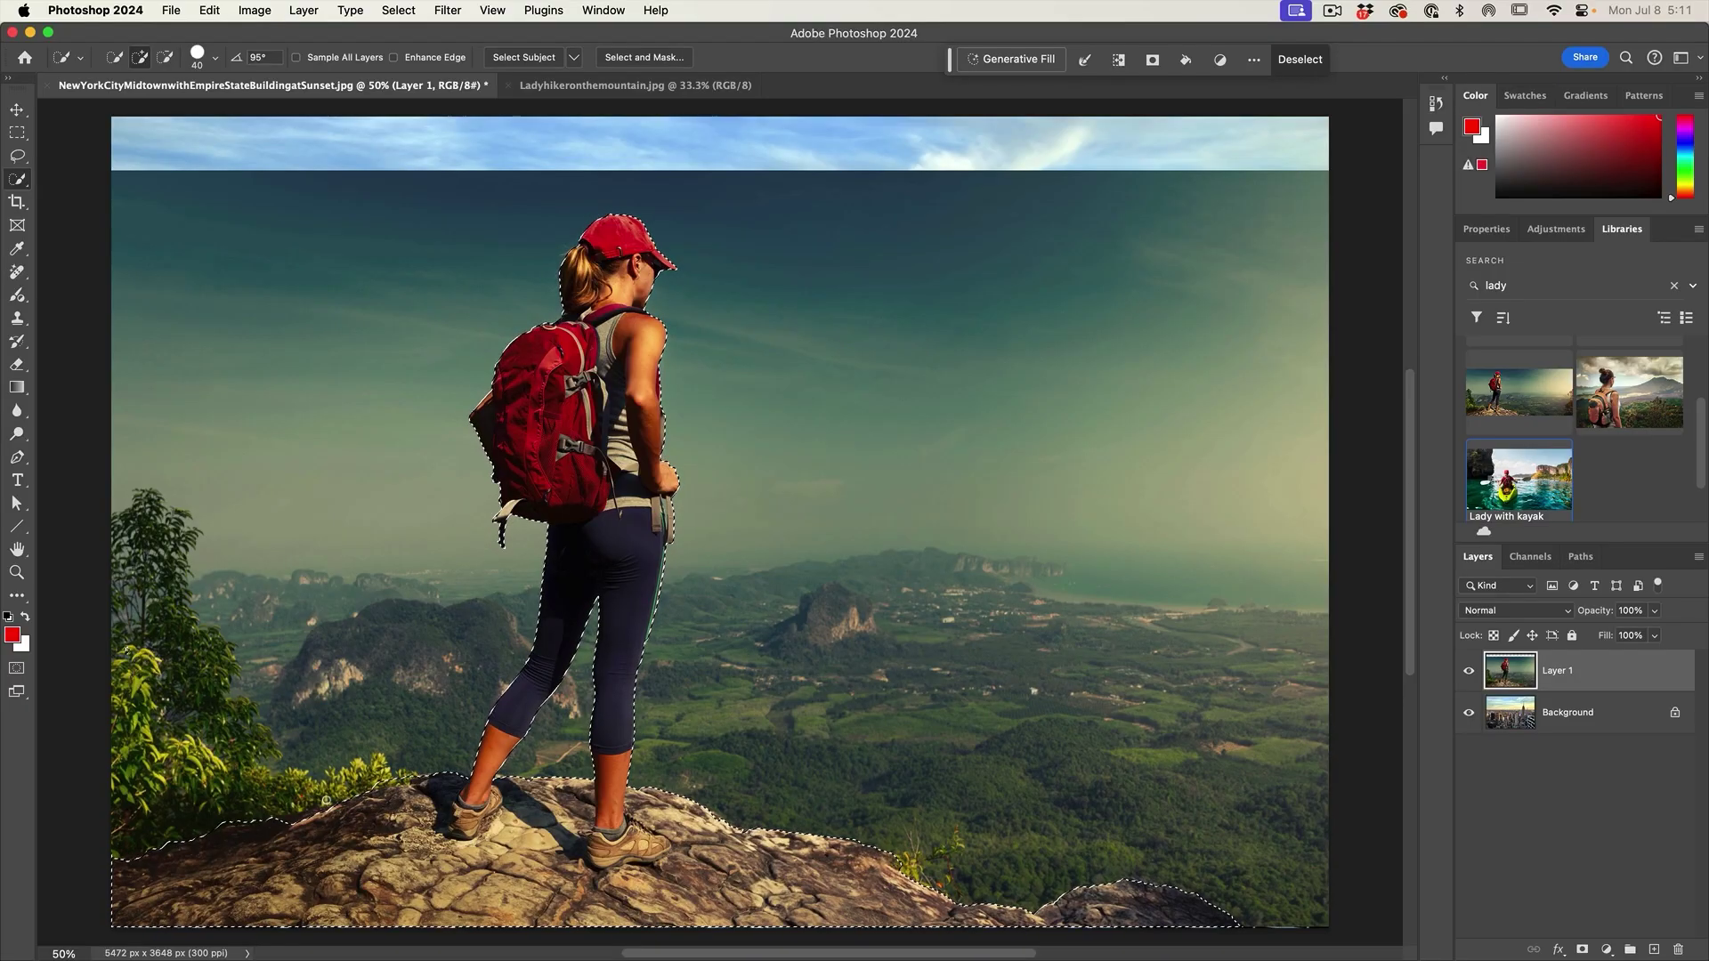
pyautogui.moveTo(325, 801); pyautogui.dragTo(294, 822)
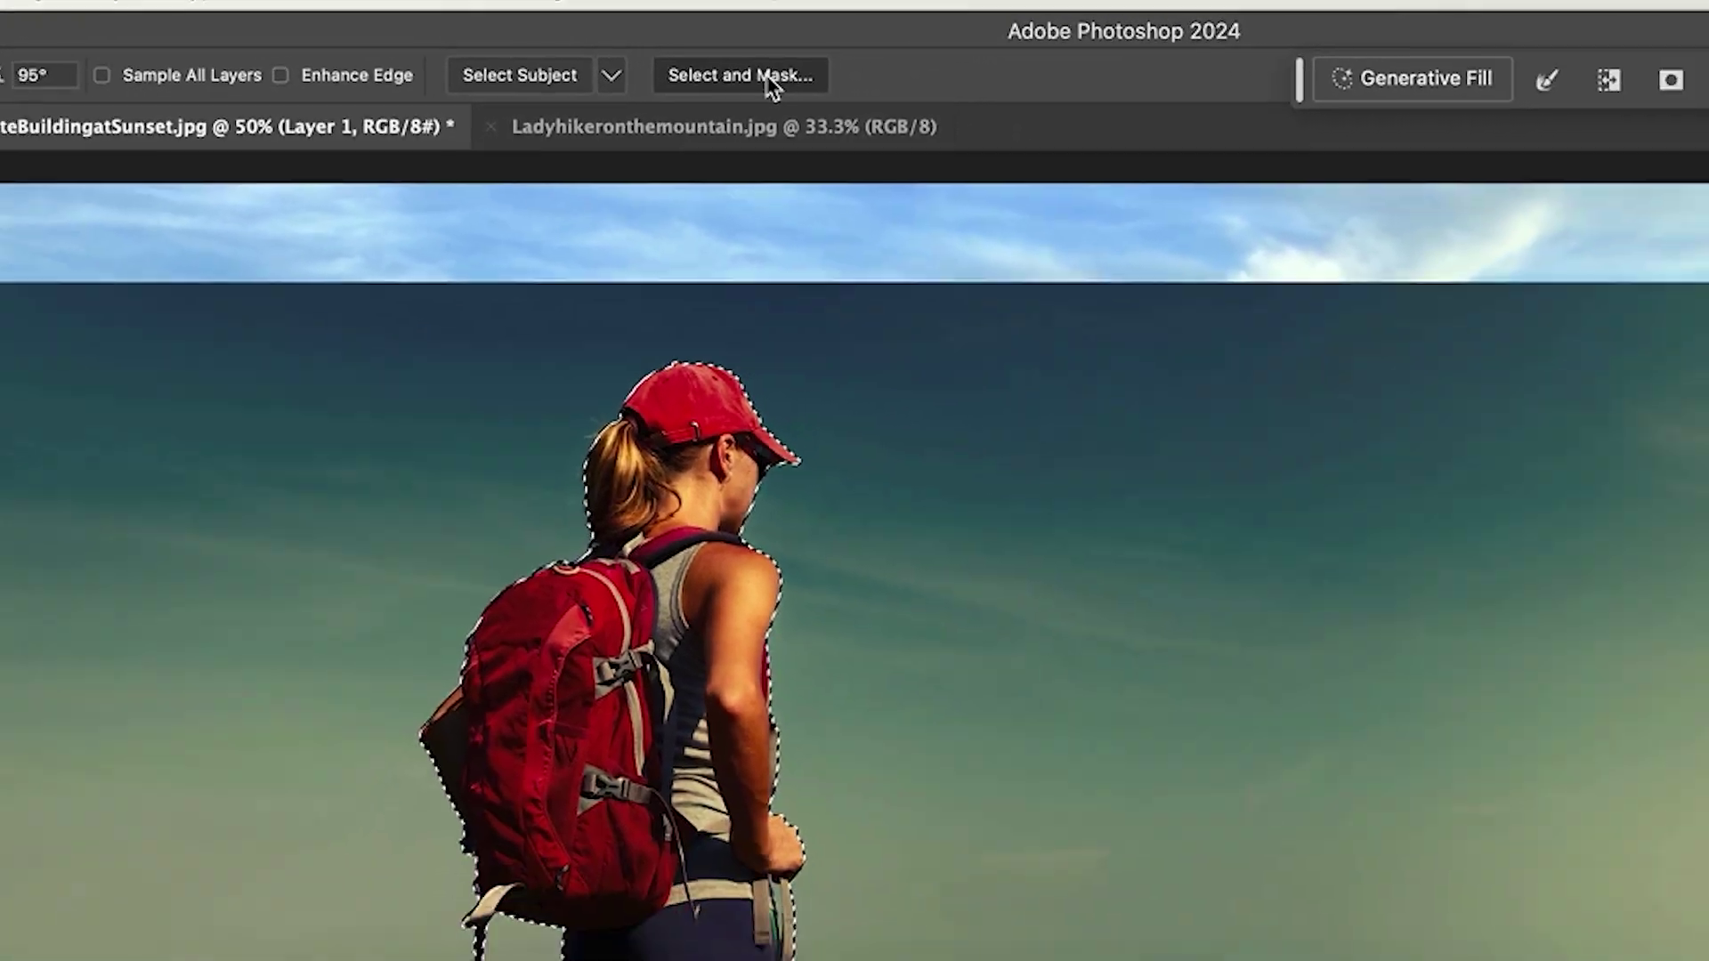
# Step: In Select and Mask, set preview opacity to 100% and output to New Layer with Layer Mask
pyautogui.click(771, 84)
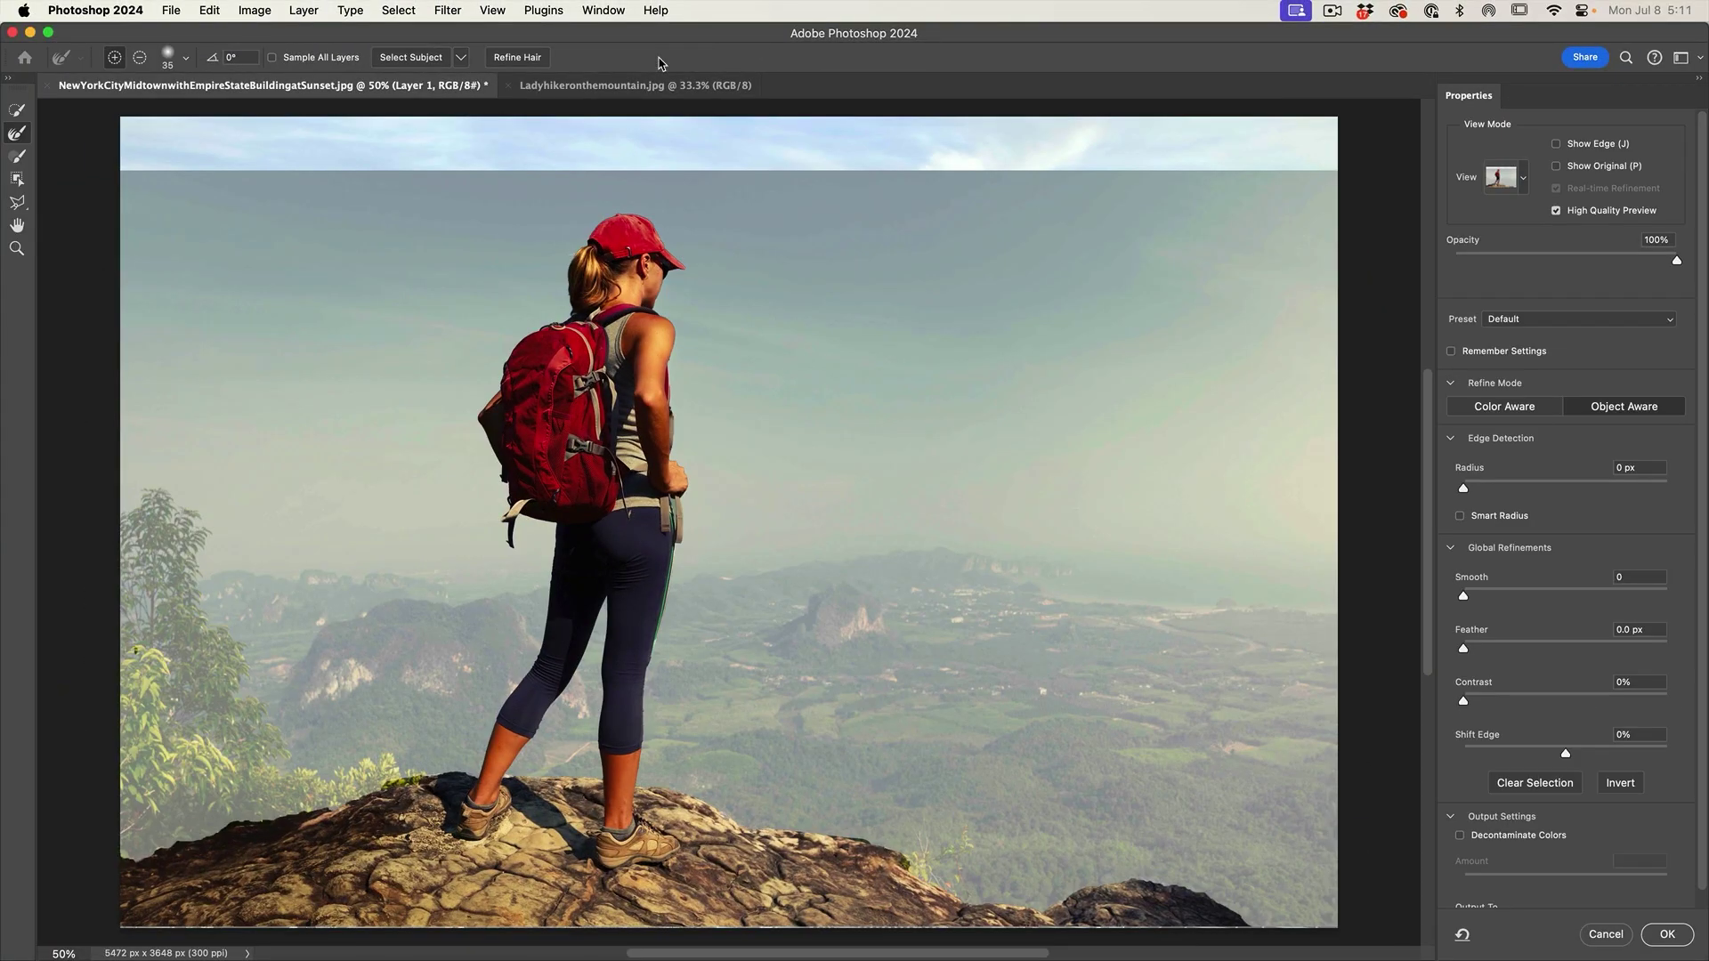
pyautogui.moveTo(1679, 264); pyautogui.dragTo(1684, 269)
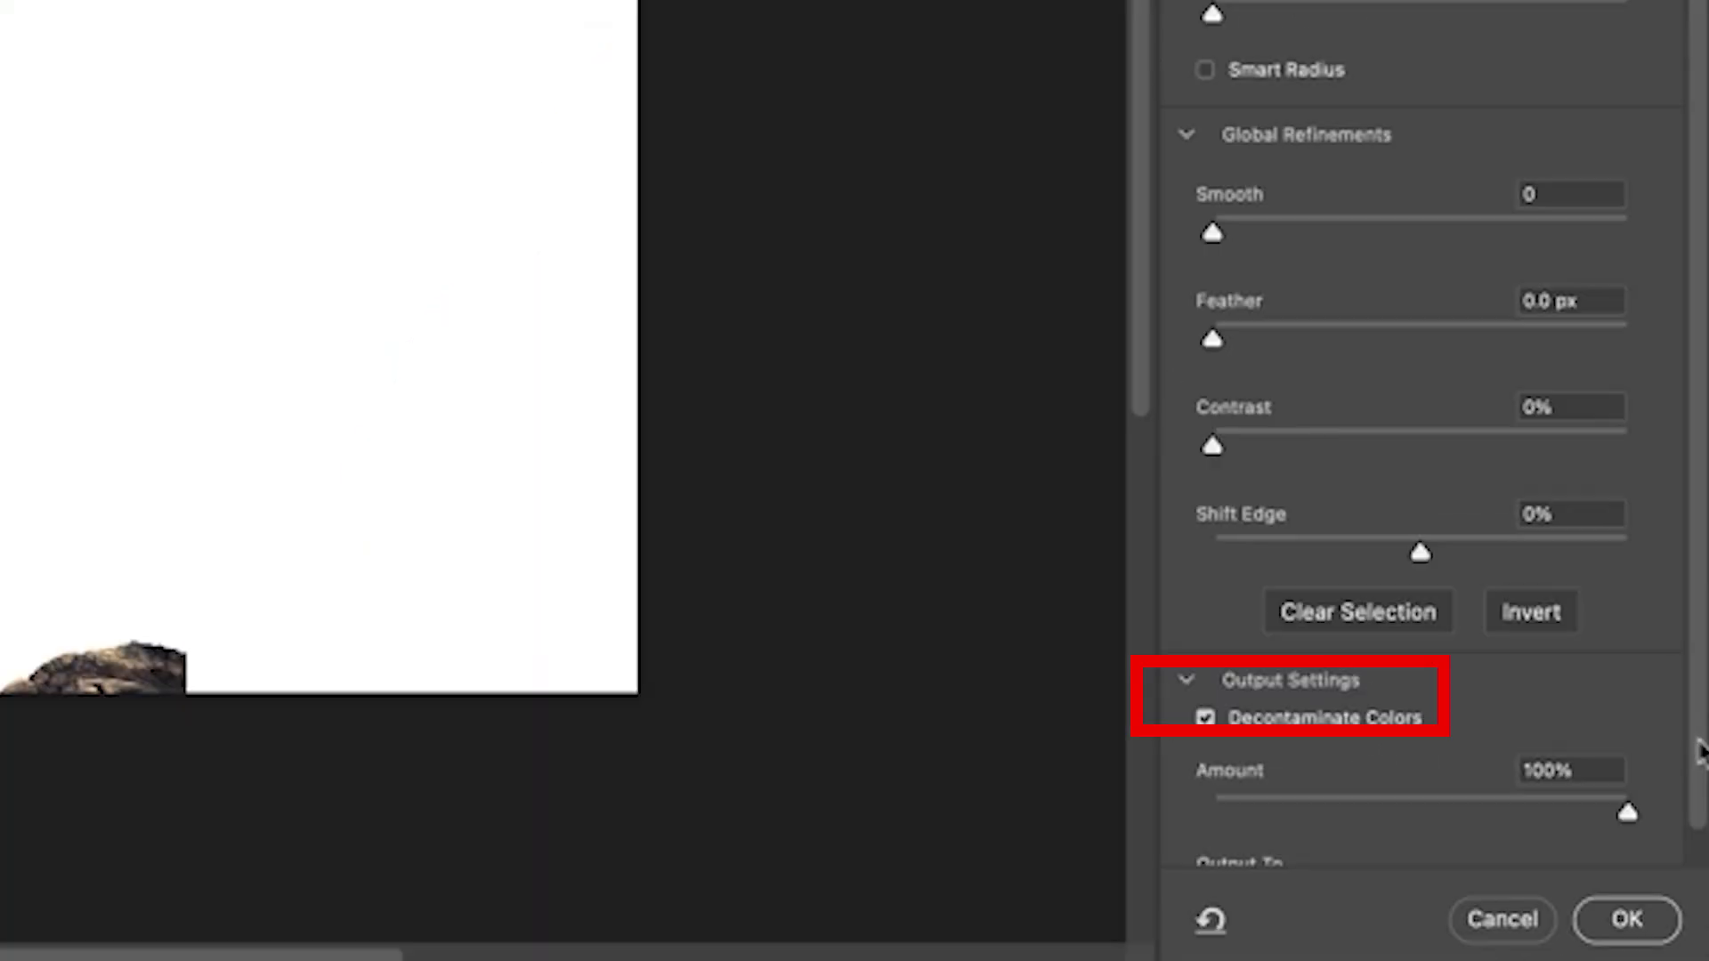
pyautogui.click(1507, 844)
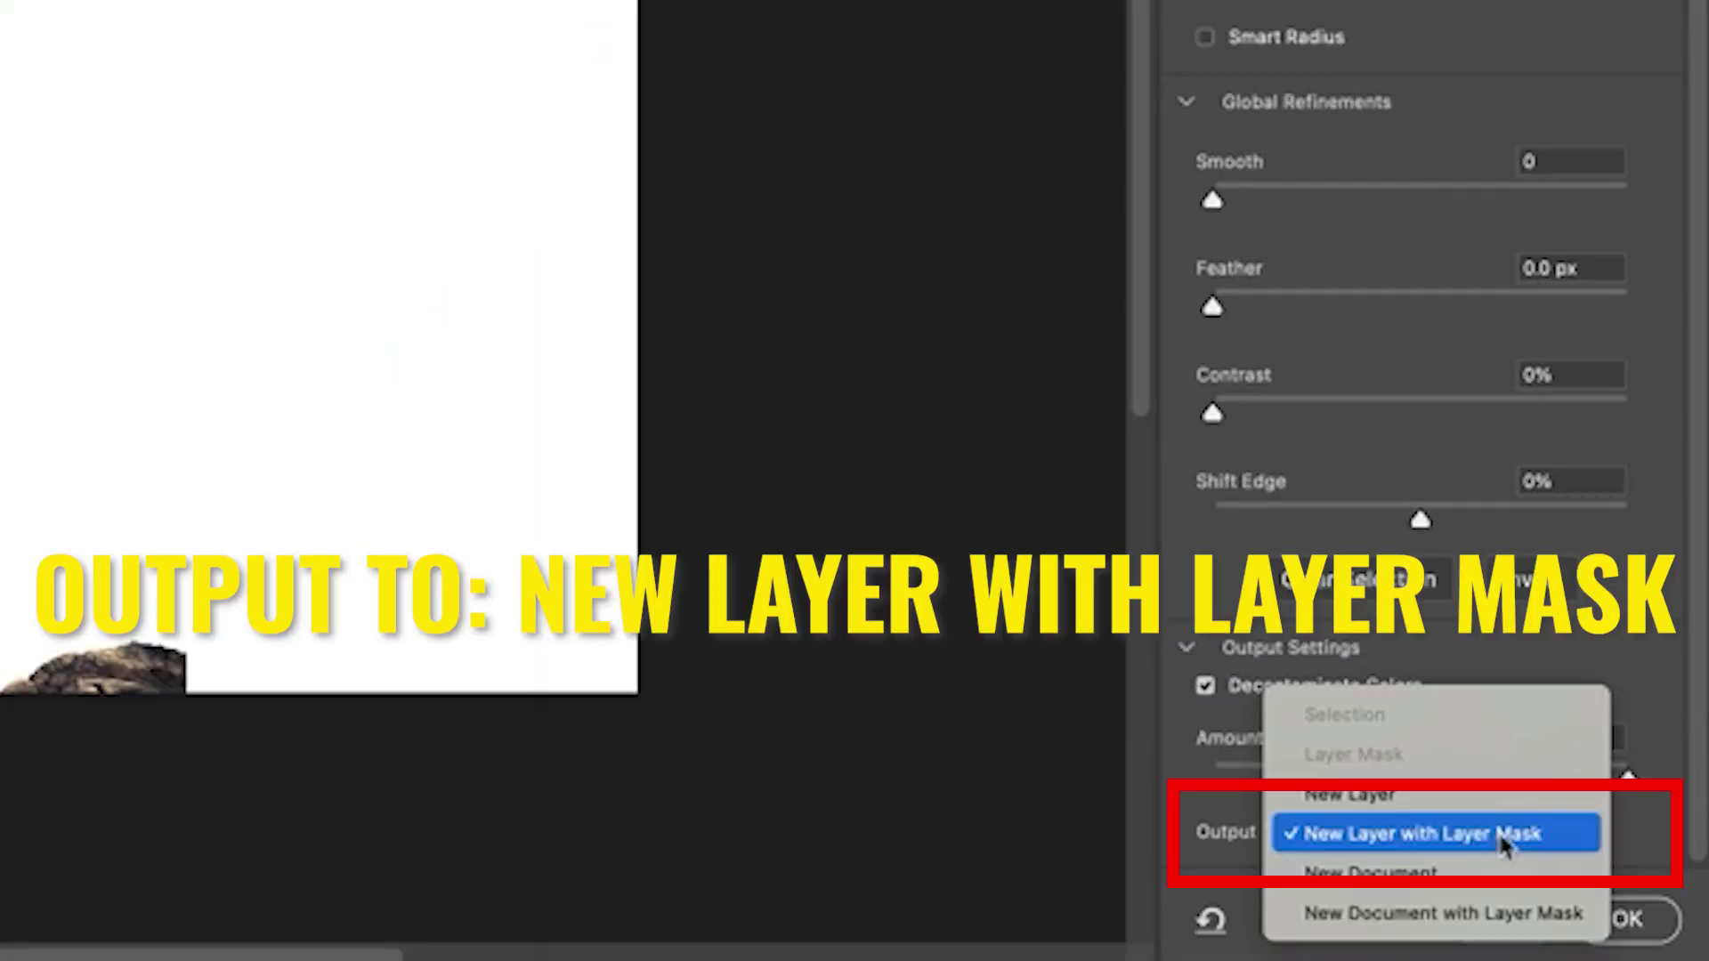
pyautogui.click(1506, 846)
pyautogui.click(1626, 920)
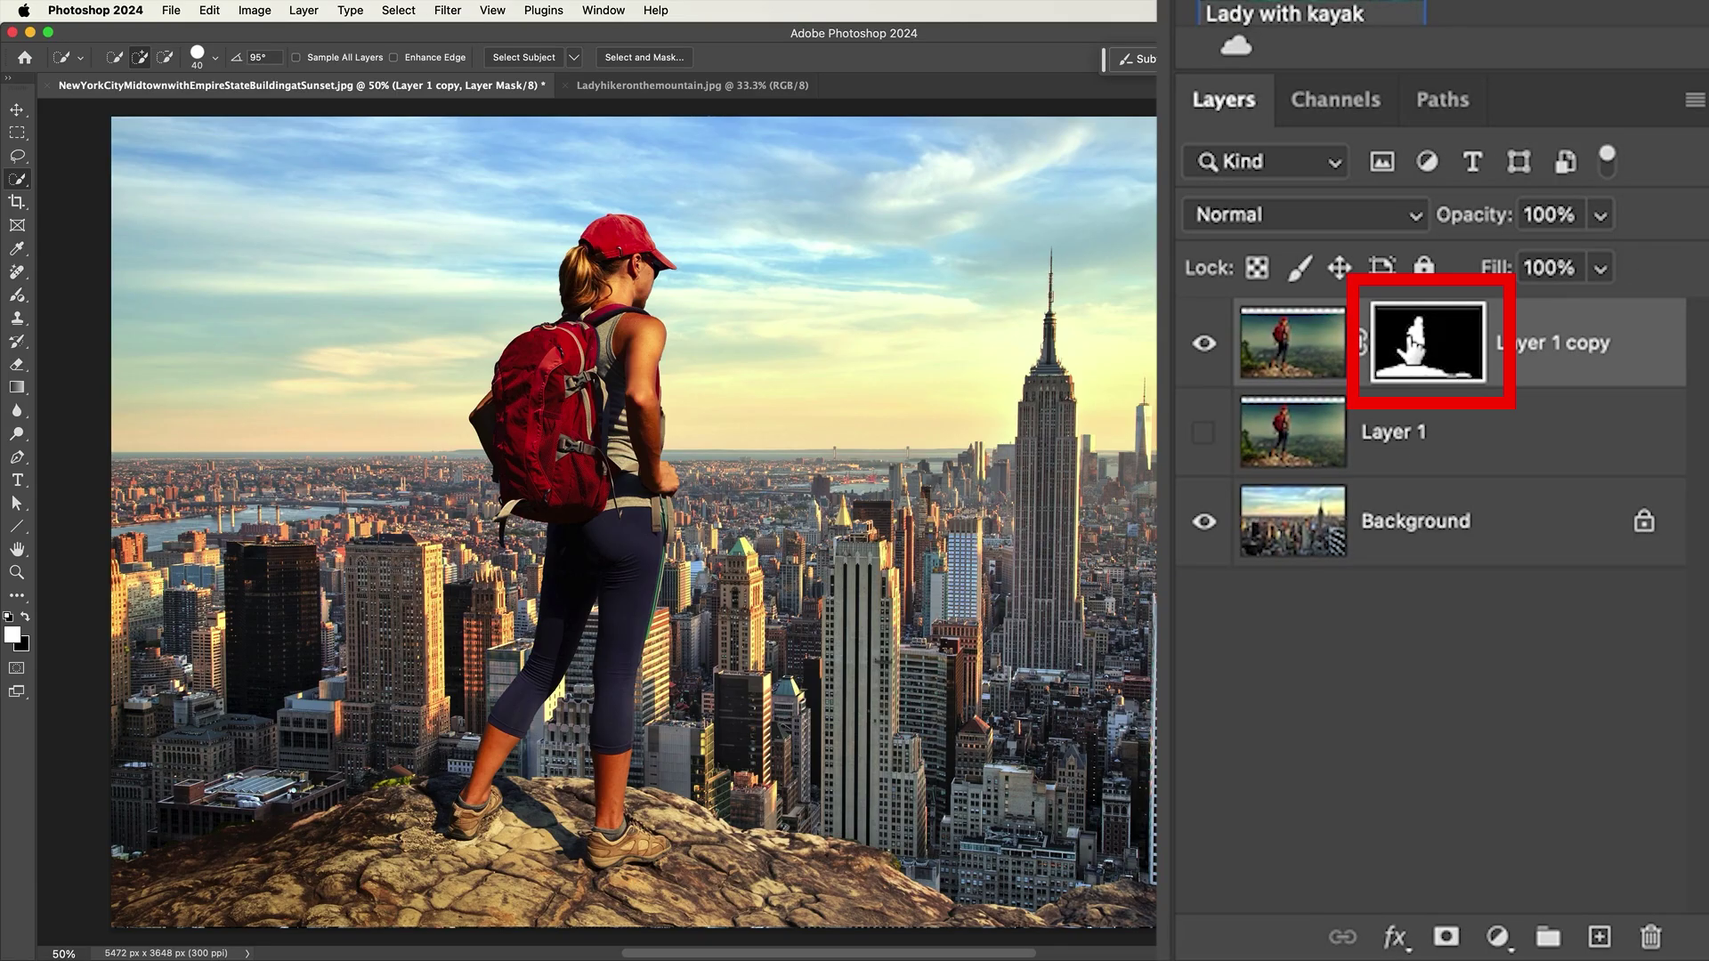
# Step: Toggle the layer mask off and on to compare, then drag the hiker about 571 px left
pyautogui.keyDown('shift'); pyautogui.click(1433, 351); pyautogui.keyUp('shift')
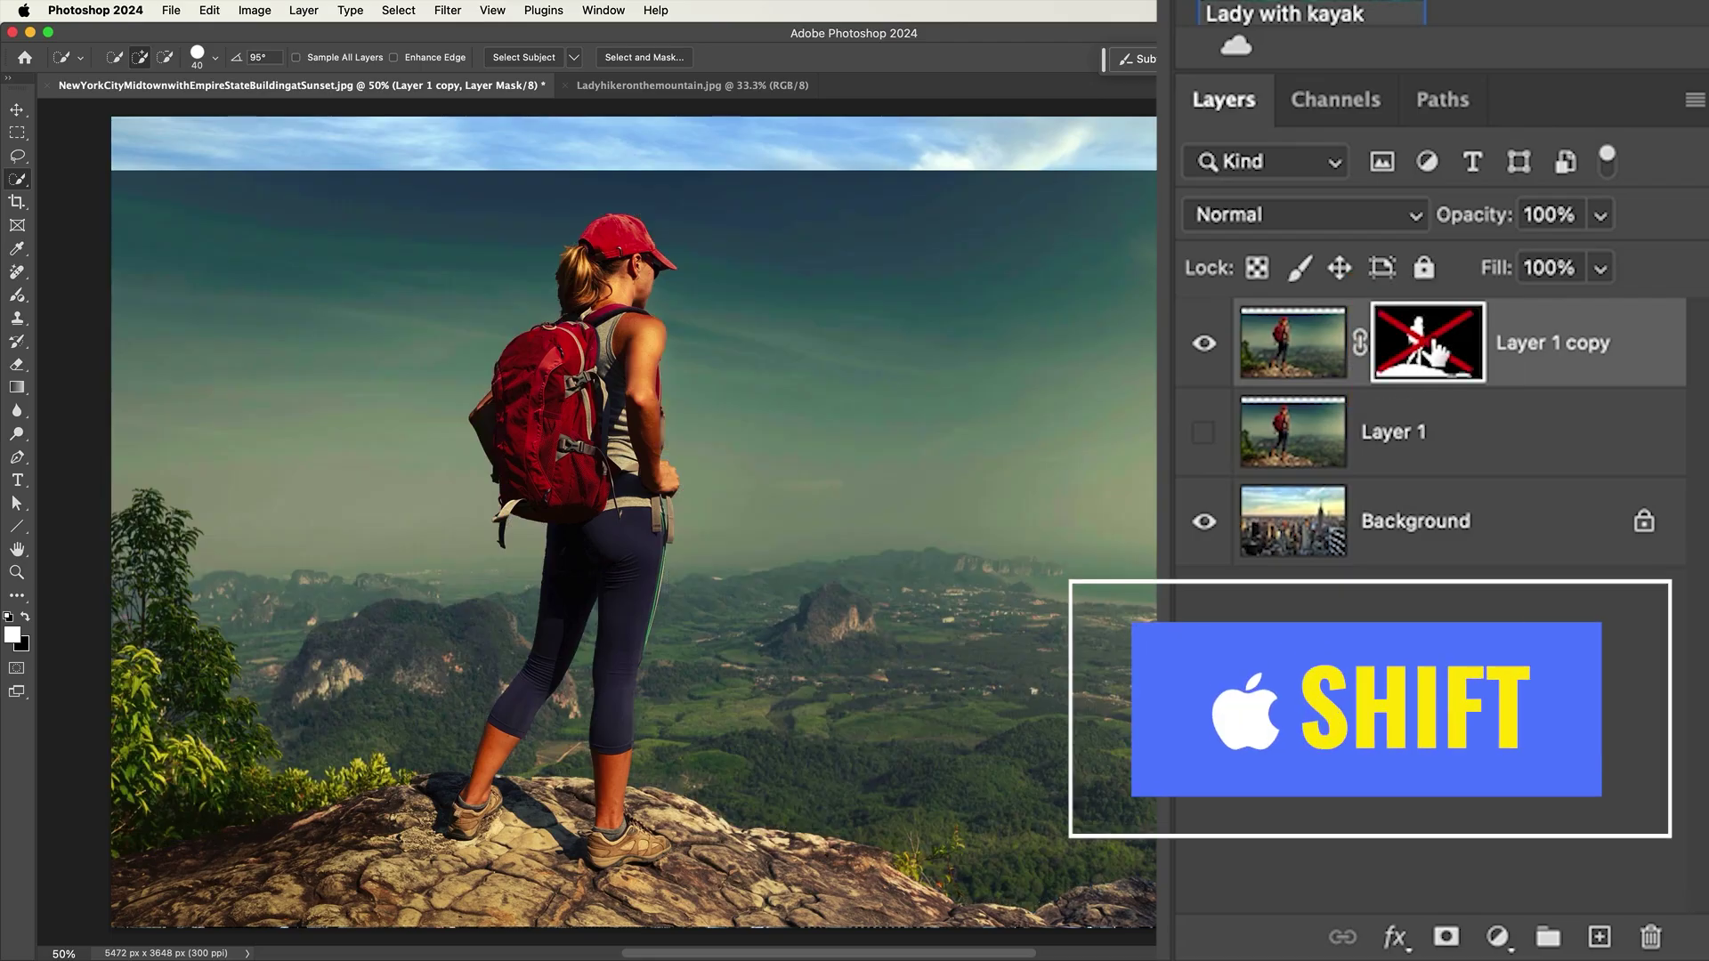
pyautogui.keyDown('shift'); pyautogui.click(1434, 353); pyautogui.keyUp('shift')
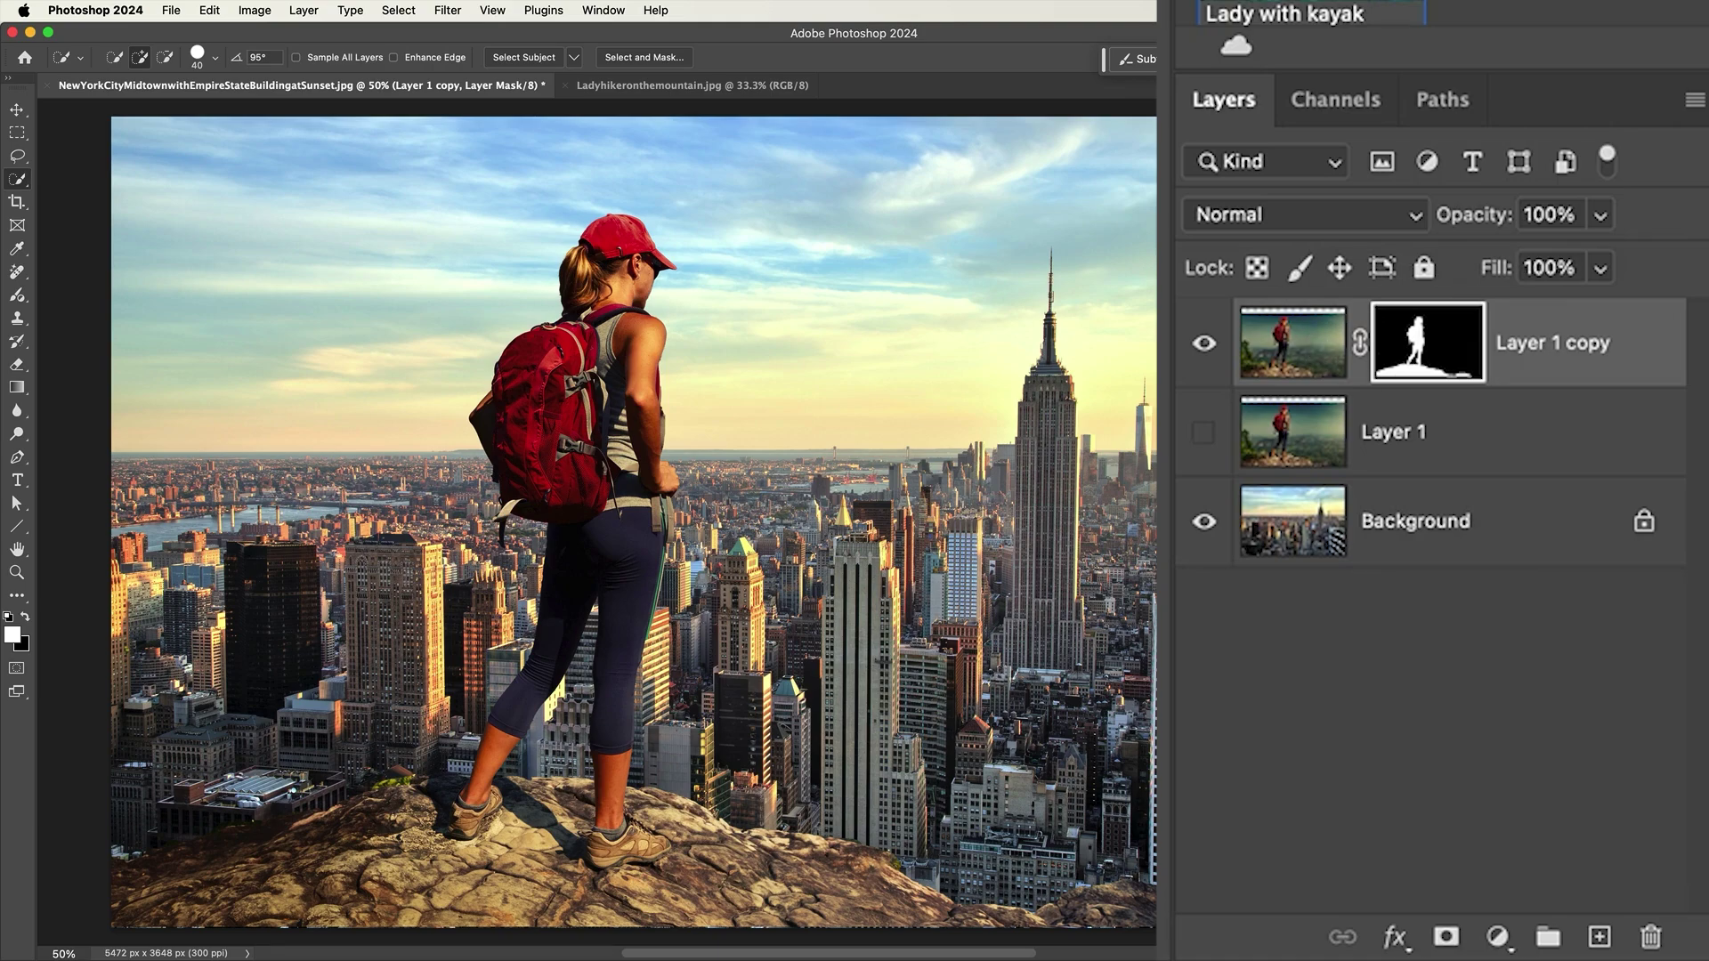
pyautogui.click(17, 108)
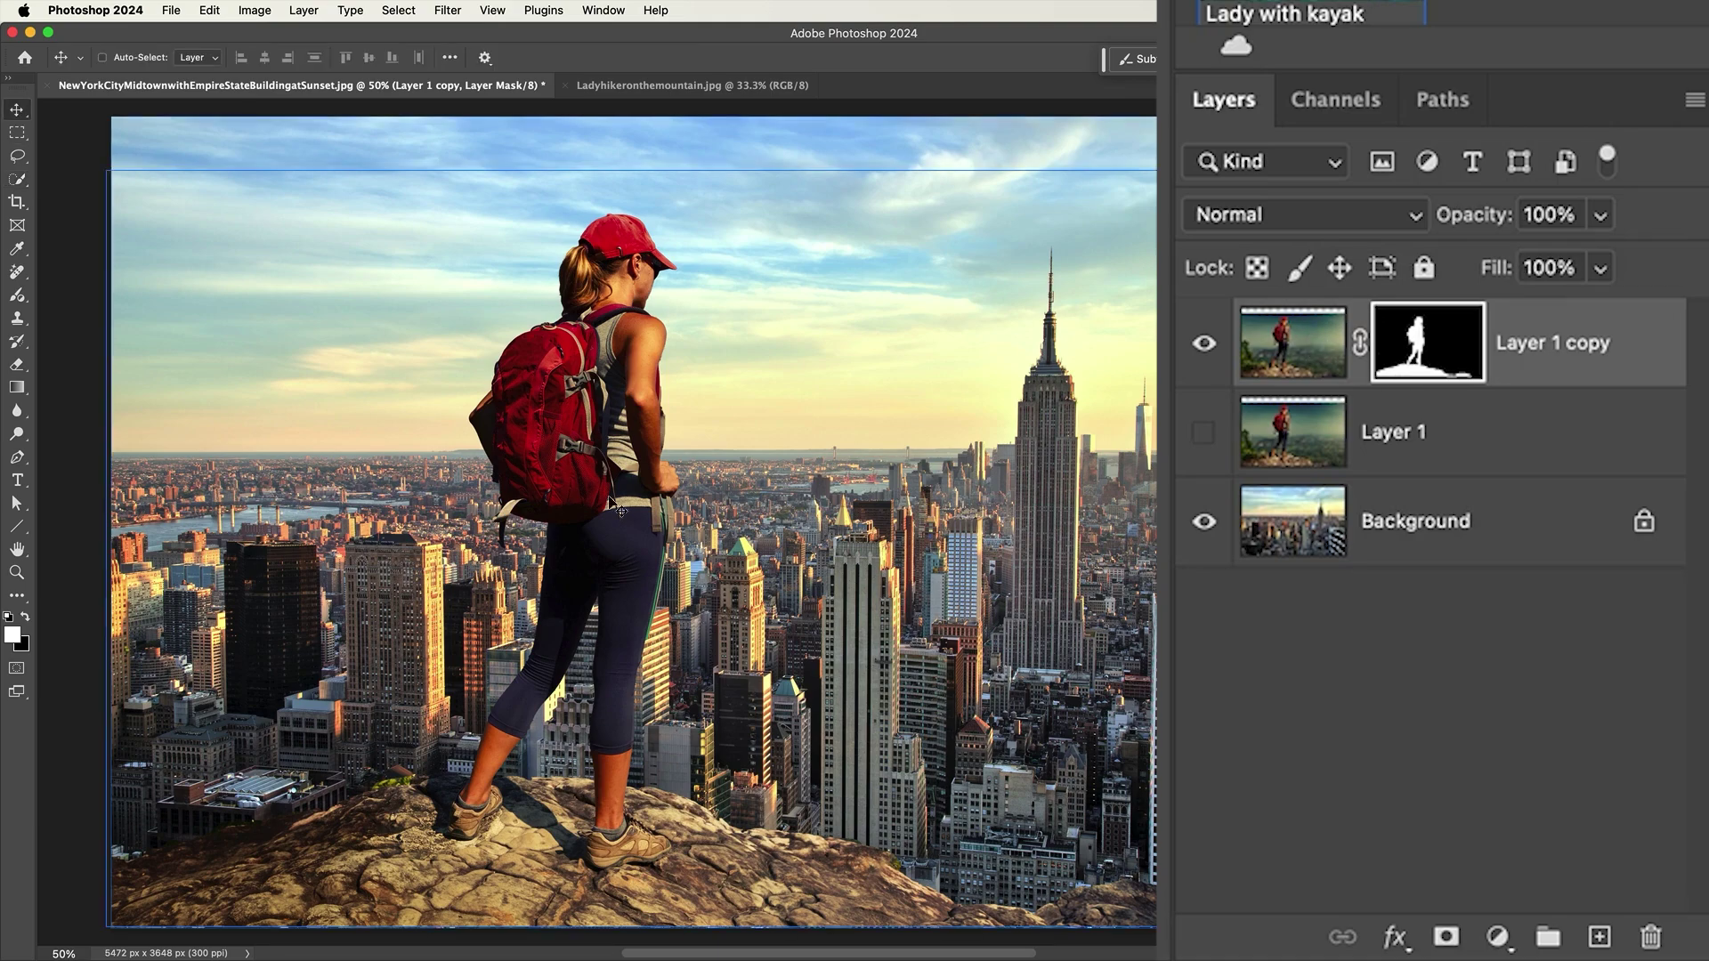
pyautogui.moveTo(609, 500); pyautogui.dragTo(487, 540)
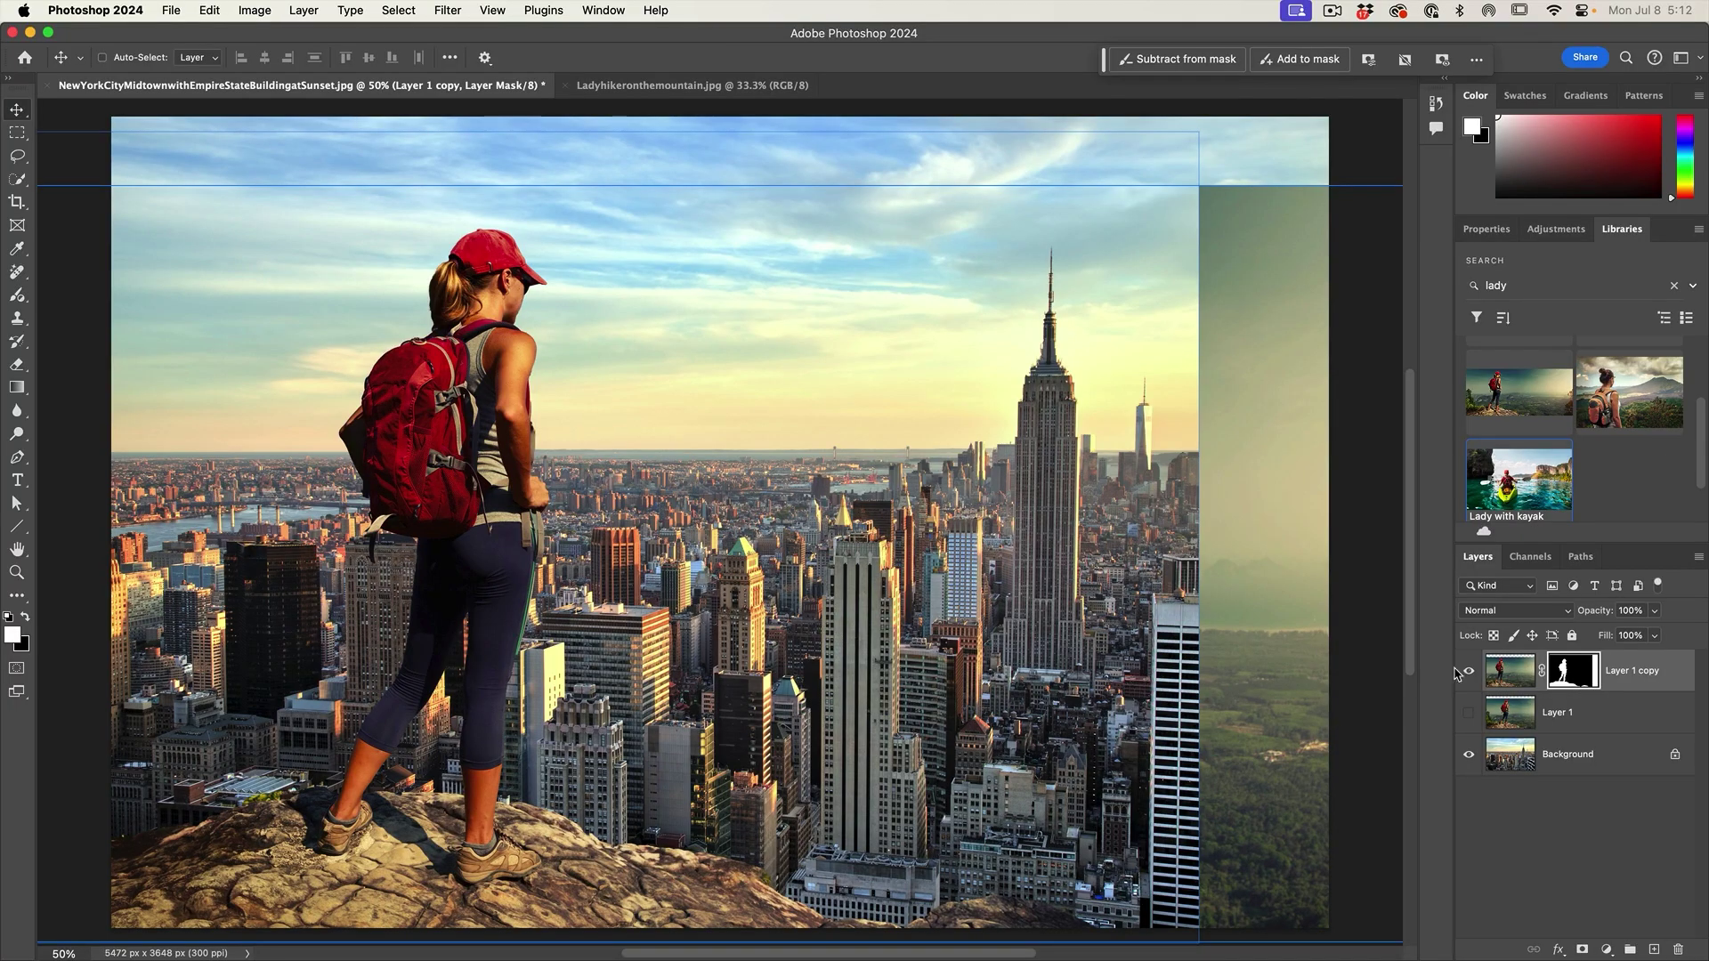
pyautogui.click(18, 133)
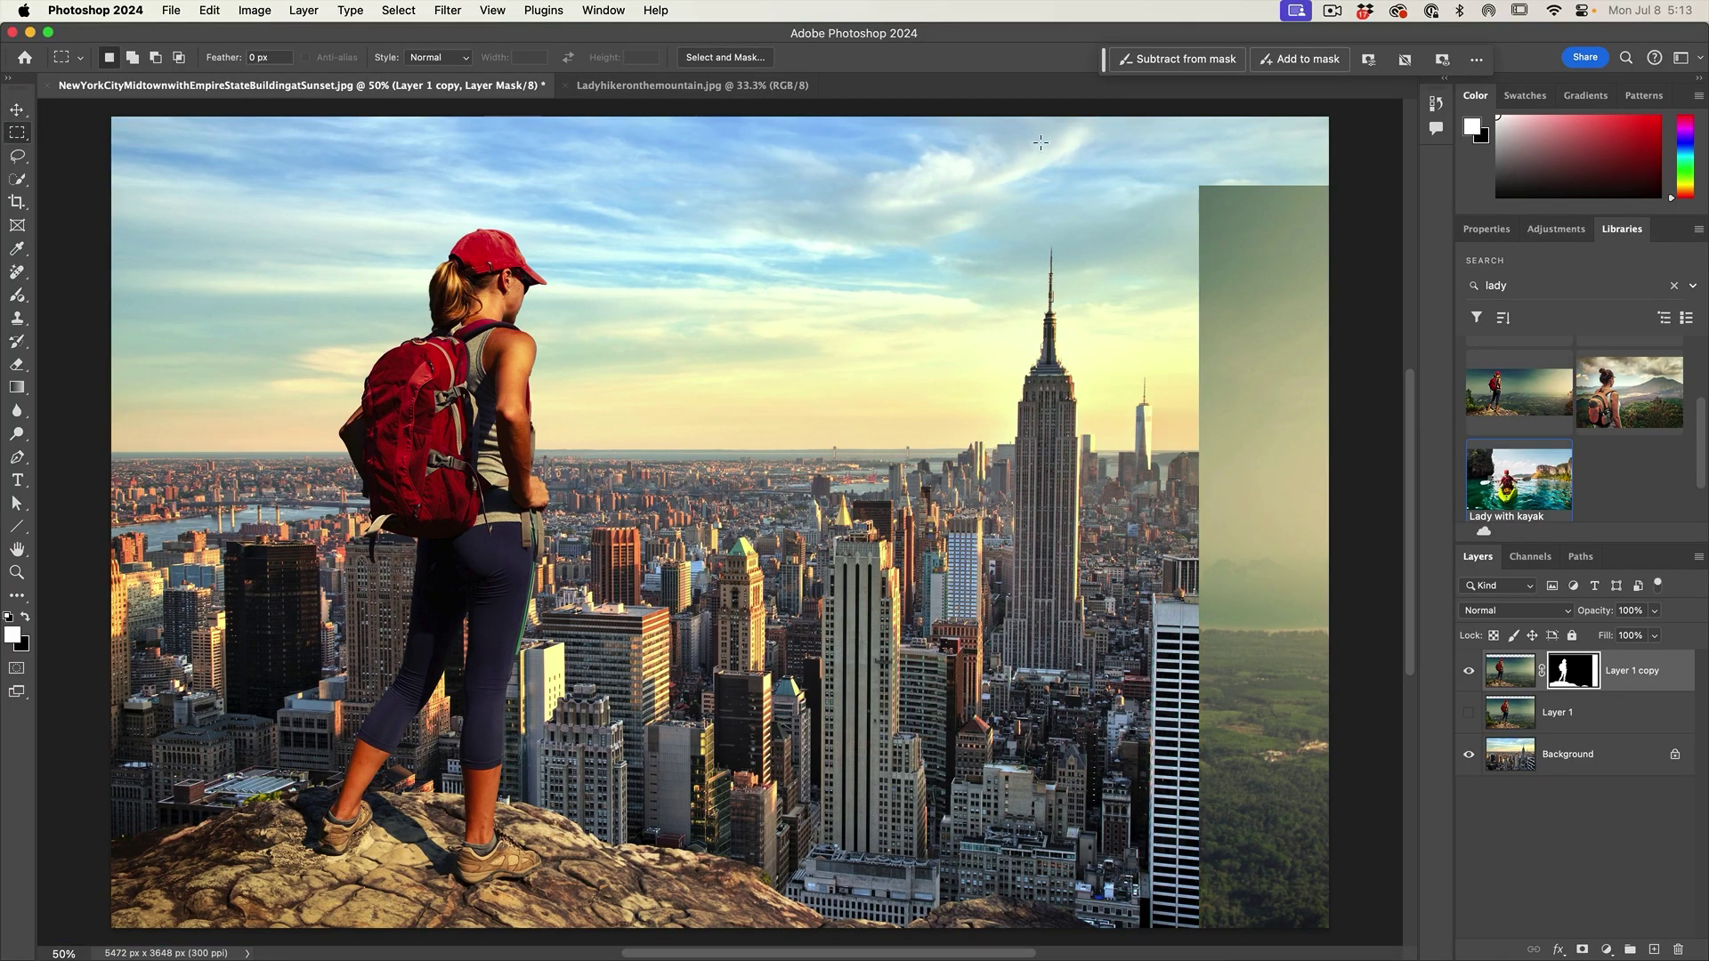
# Step: Fill the mask black over the right strip from the spire to the bottom-right corner, then deselect
pyautogui.moveTo(1031, 142); pyautogui.dragTo(1357, 912)
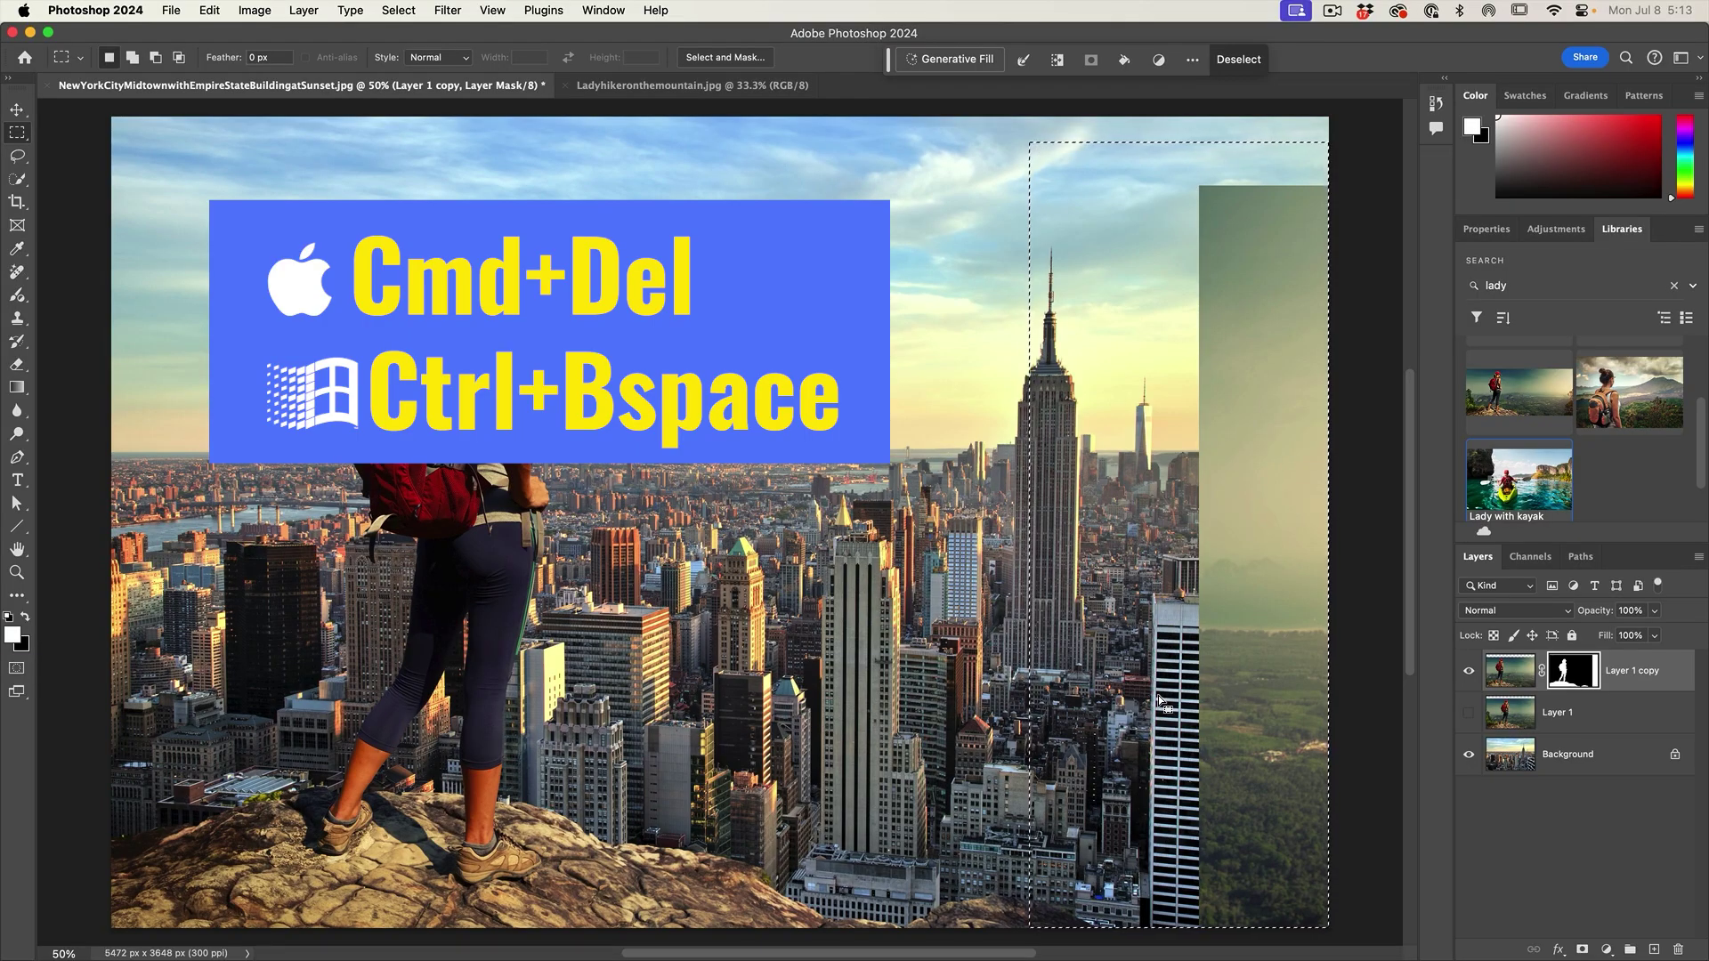
pyautogui.press('super+BackSpace')
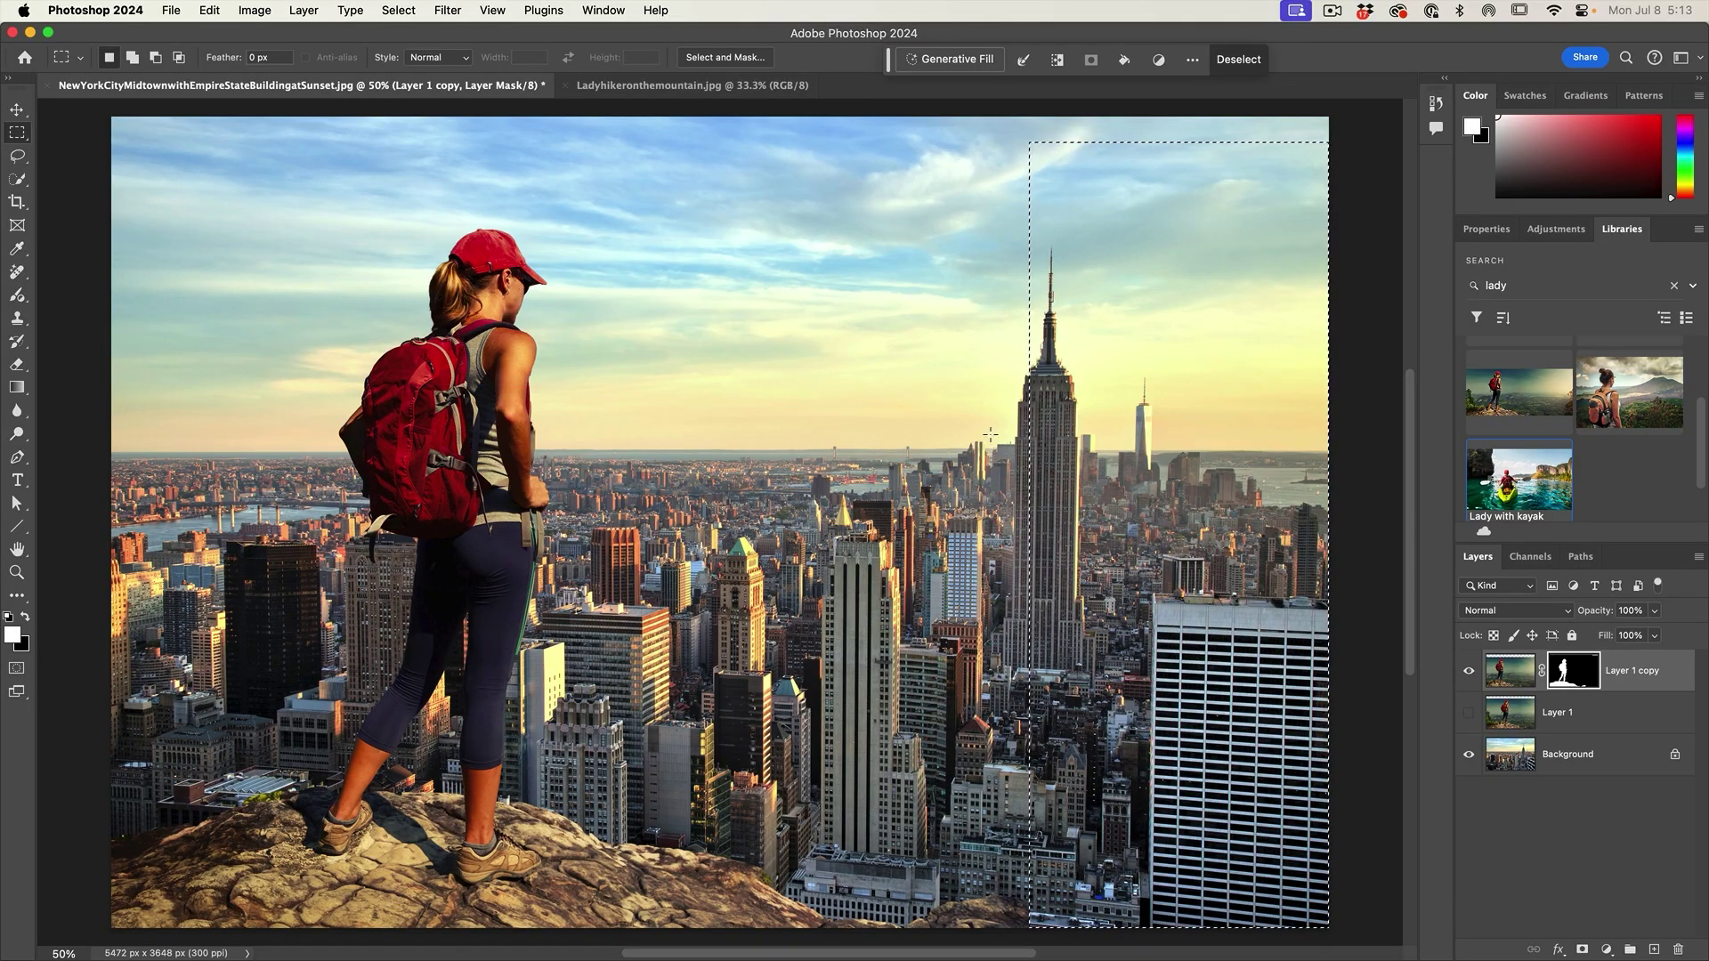
pyautogui.press('super+d')
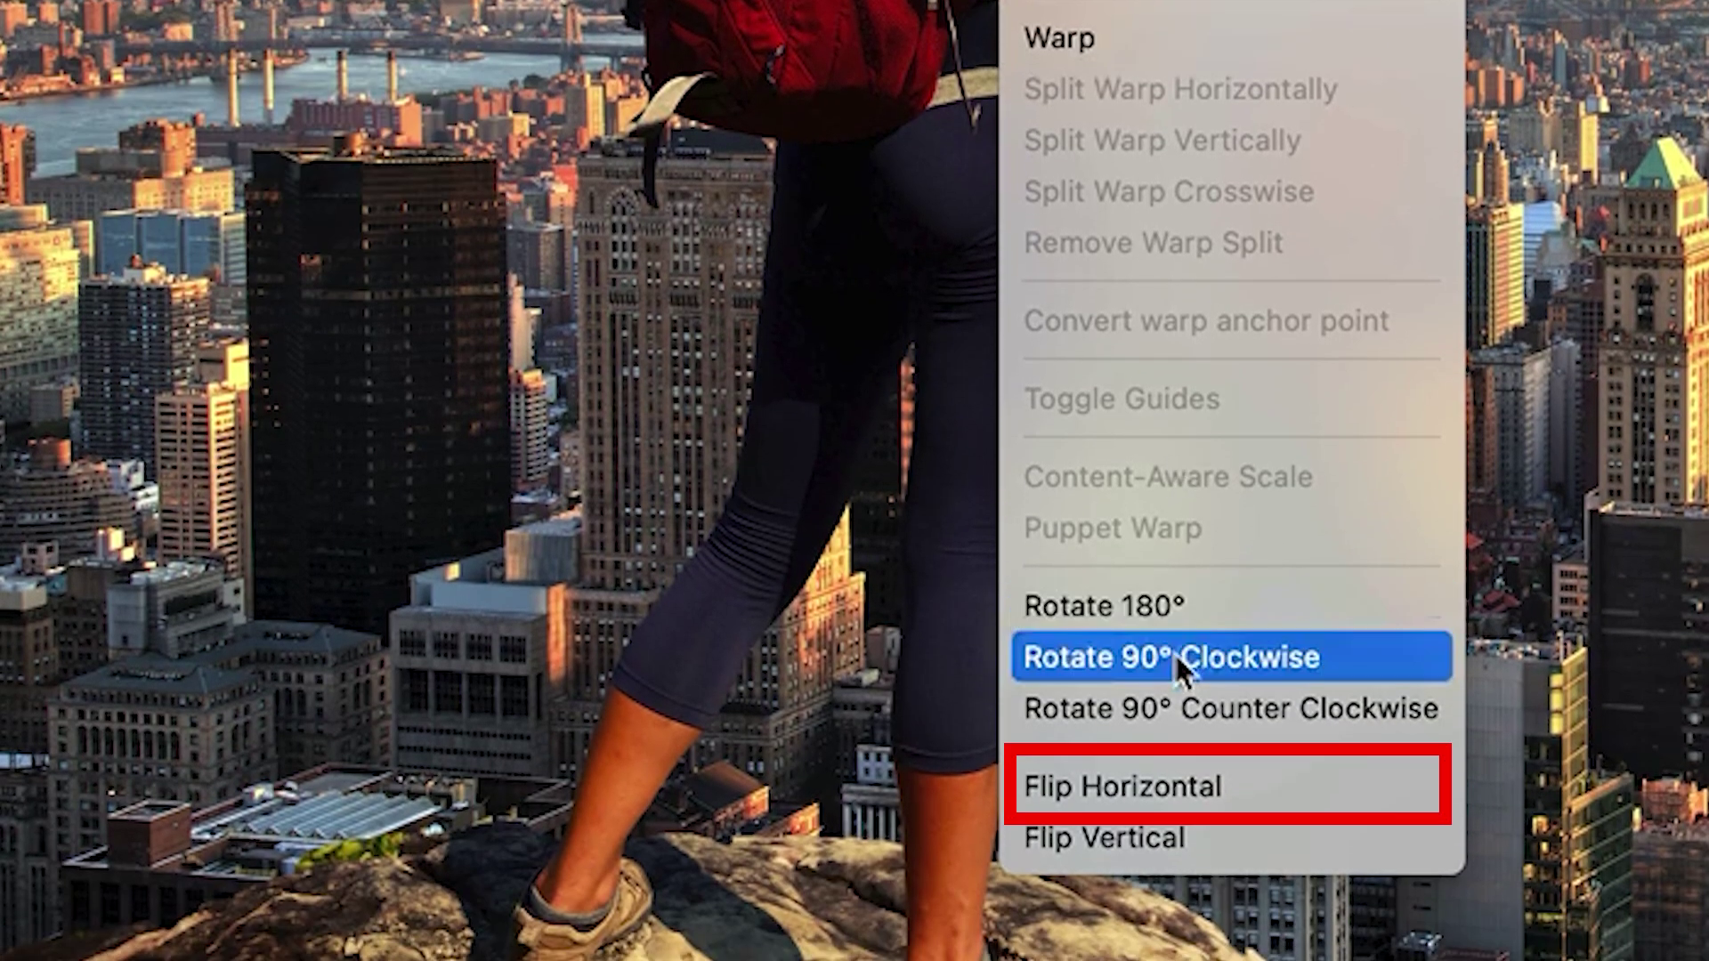
pyautogui.click(1184, 783)
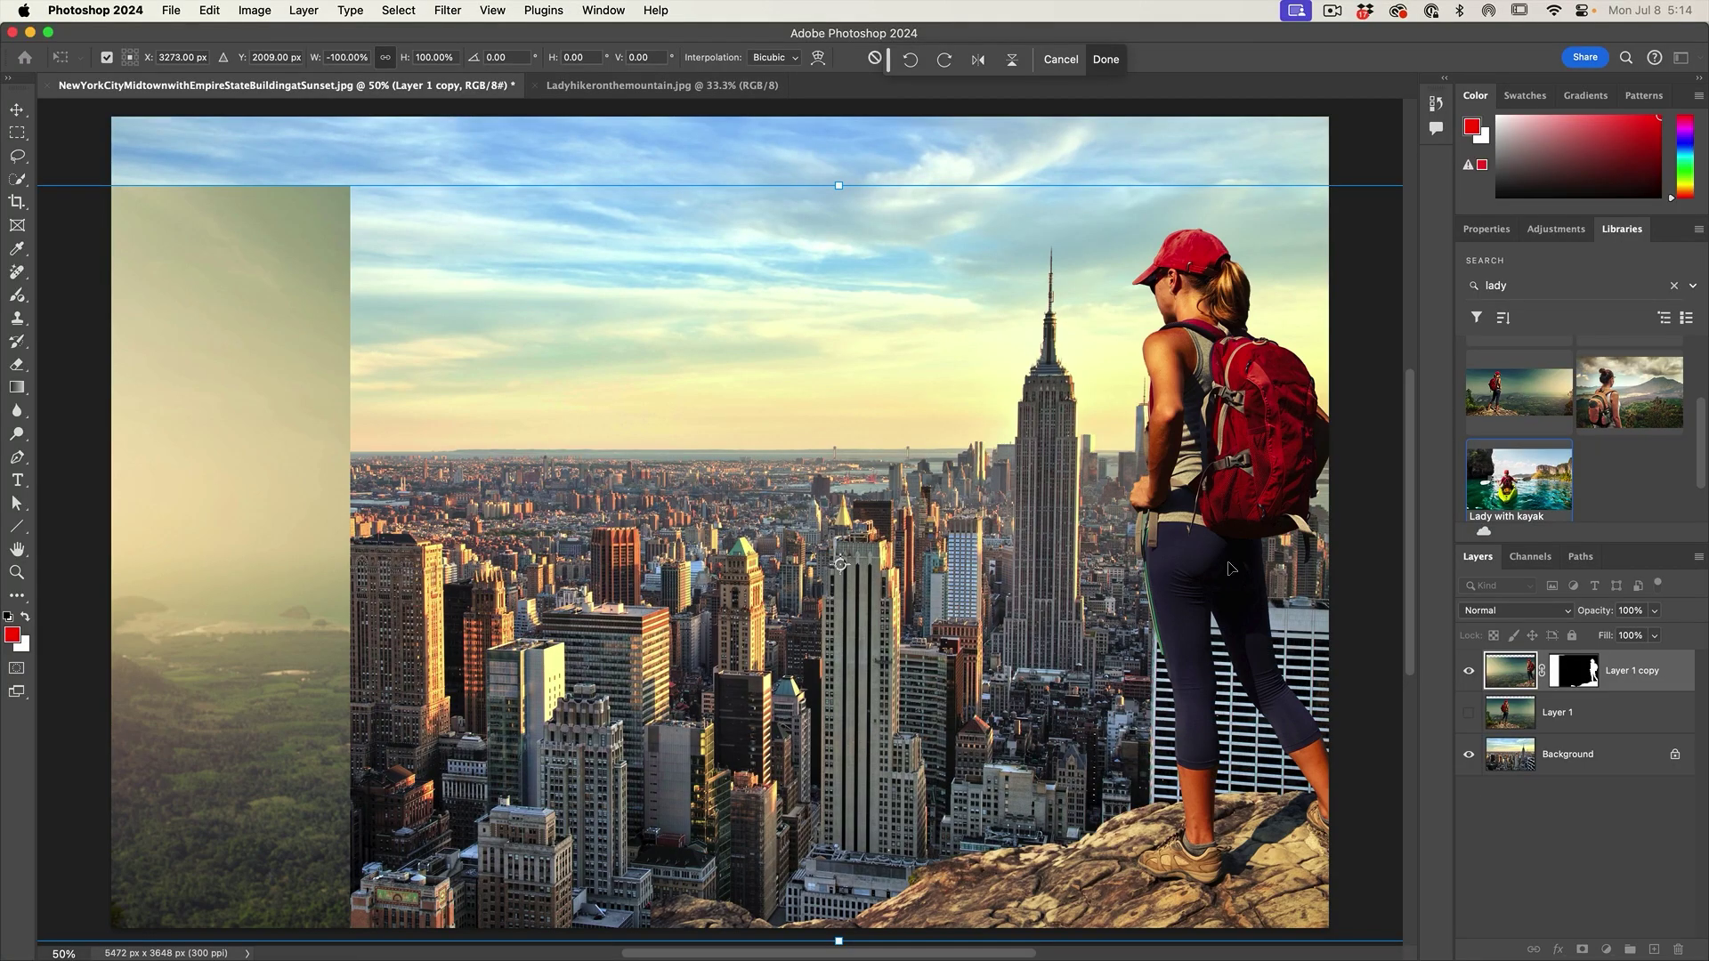
pyautogui.press('Escape')
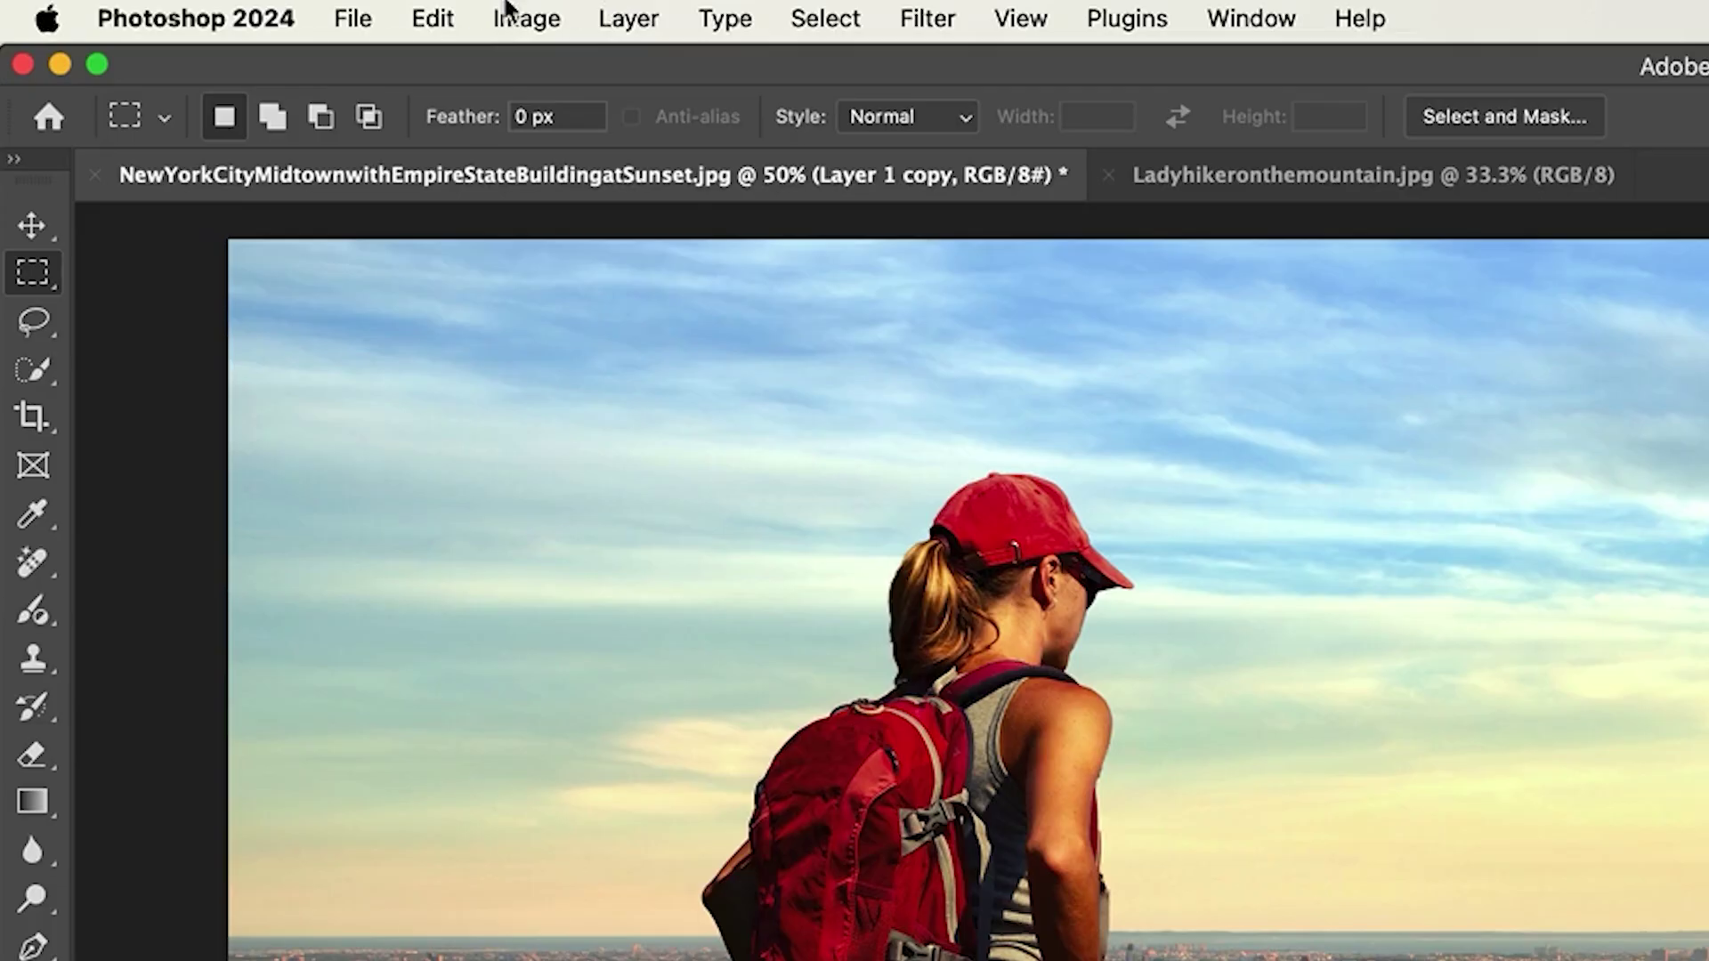
# Step: Open the Match Color adjustment with the New York skyline image as the colour source
pyautogui.click(525, 16)
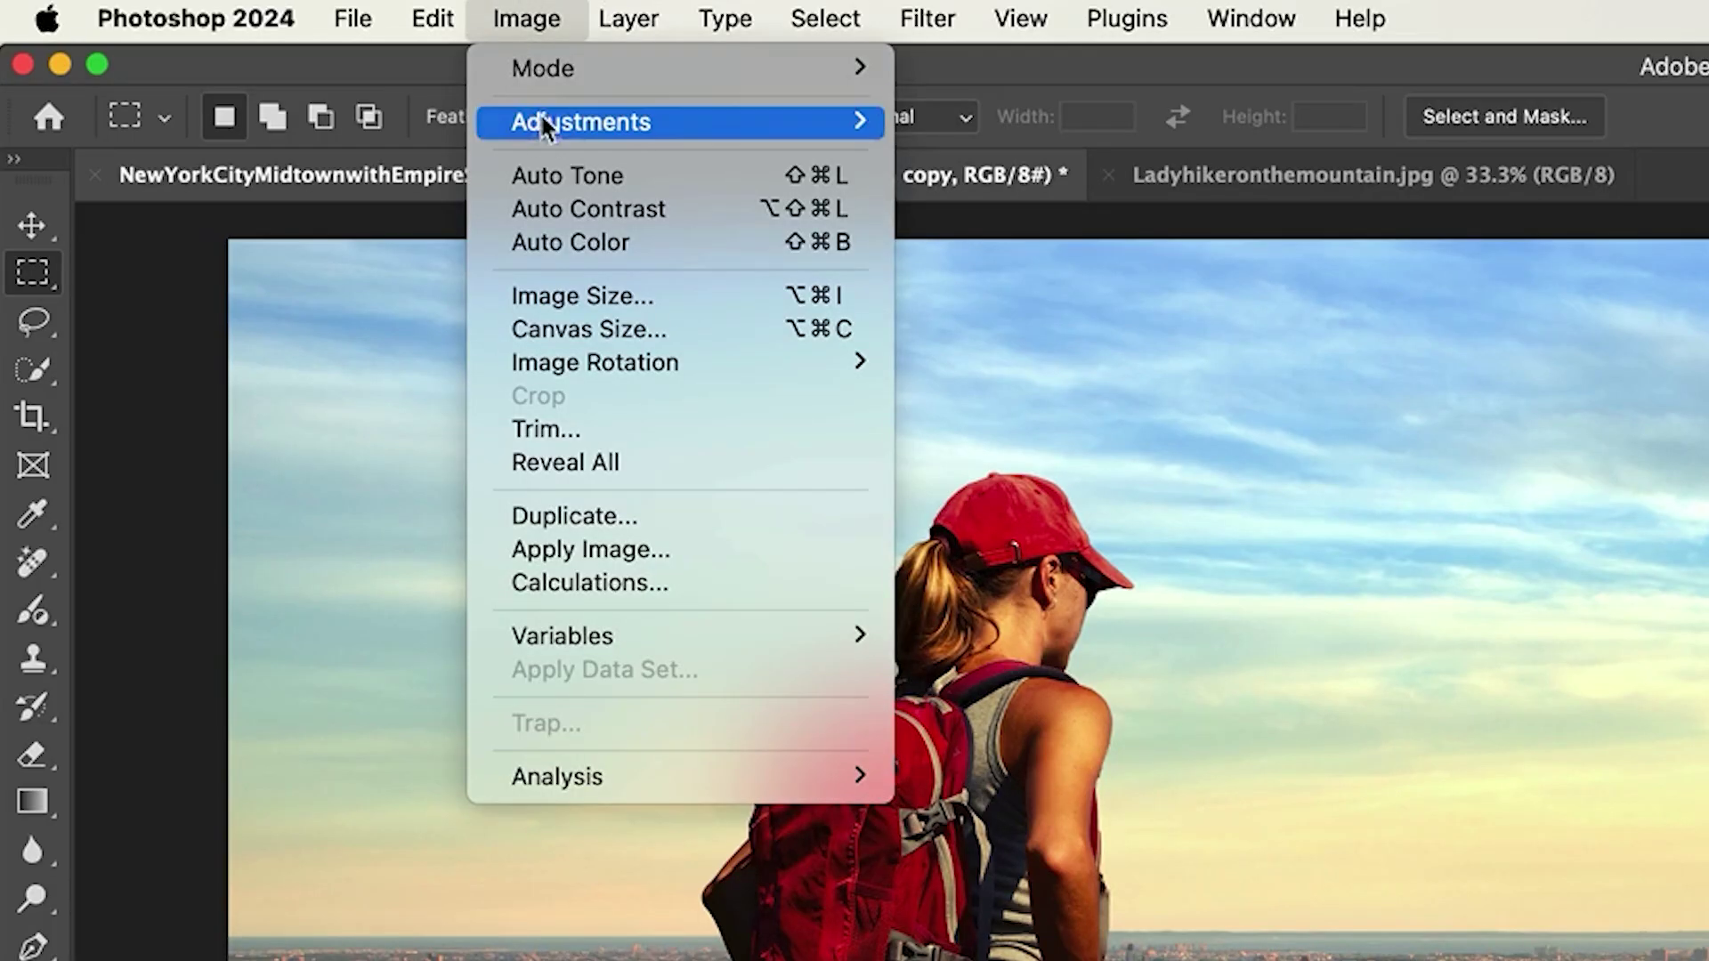
pyautogui.moveTo(540, 124)
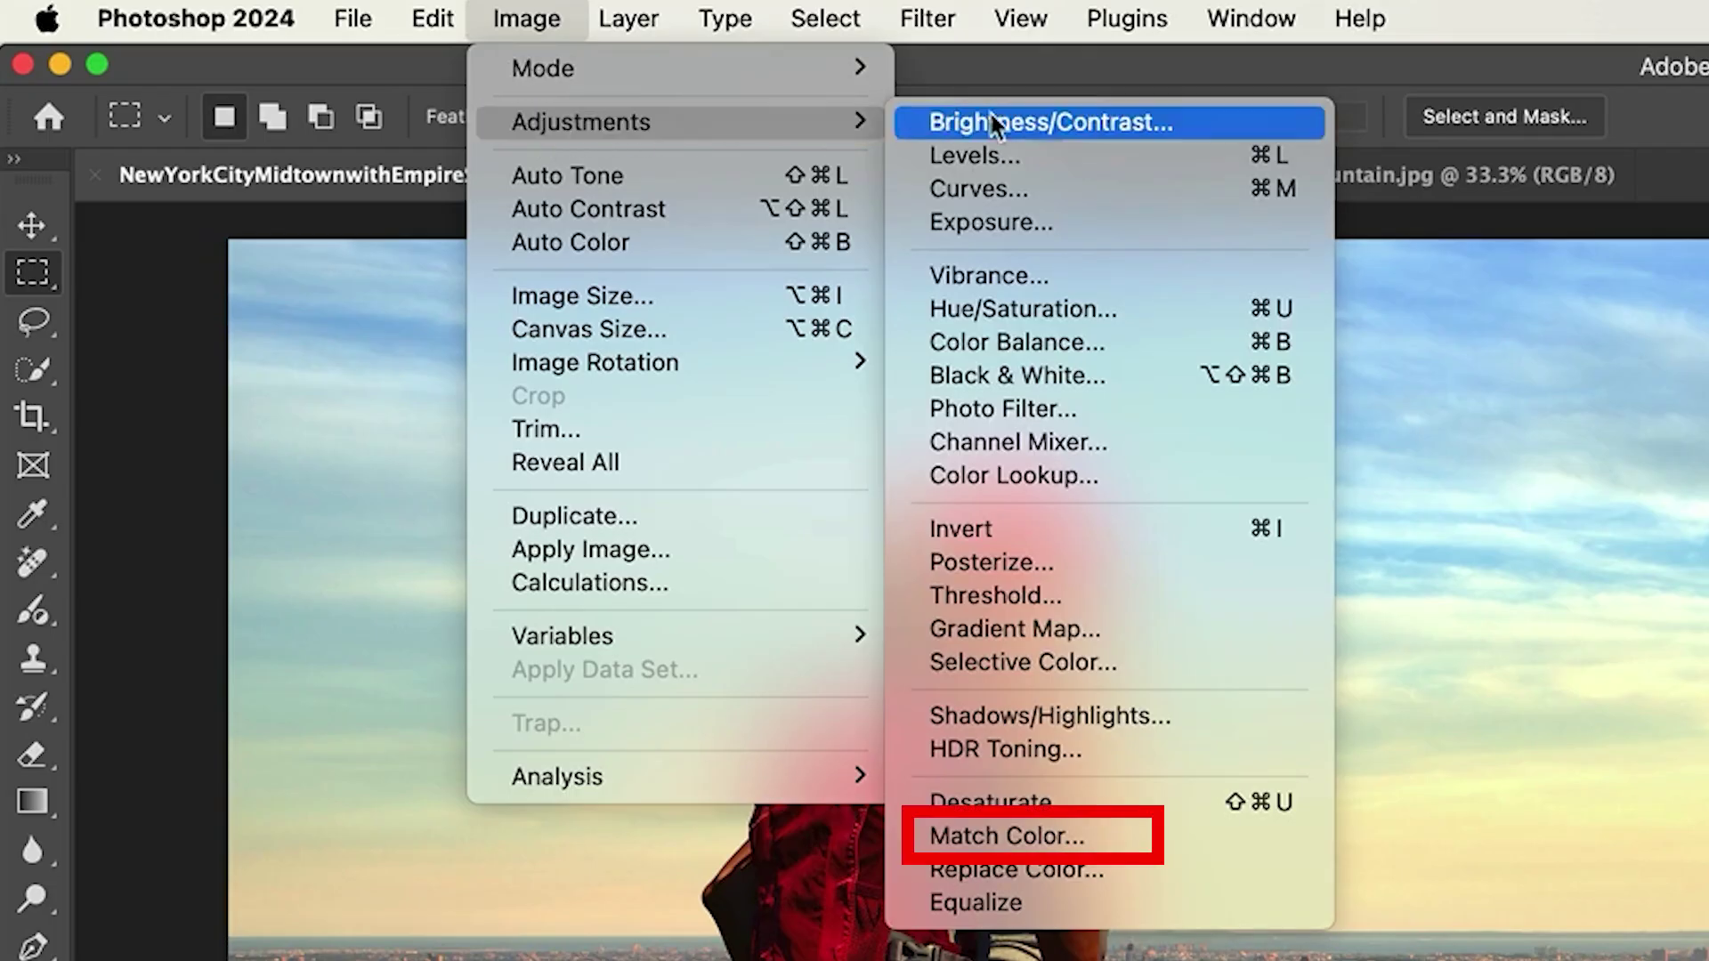
pyautogui.click(1157, 836)
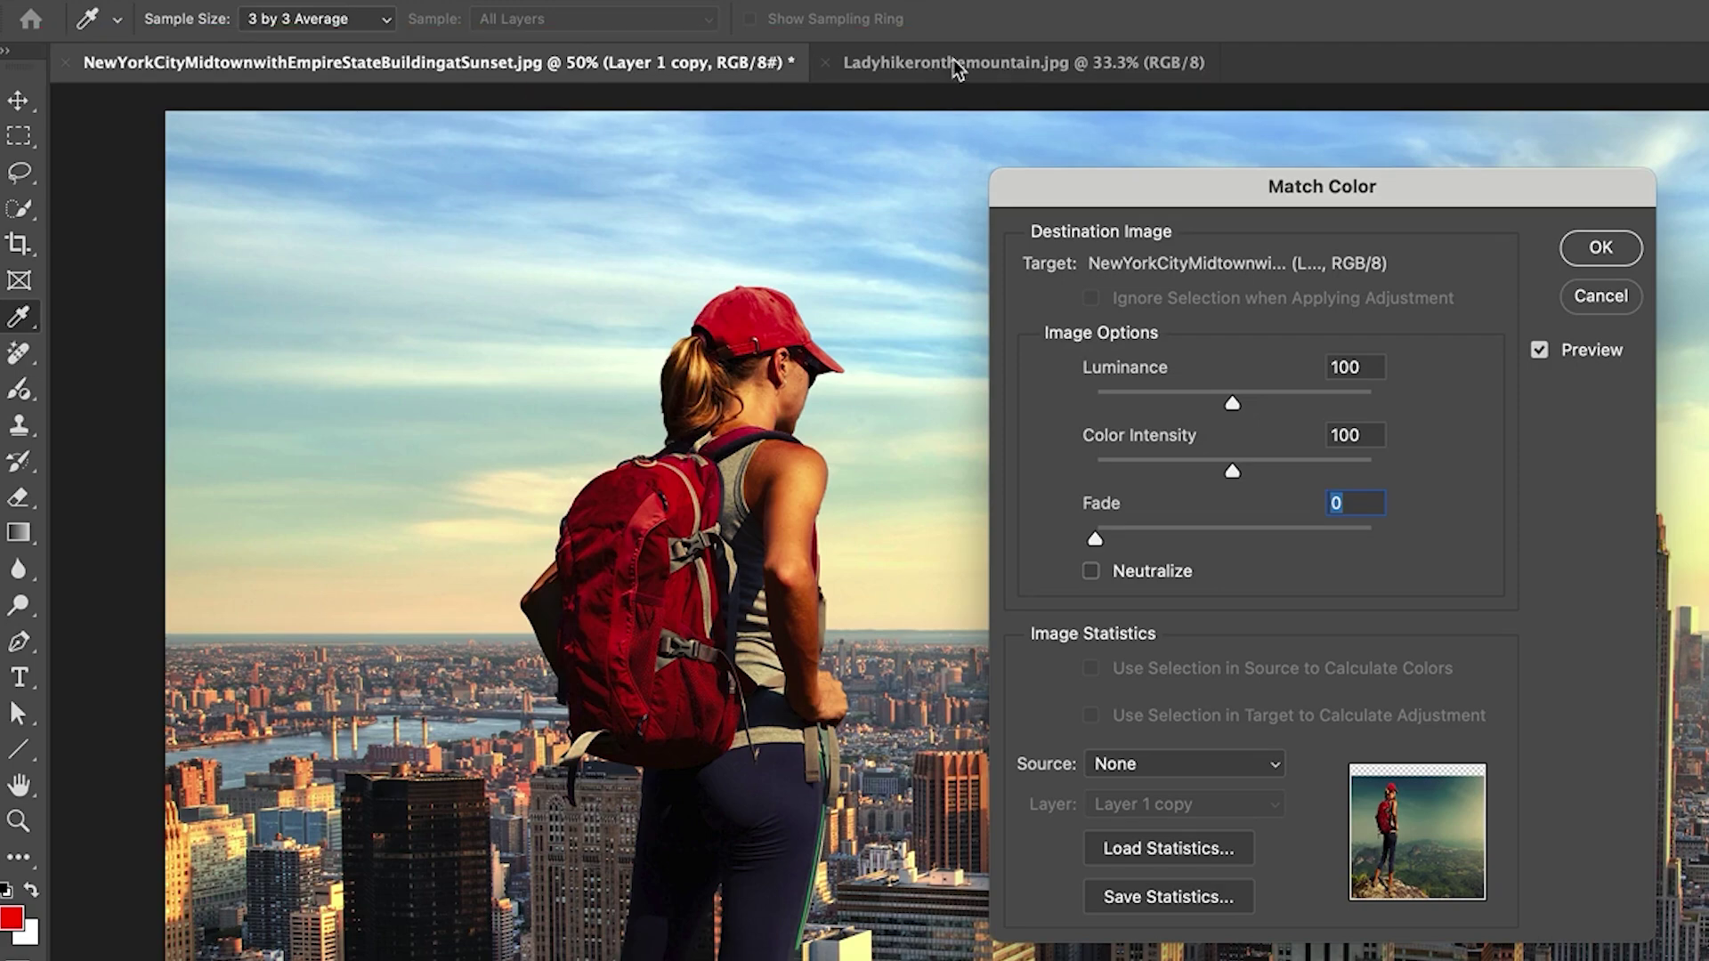
pyautogui.click(1163, 764)
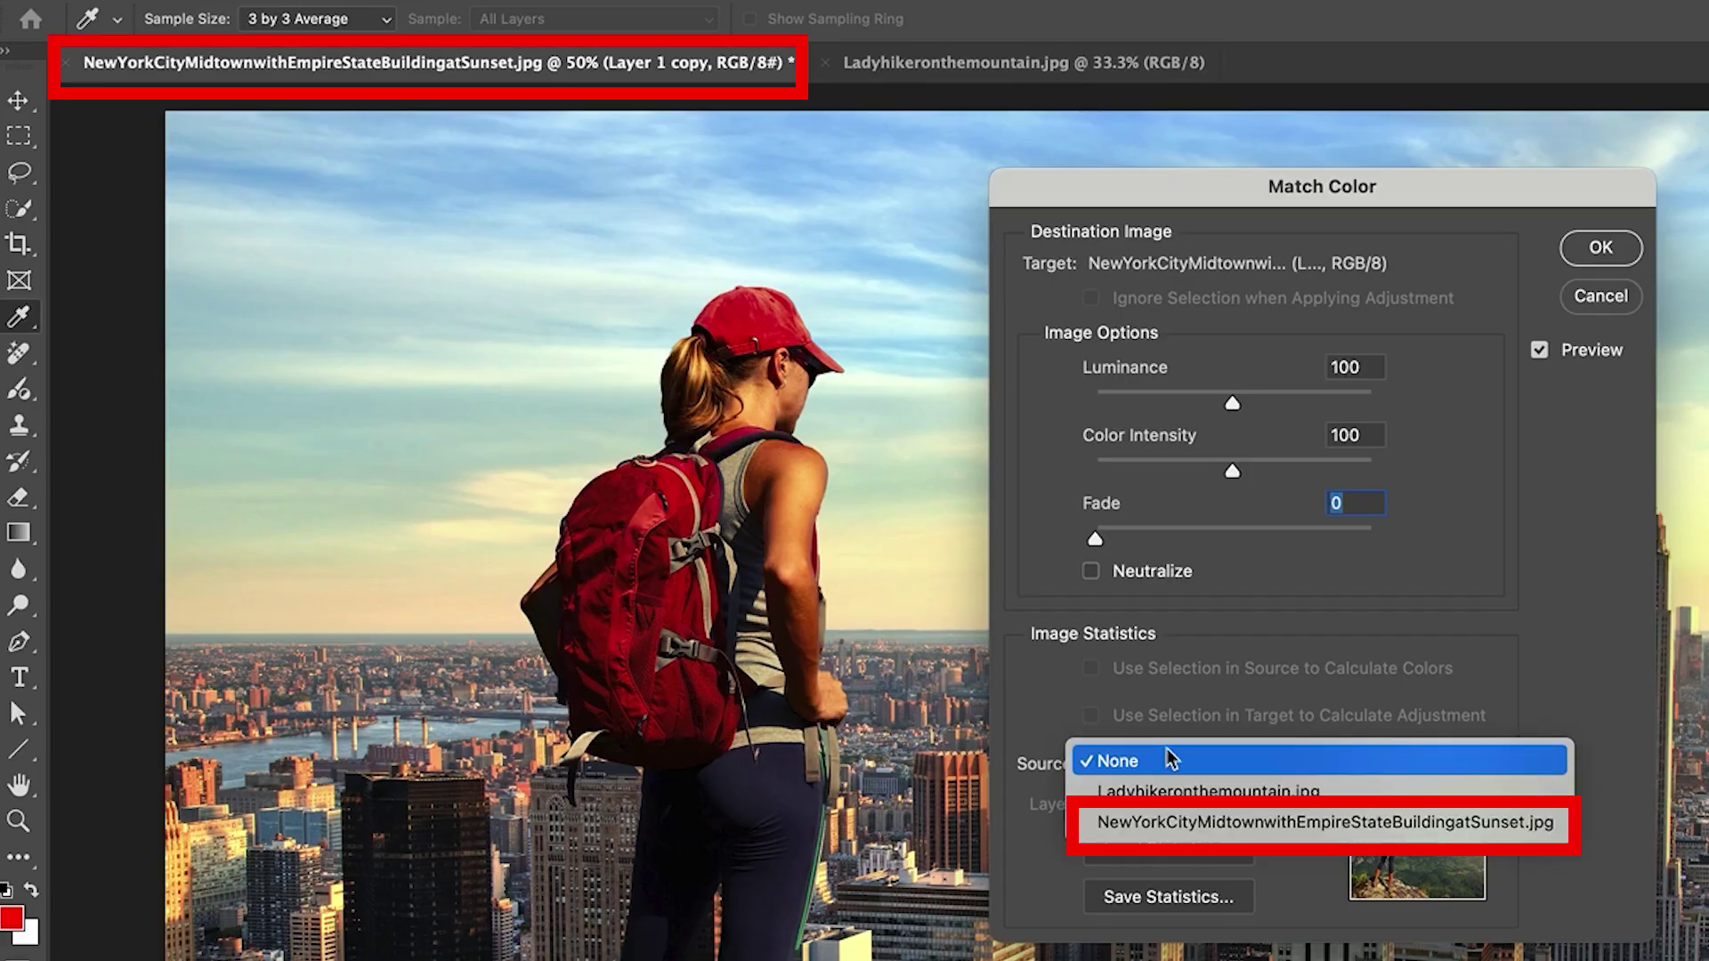
pyautogui.click(1171, 757)
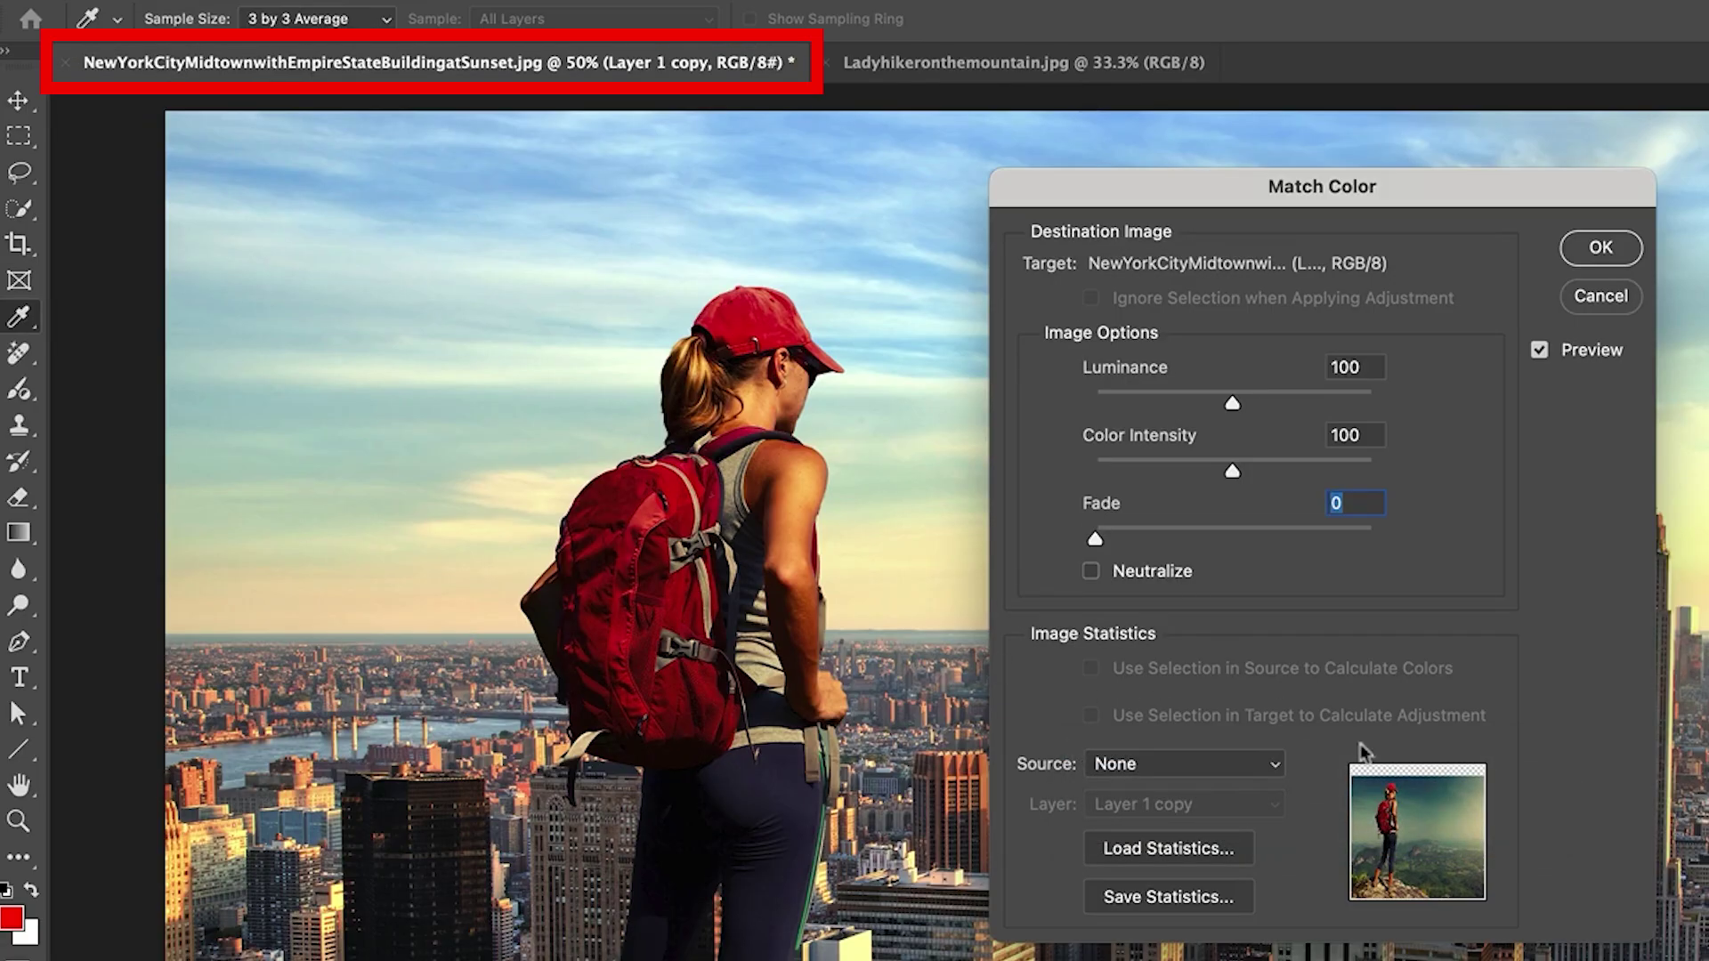
pyautogui.click(1183, 765)
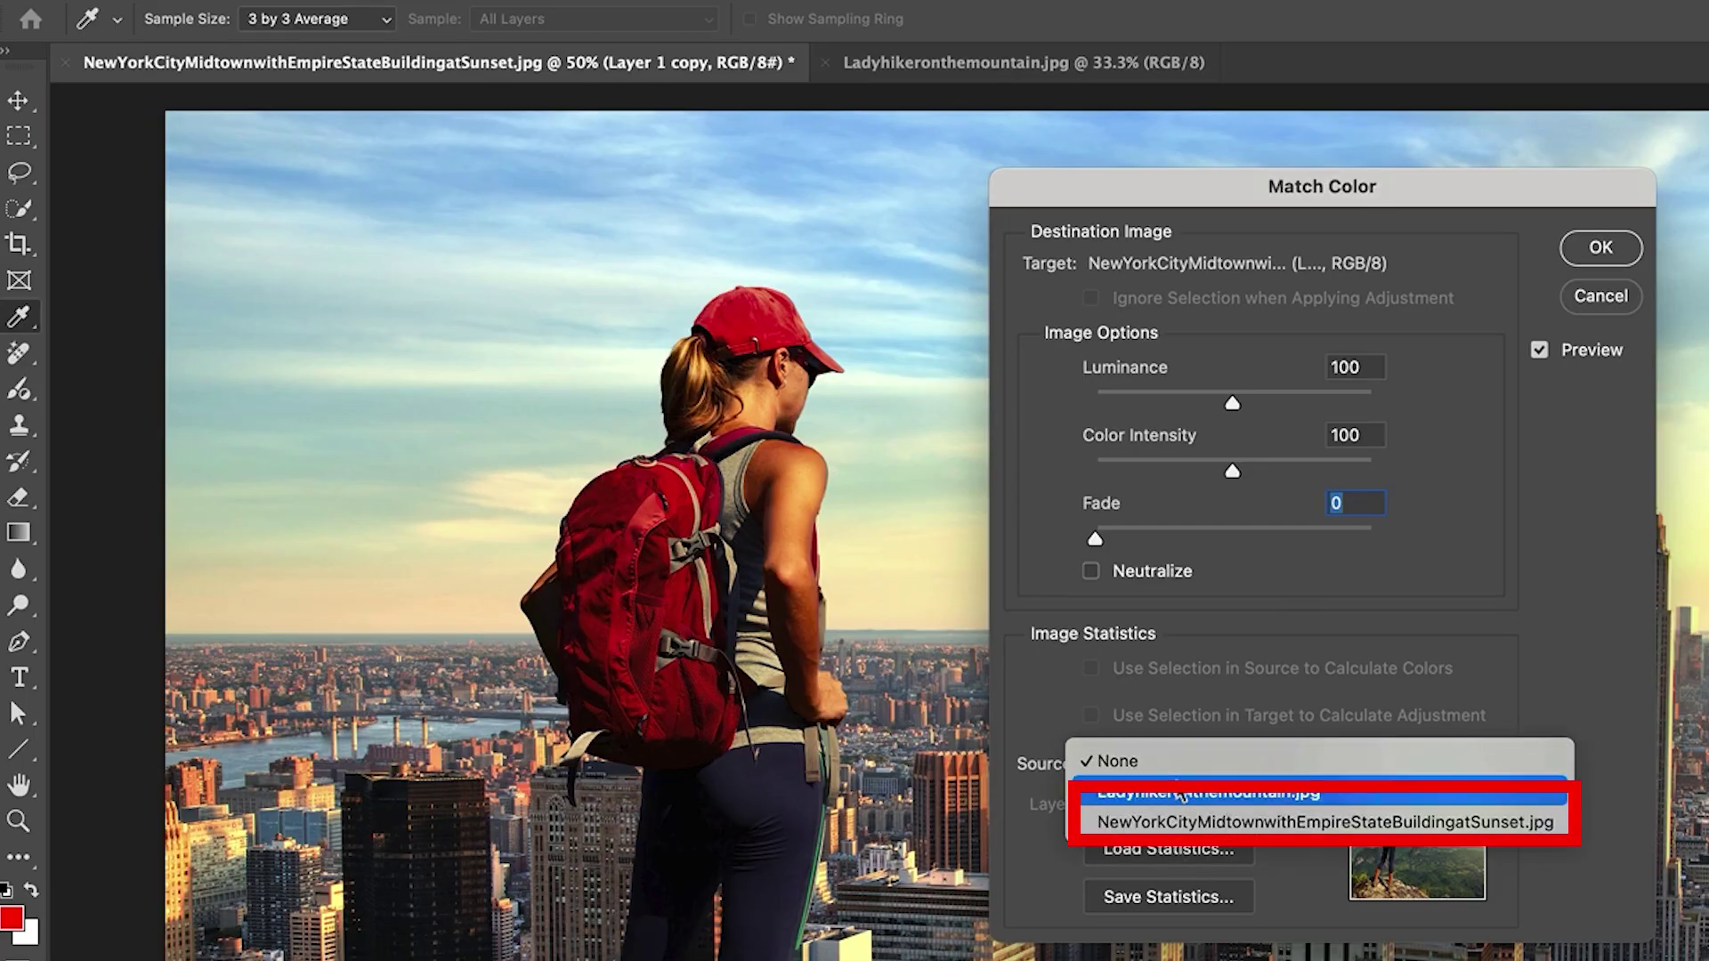
pyautogui.click(1279, 822)
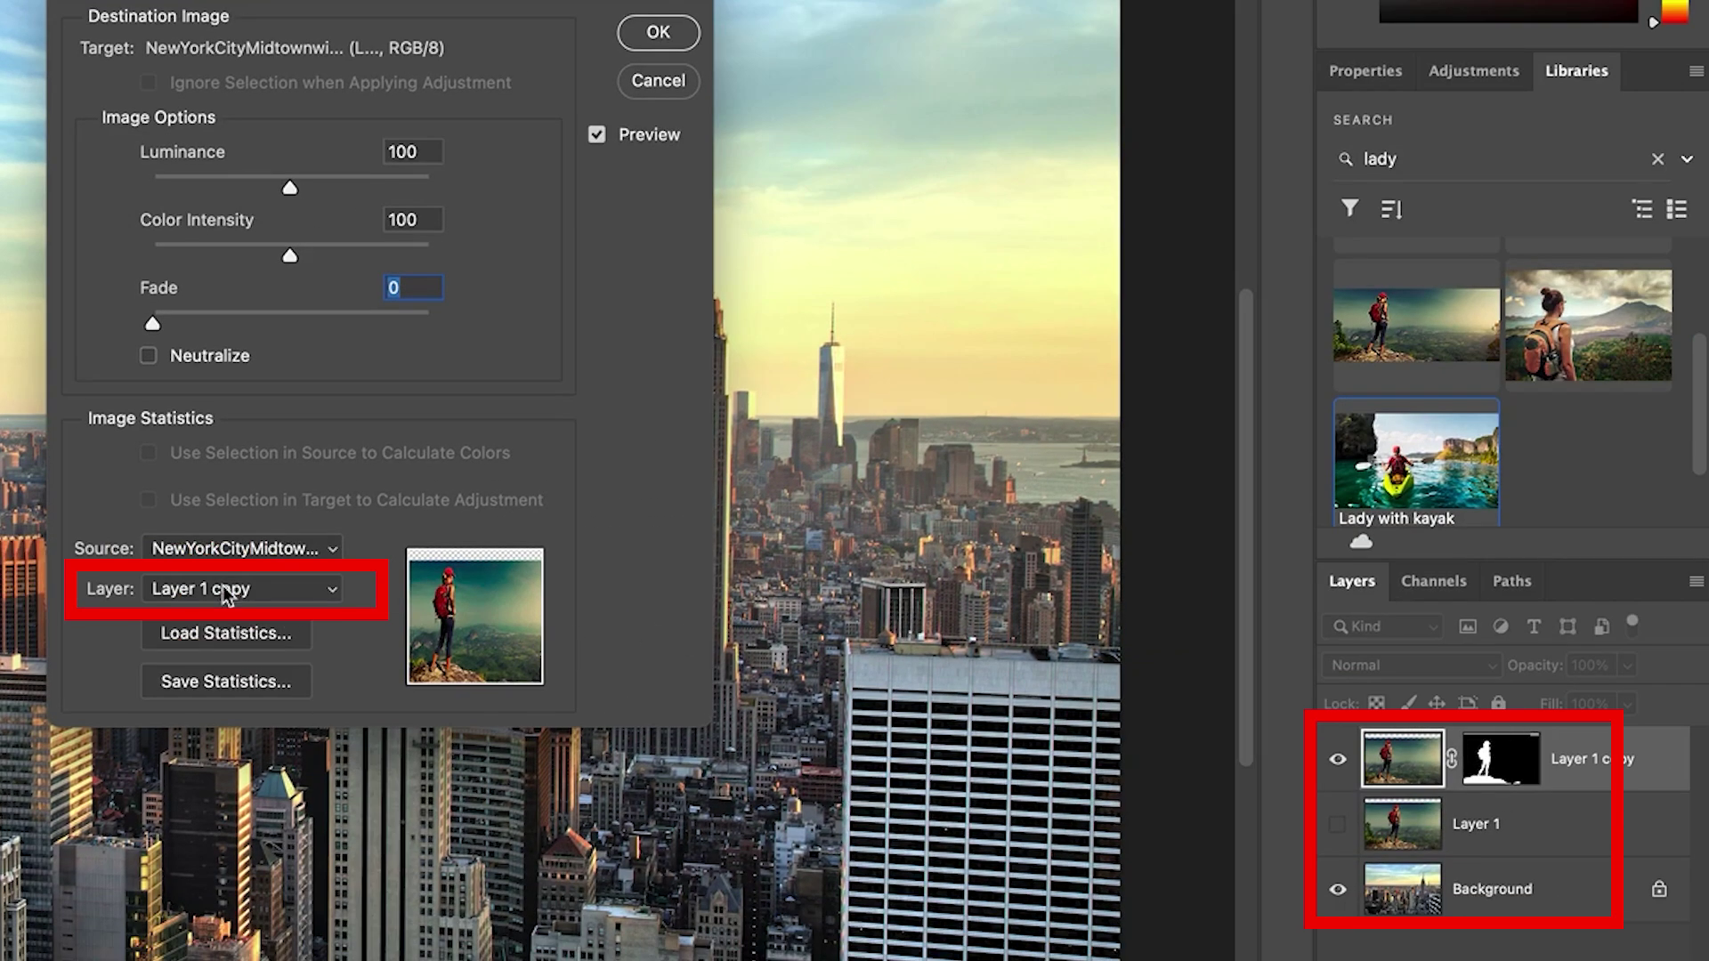
# Step: Set the Match Color source layer to Background and move the dialog aside to reveal the city
pyautogui.click(222, 586)
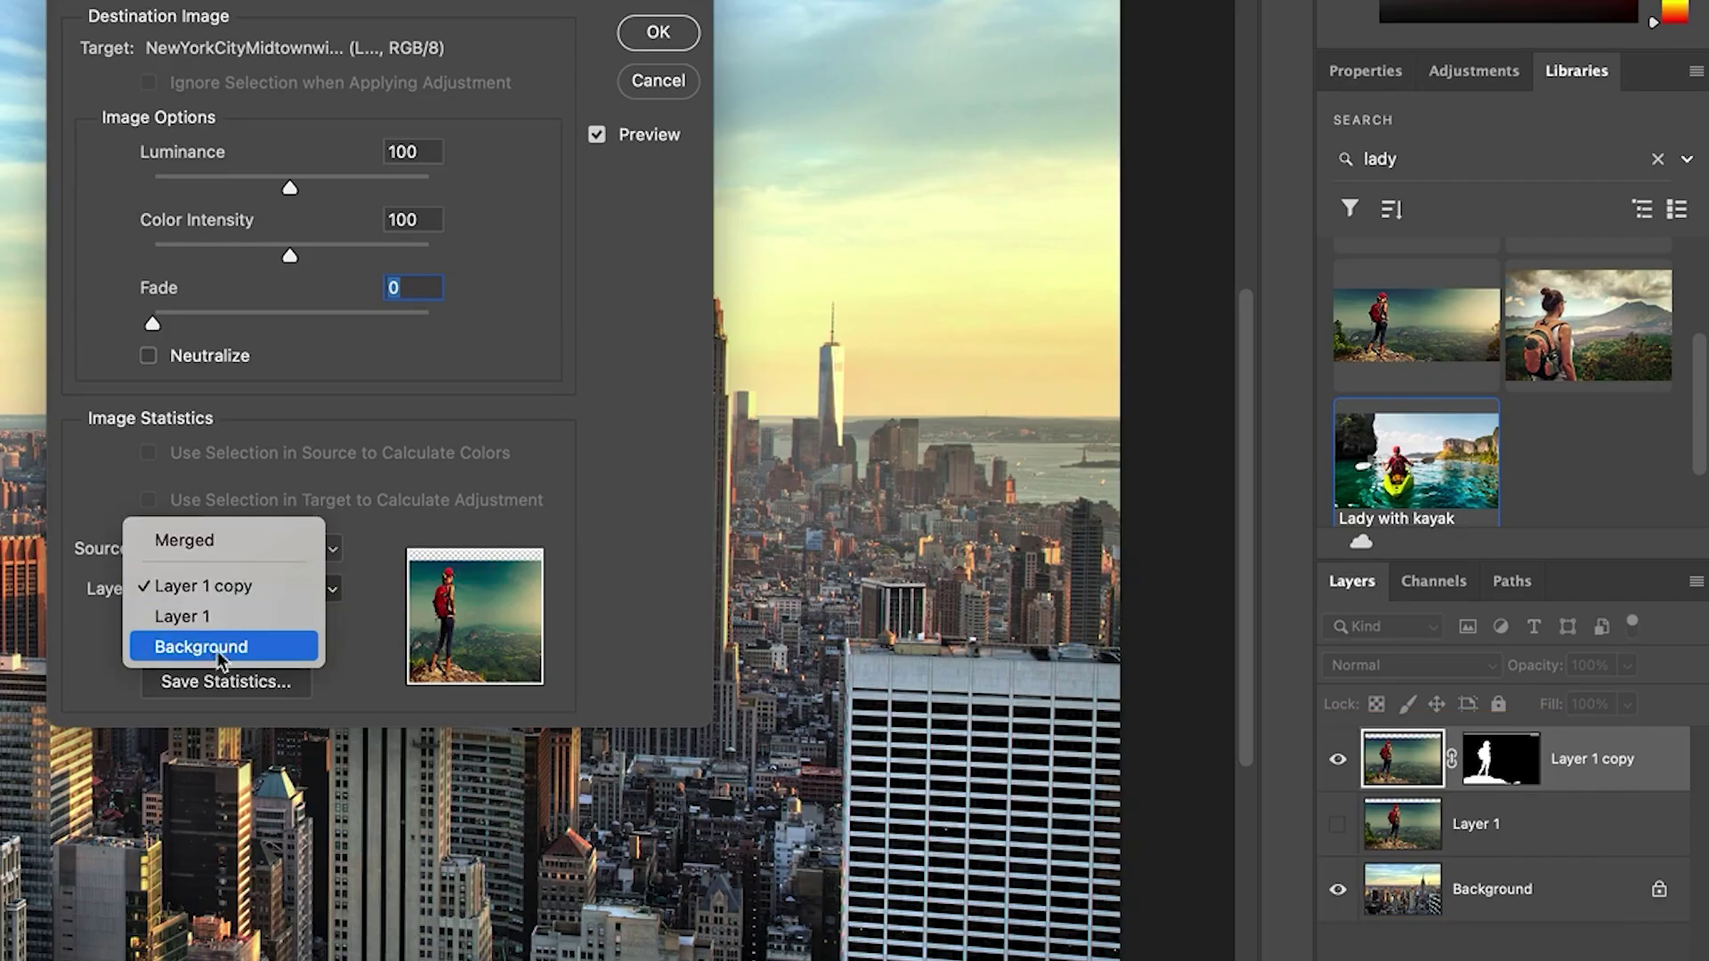
pyautogui.click(229, 587)
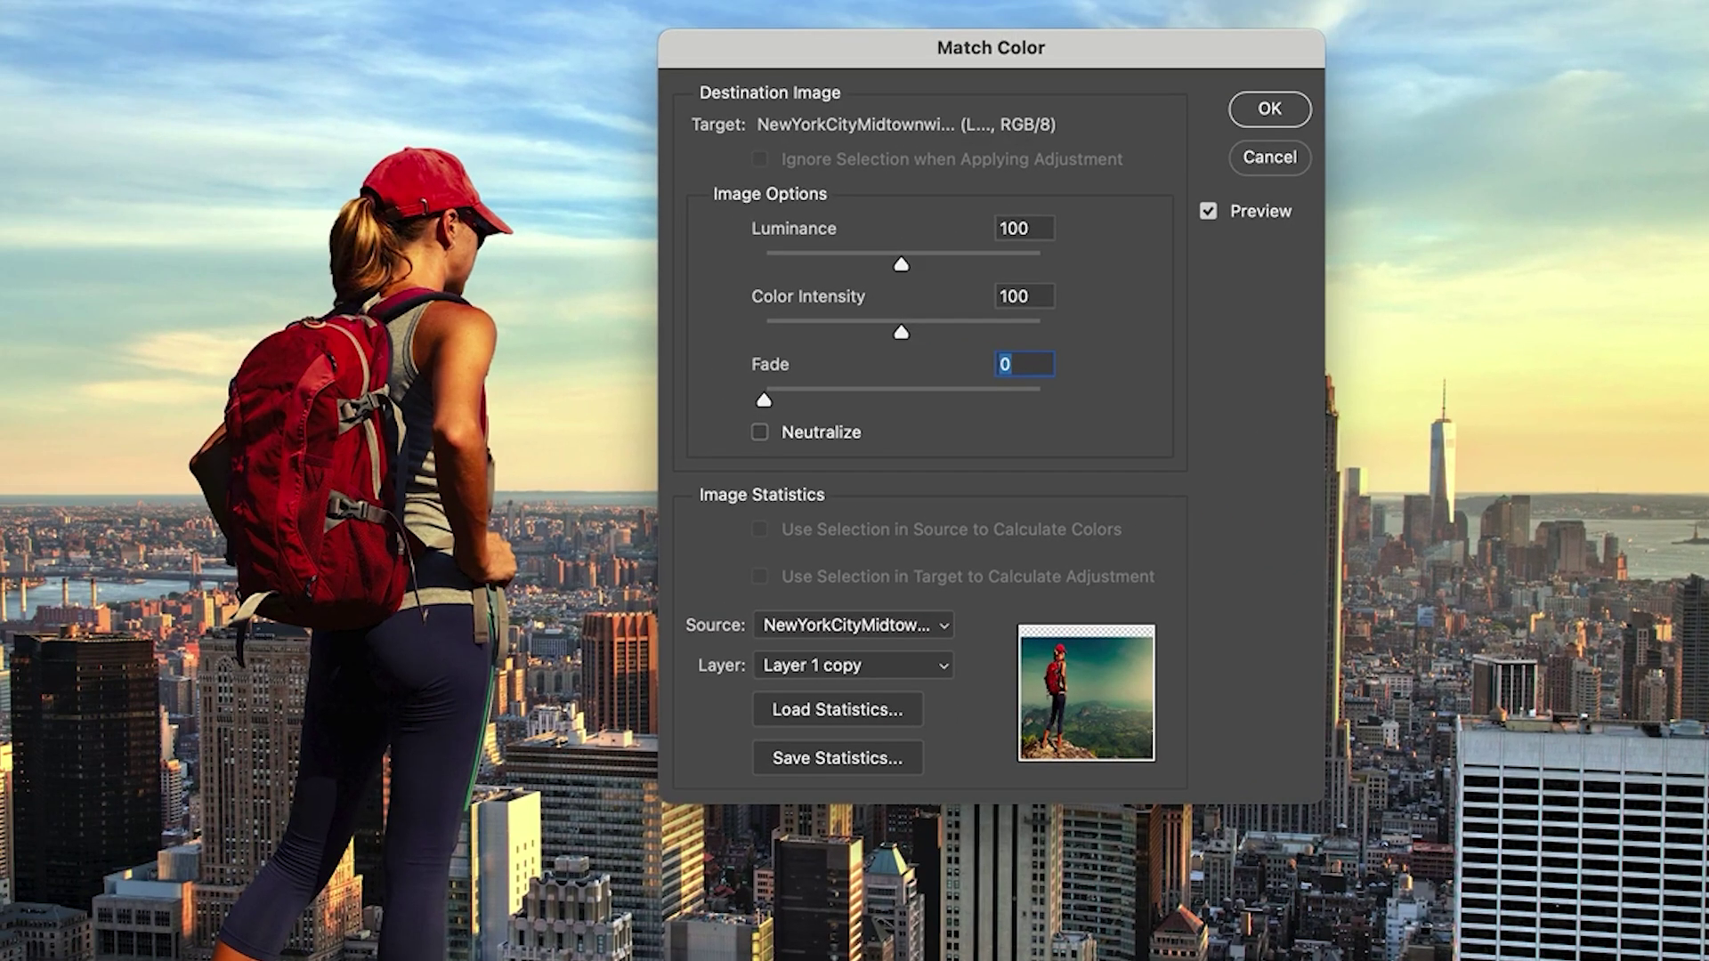
pyautogui.click(845, 666)
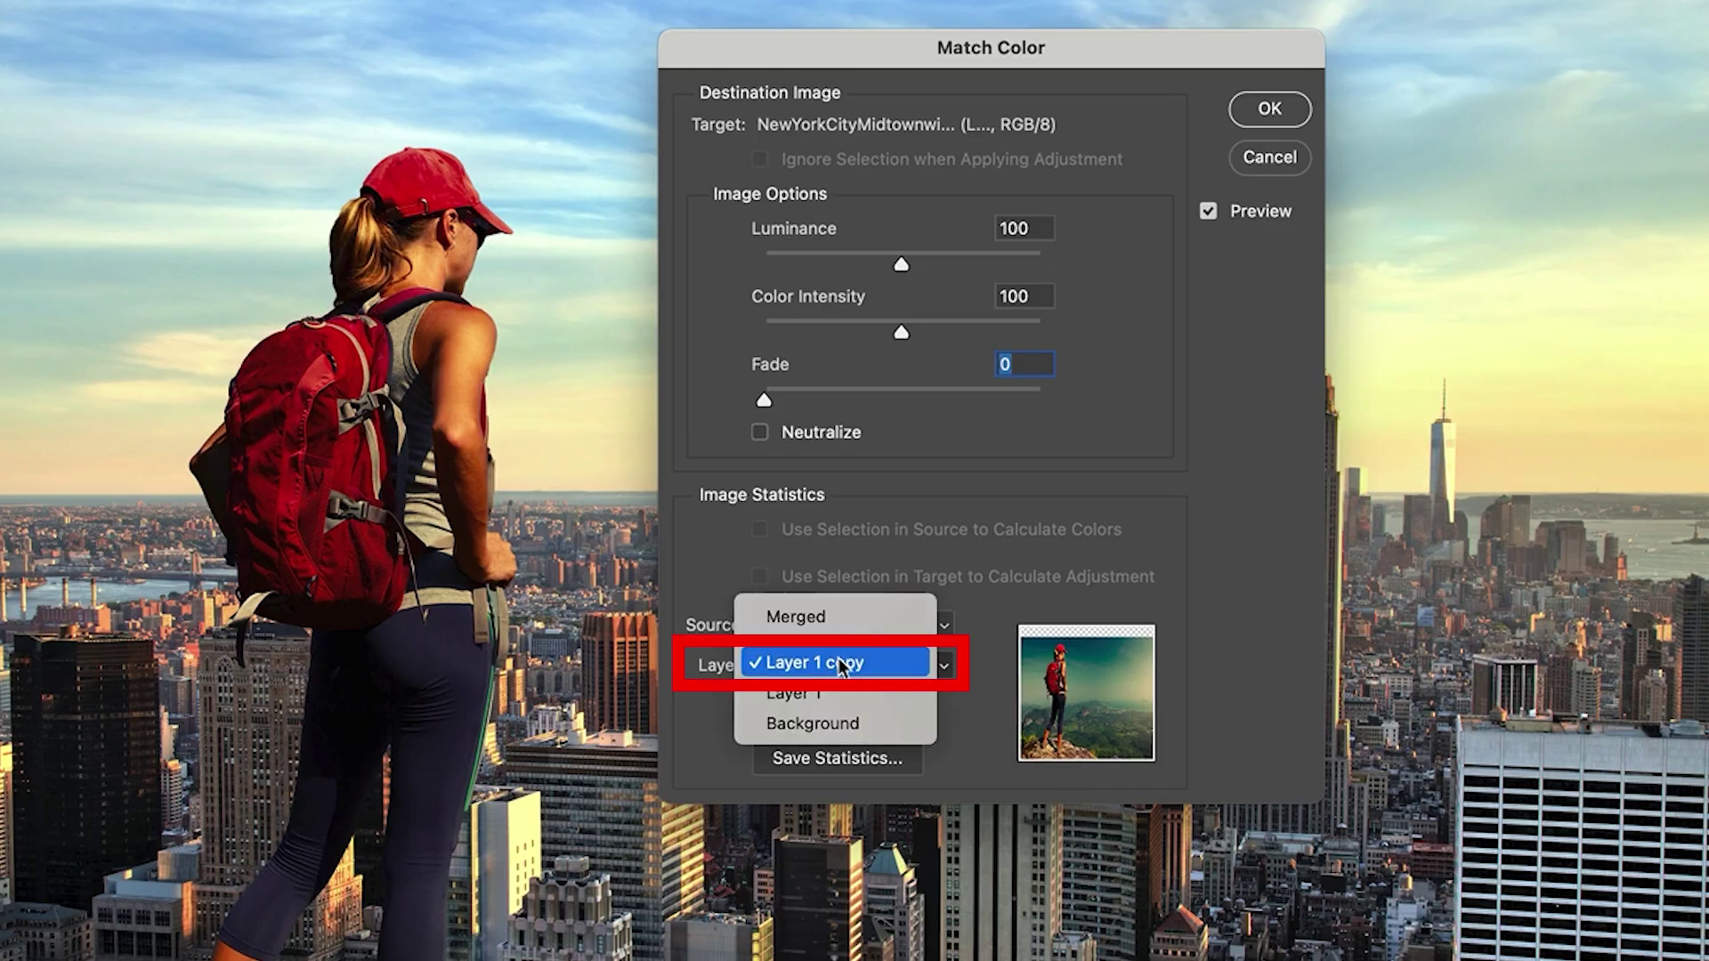
pyautogui.click(841, 723)
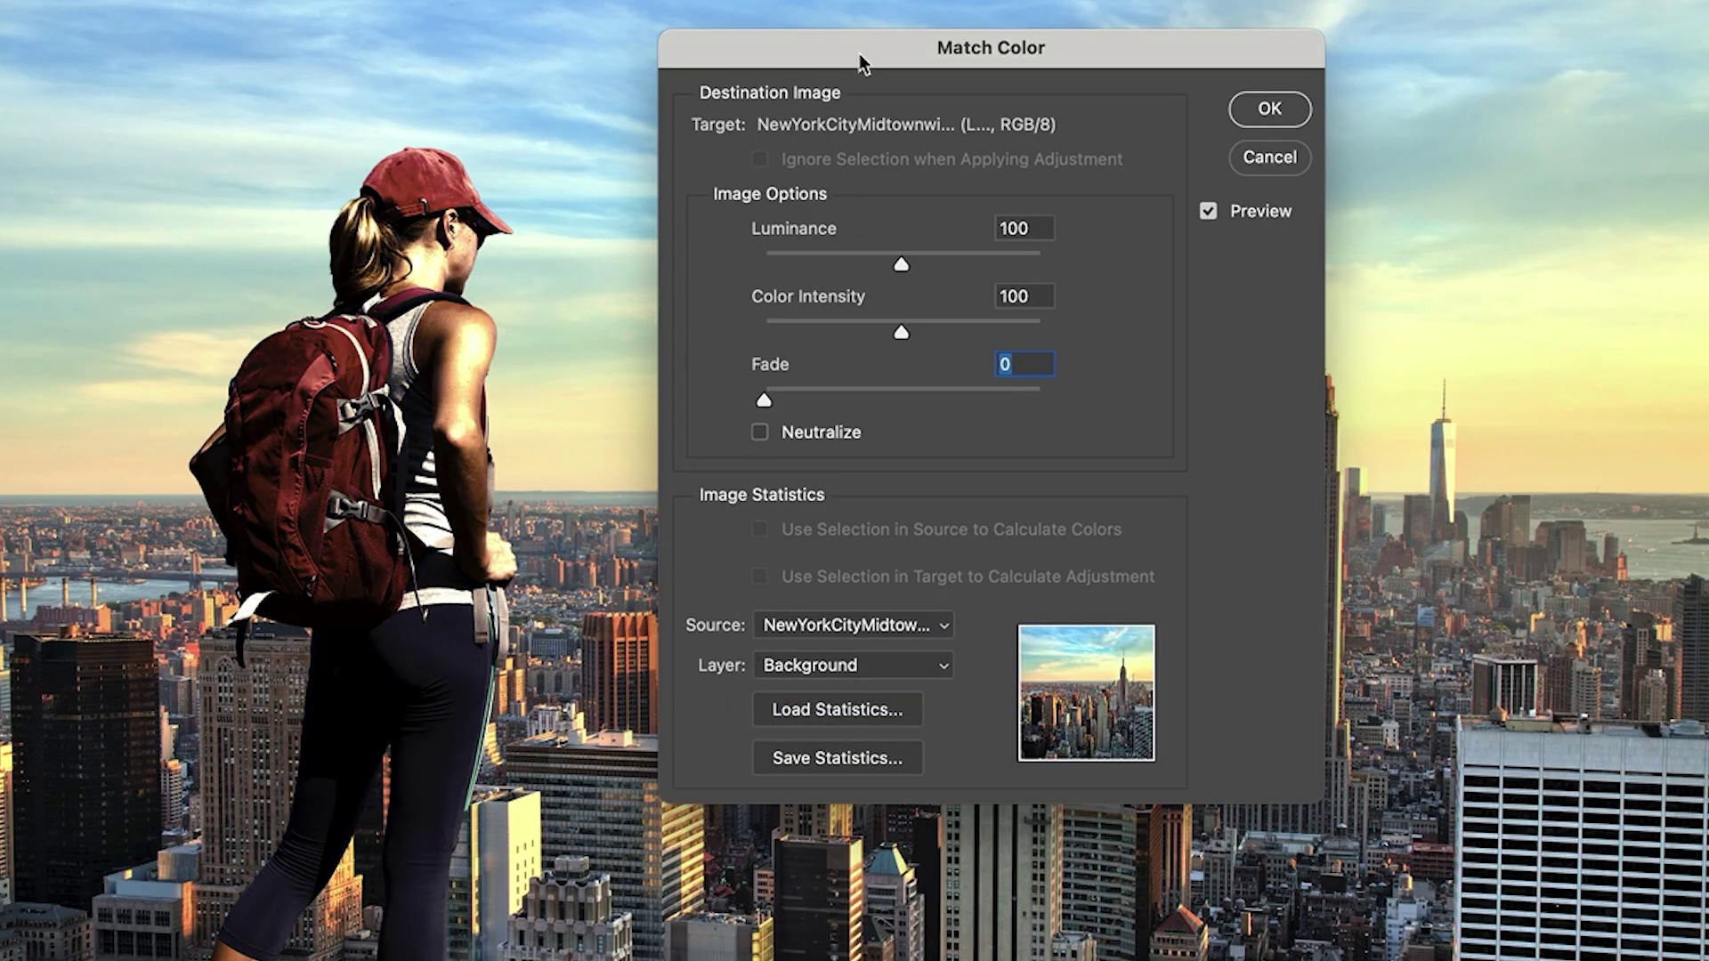
pyautogui.moveTo(858, 53); pyautogui.dragTo(1686, 0)
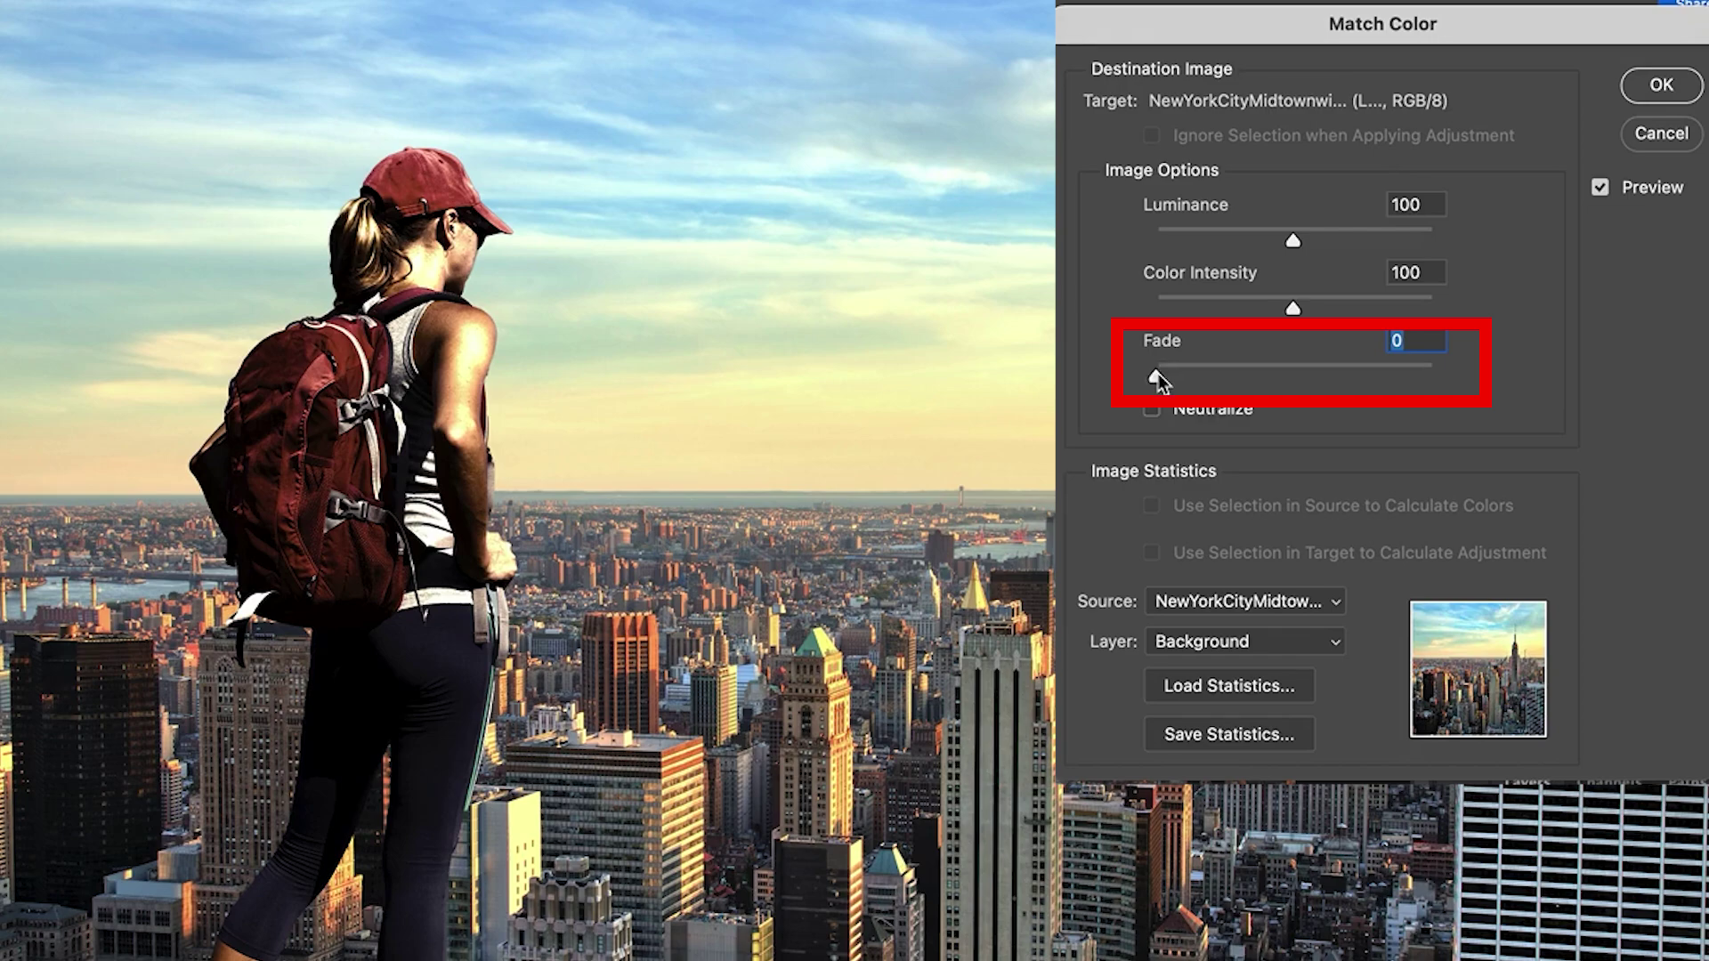
# Step: Compare Match Color Fade extremes, then settle Fade at 83
pyautogui.moveTo(1157, 380); pyautogui.dragTo(1476, 370)
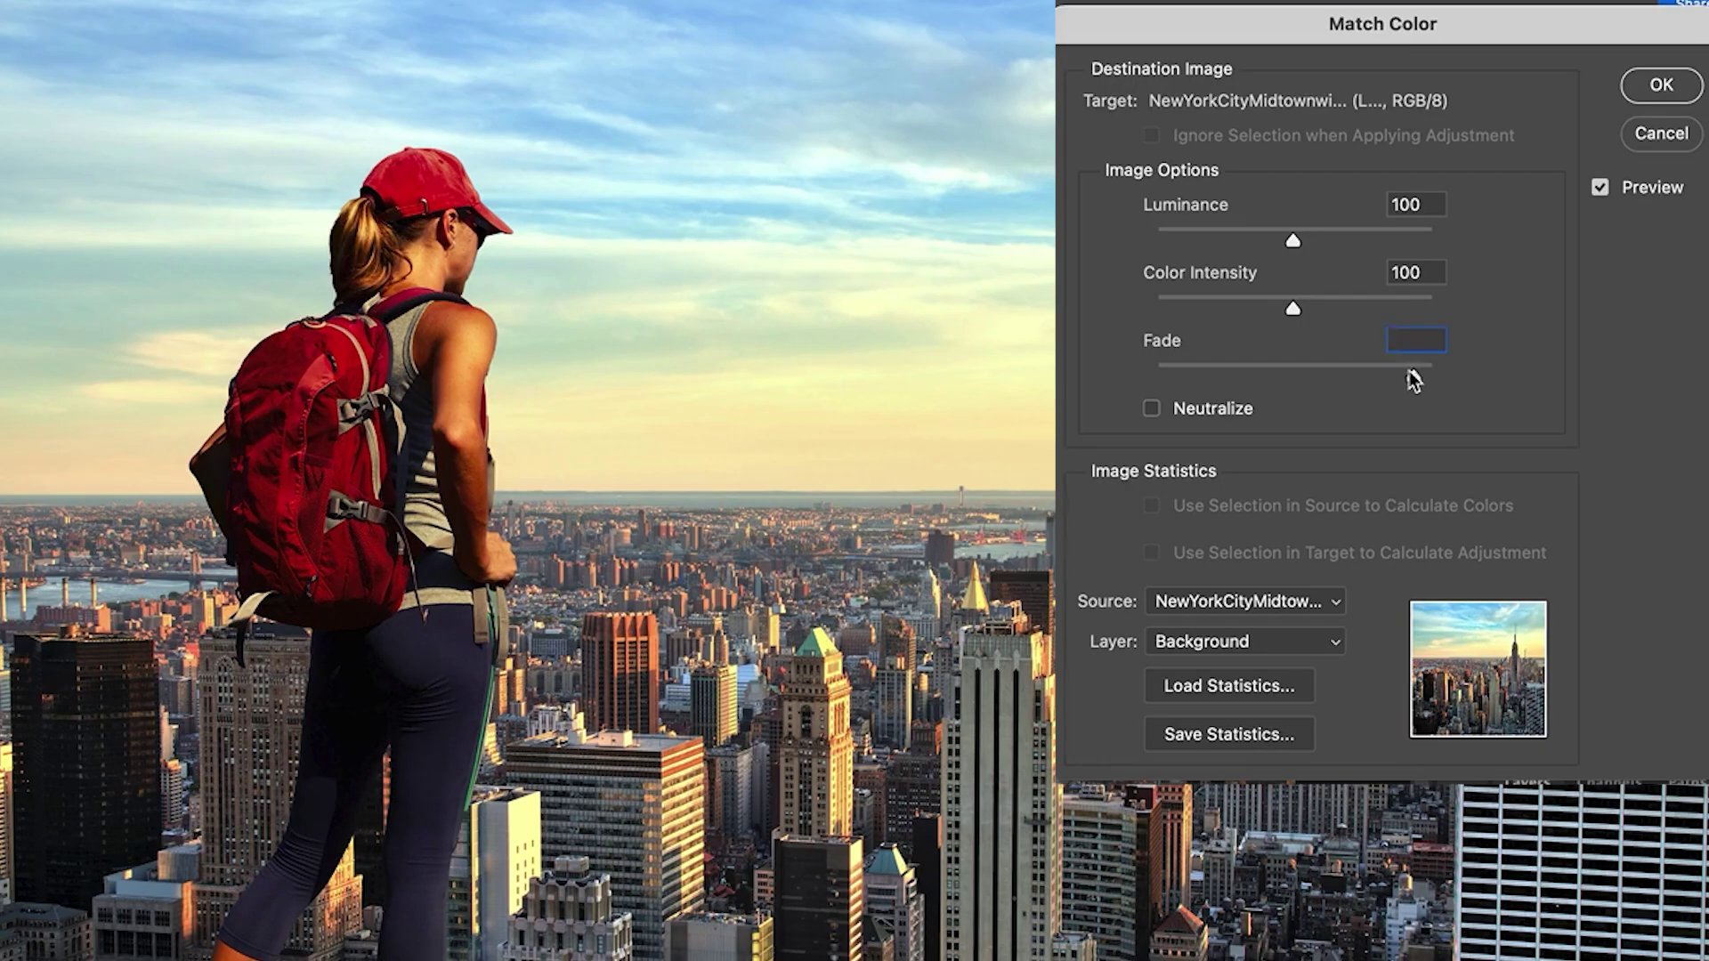
pyautogui.moveTo(1426, 371); pyautogui.dragTo(1354, 367)
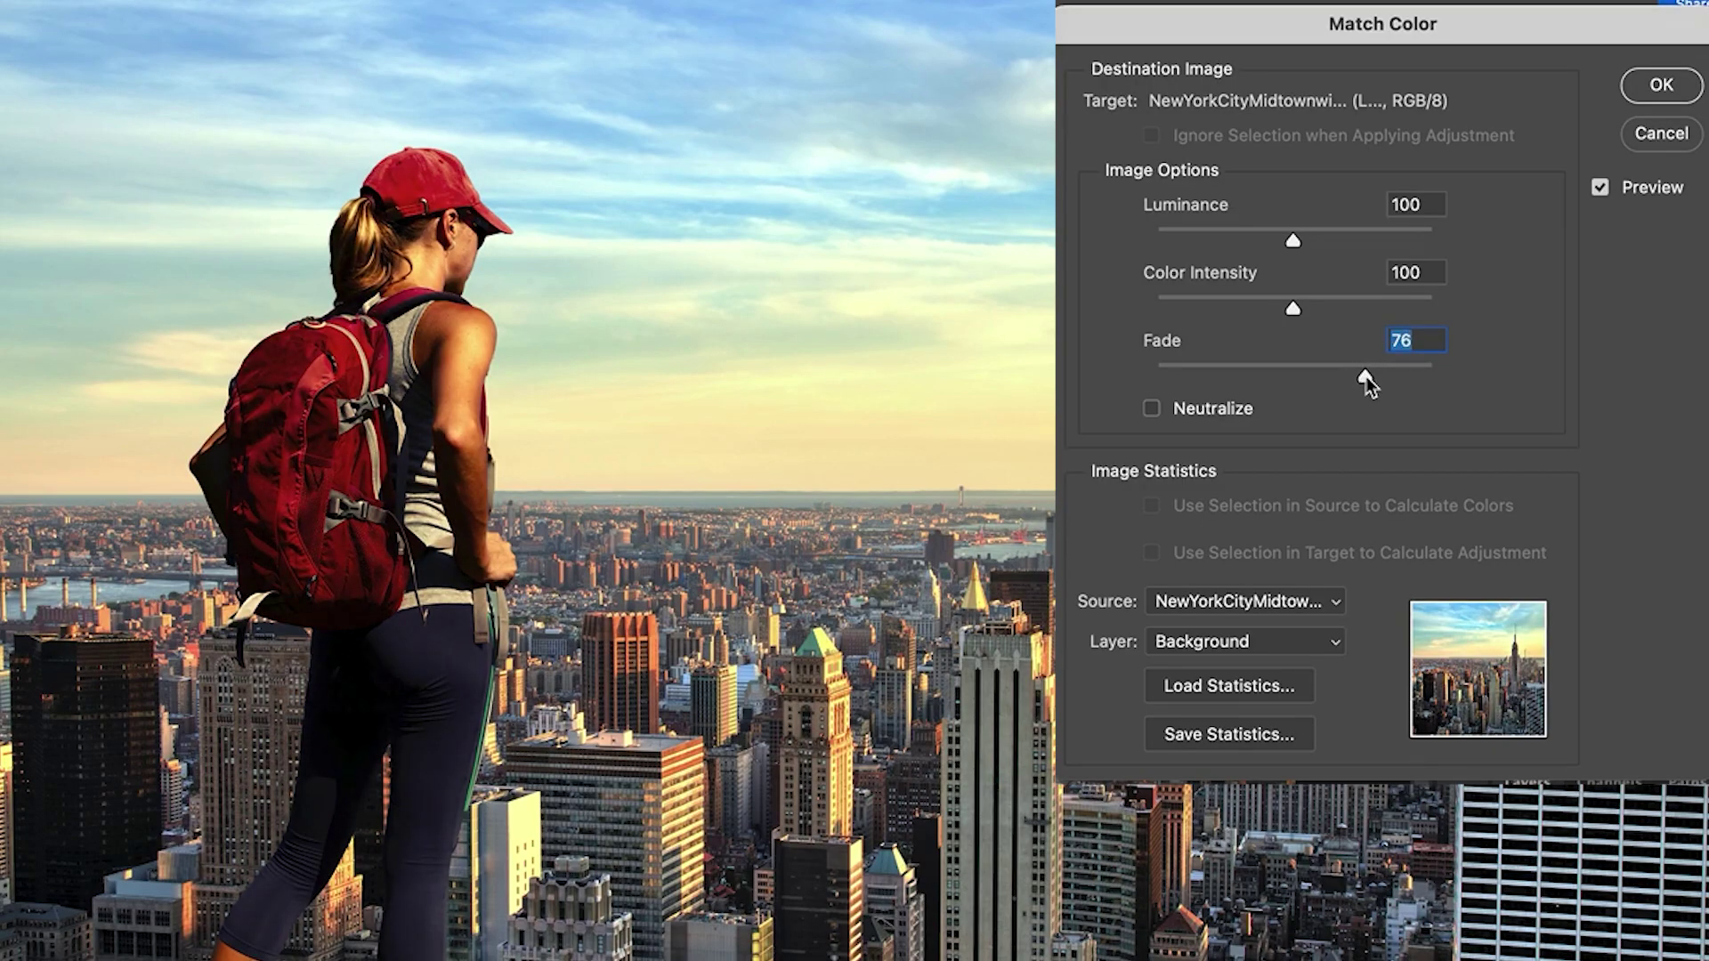
pyautogui.moveTo(1365, 376); pyautogui.dragTo(1518, 381)
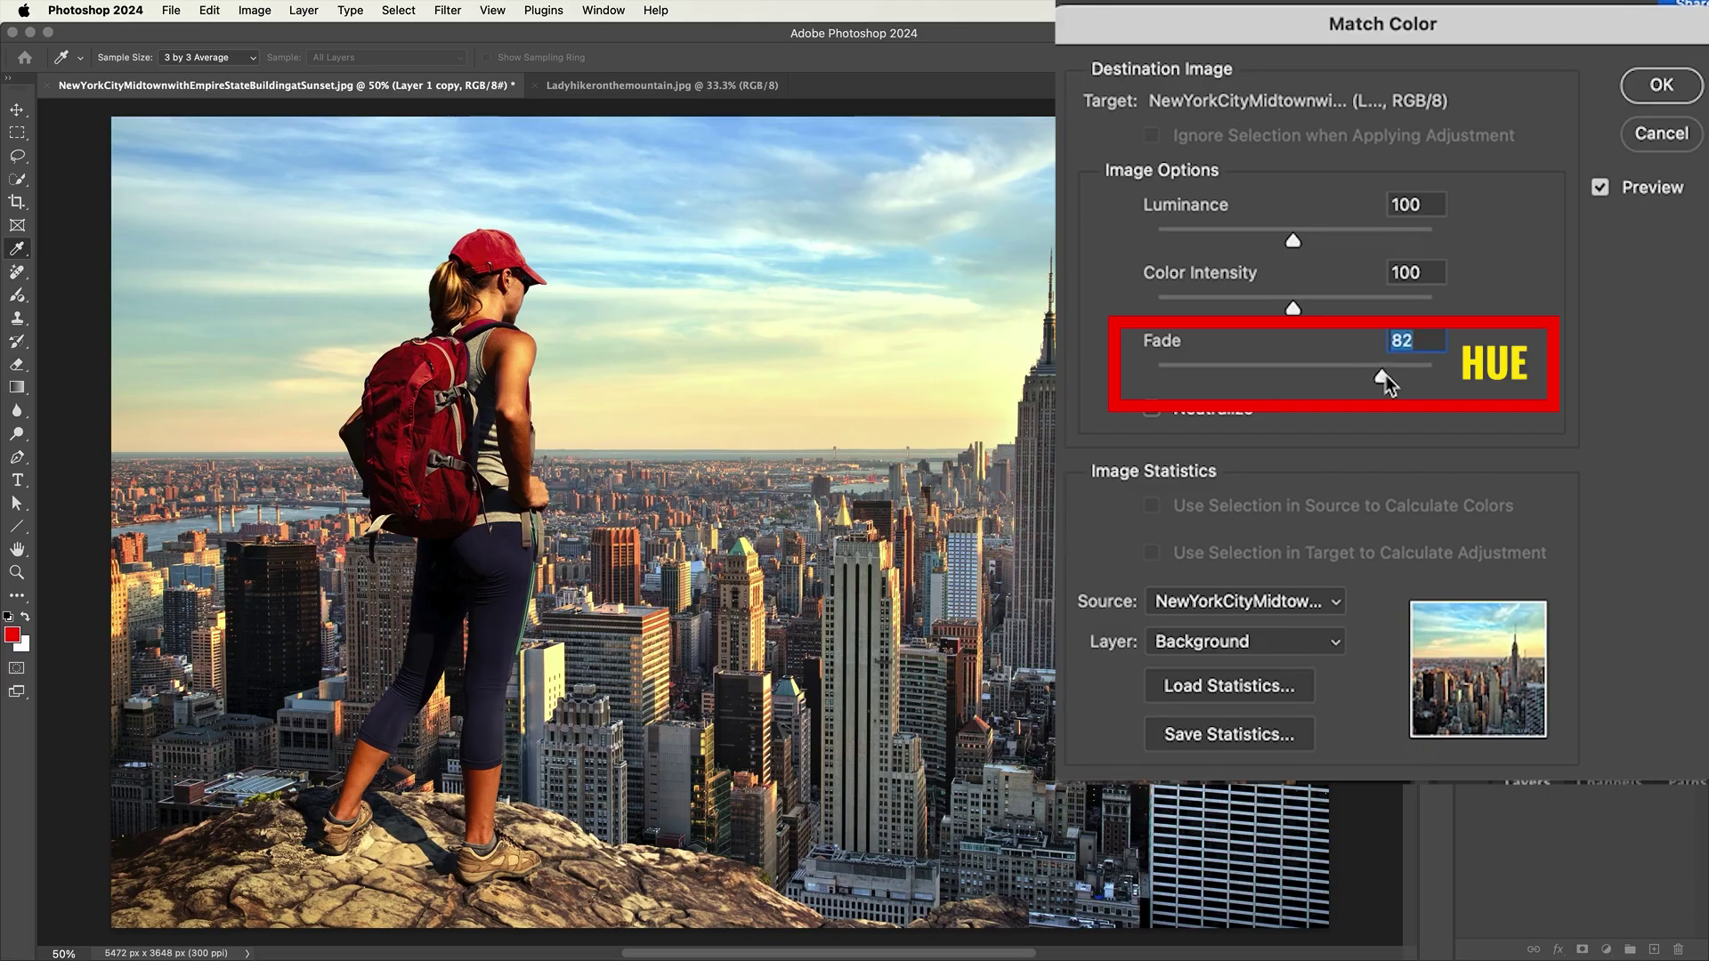
pyautogui.moveTo(1386, 372); pyautogui.dragTo(1384, 374)
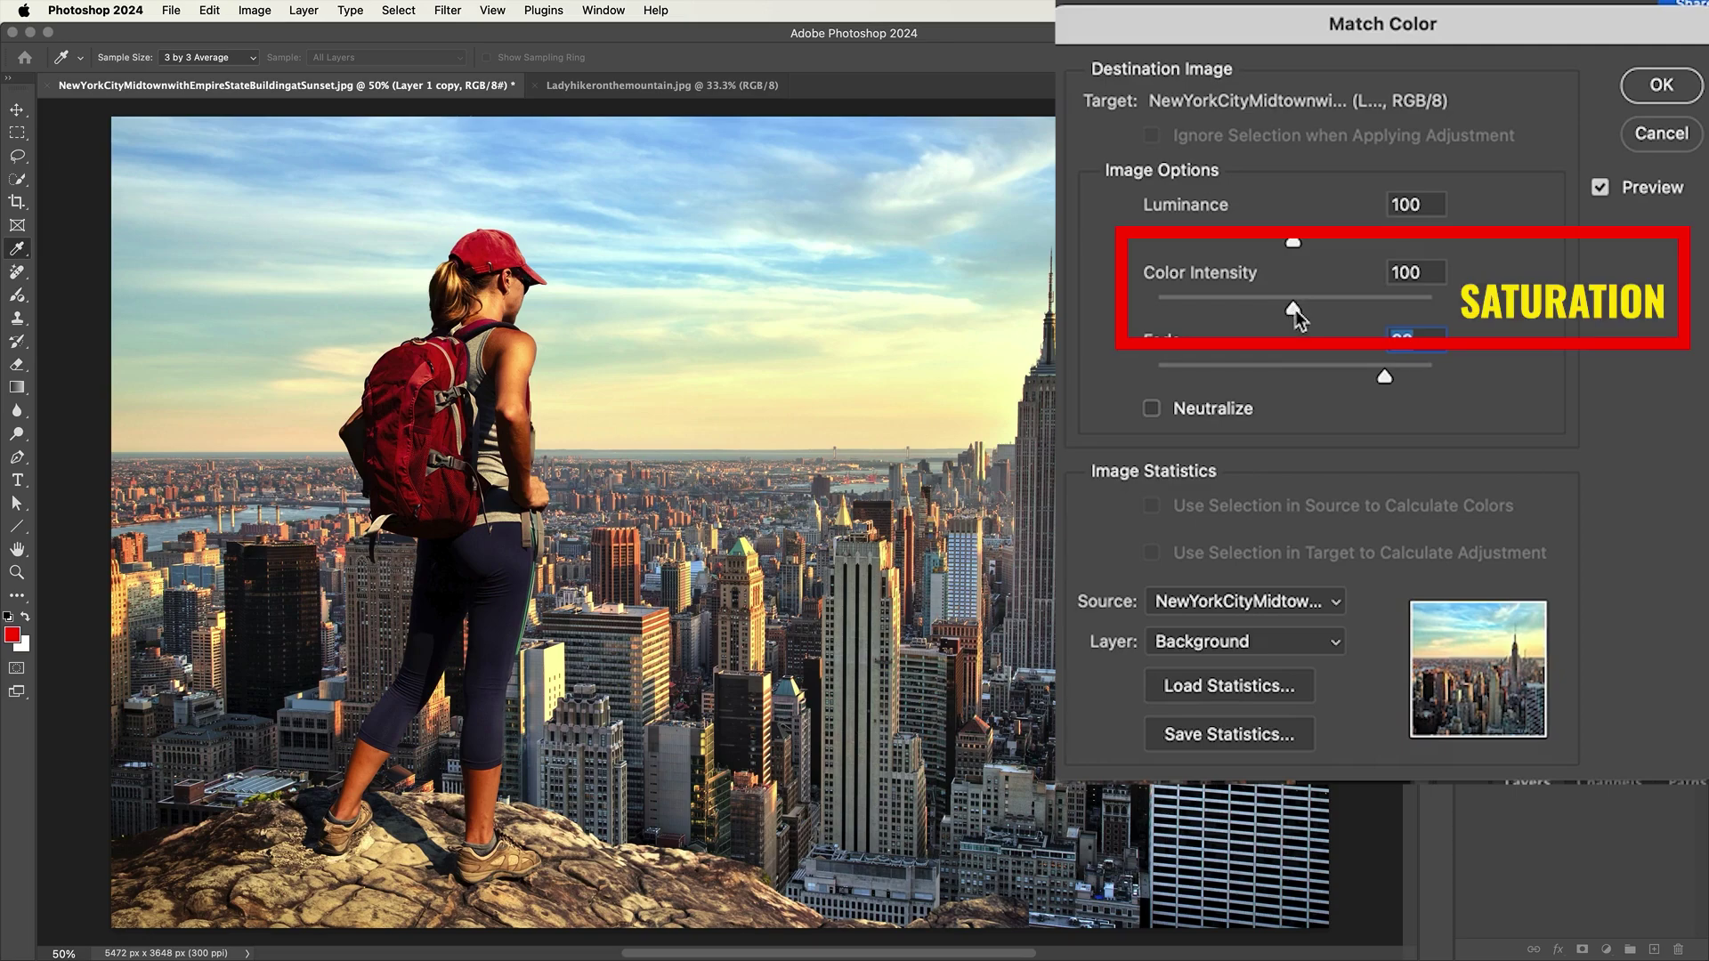
# Step: Test Color Intensity extremes at 190 and 1, and darken Luminance to 64
pyautogui.moveTo(1295, 309); pyautogui.dragTo(1419, 311)
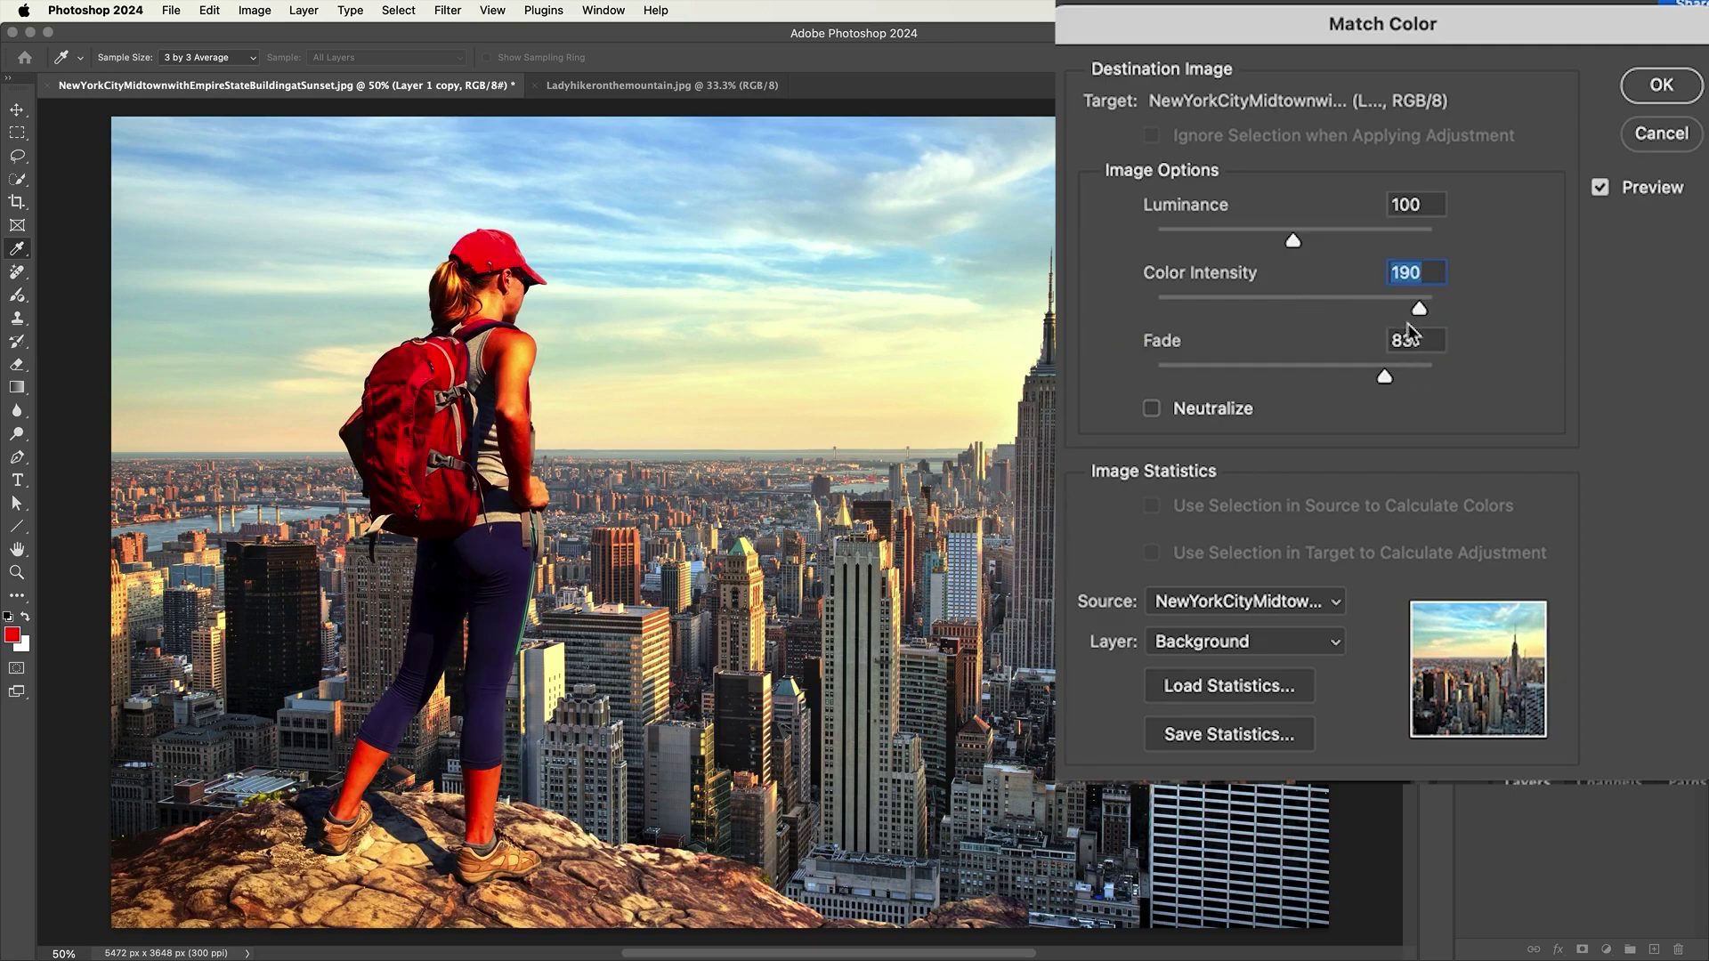
pyautogui.moveTo(1421, 312); pyautogui.dragTo(1289, 302)
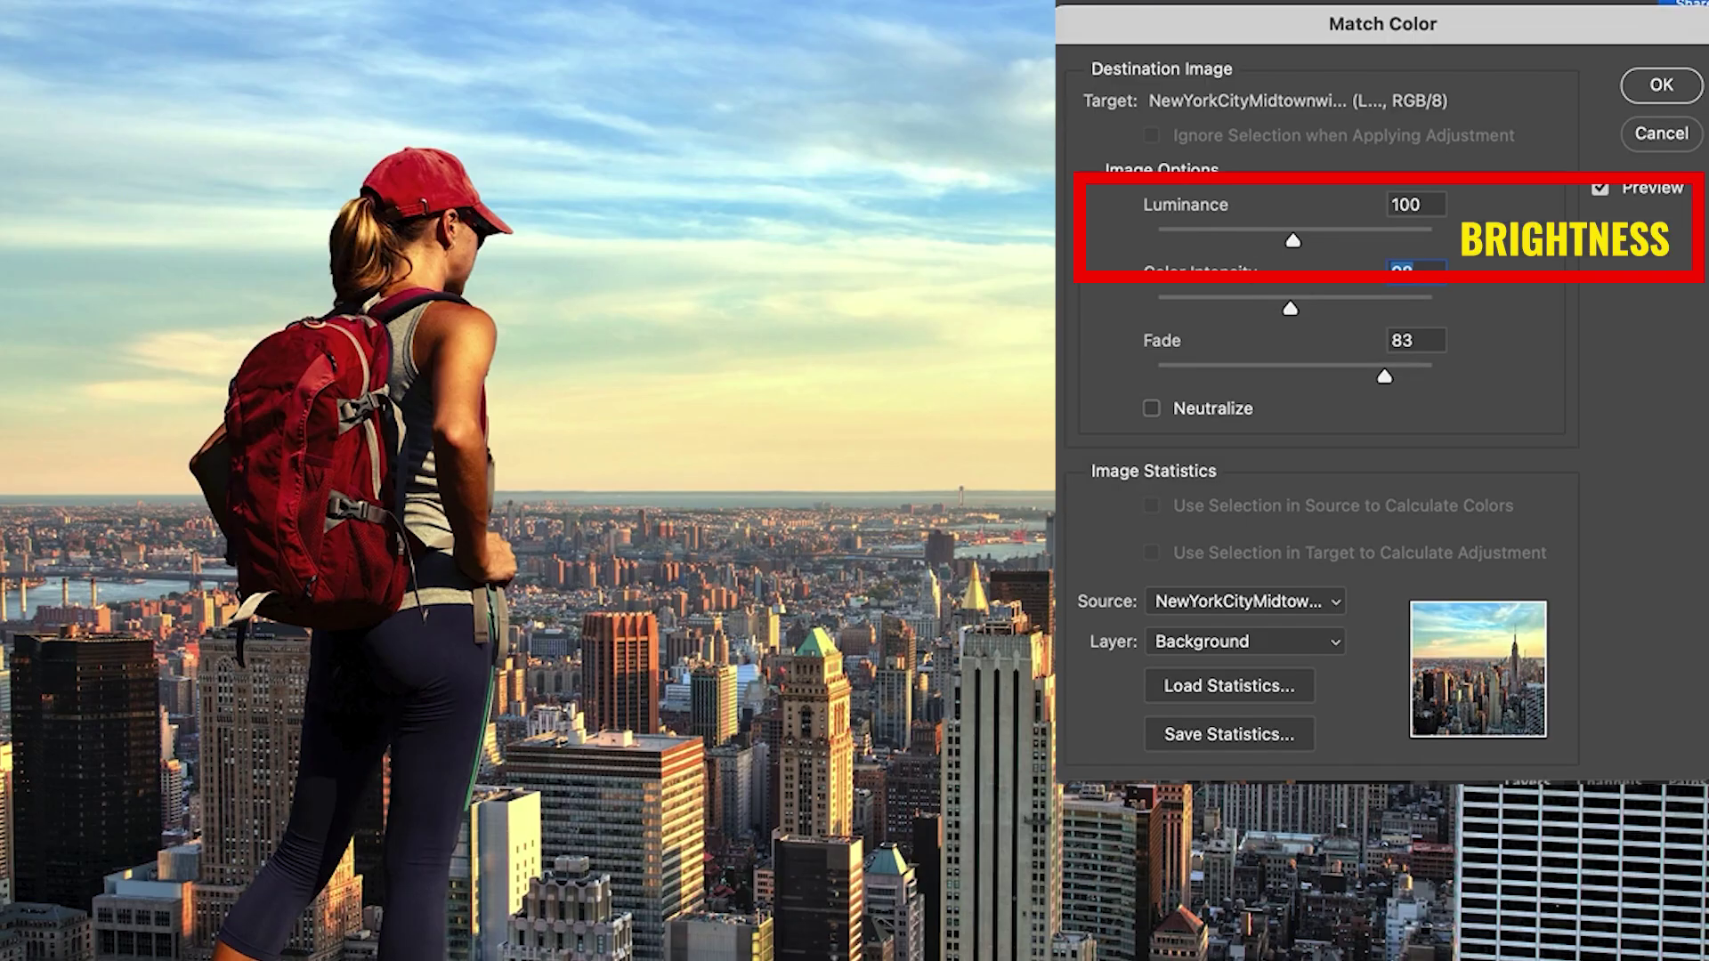
pyautogui.moveTo(1290, 240); pyautogui.dragTo(1243, 240)
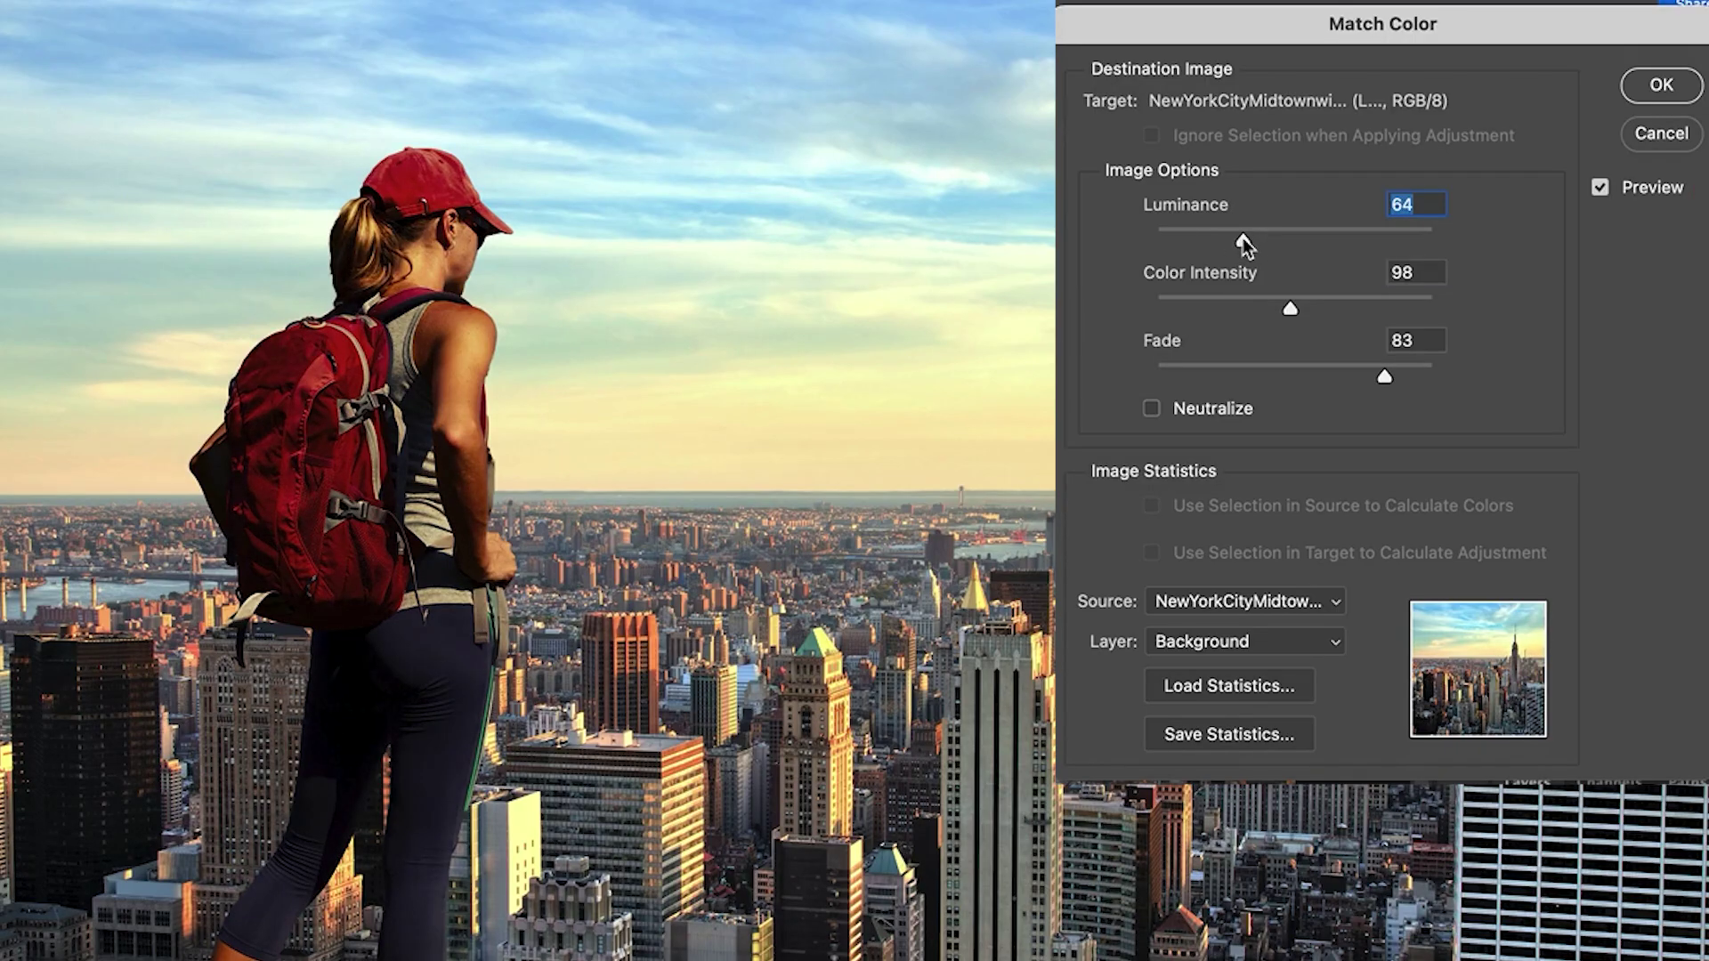
# Step: Brighten the Match Color Luminance from 64 to around 150, uncovering more of the composite
pyautogui.moveTo(1242, 237); pyautogui.dragTo(1344, 228)
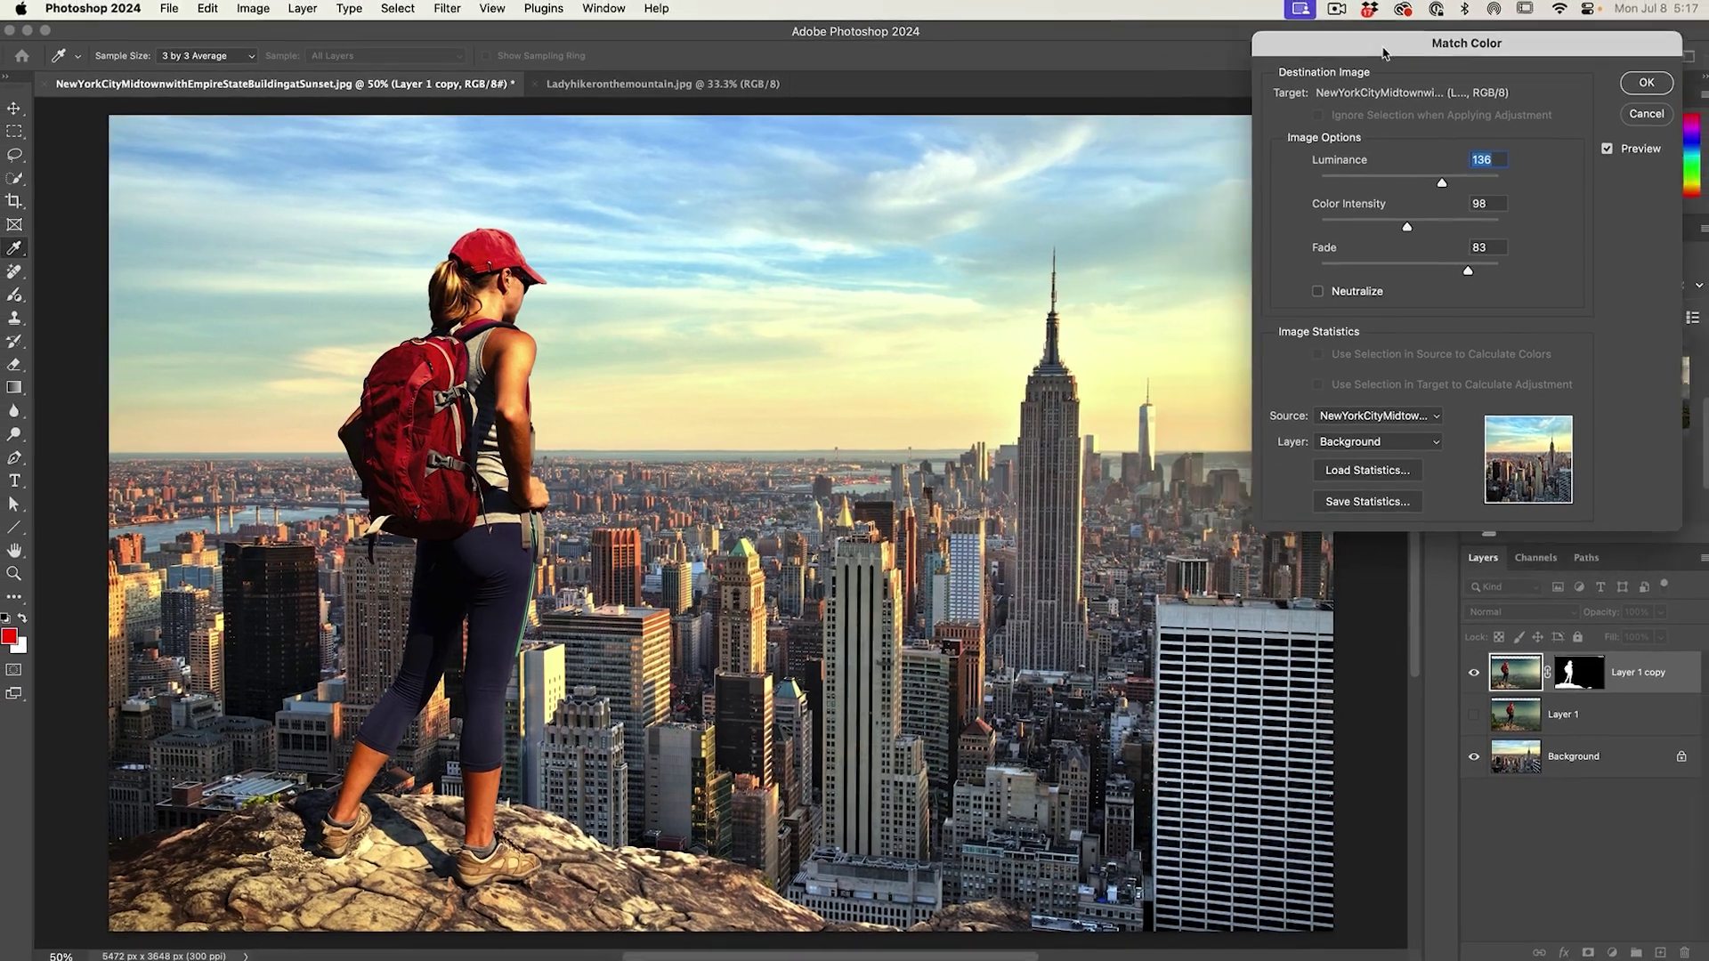
pyautogui.moveTo(1383, 53); pyautogui.dragTo(1403, 46)
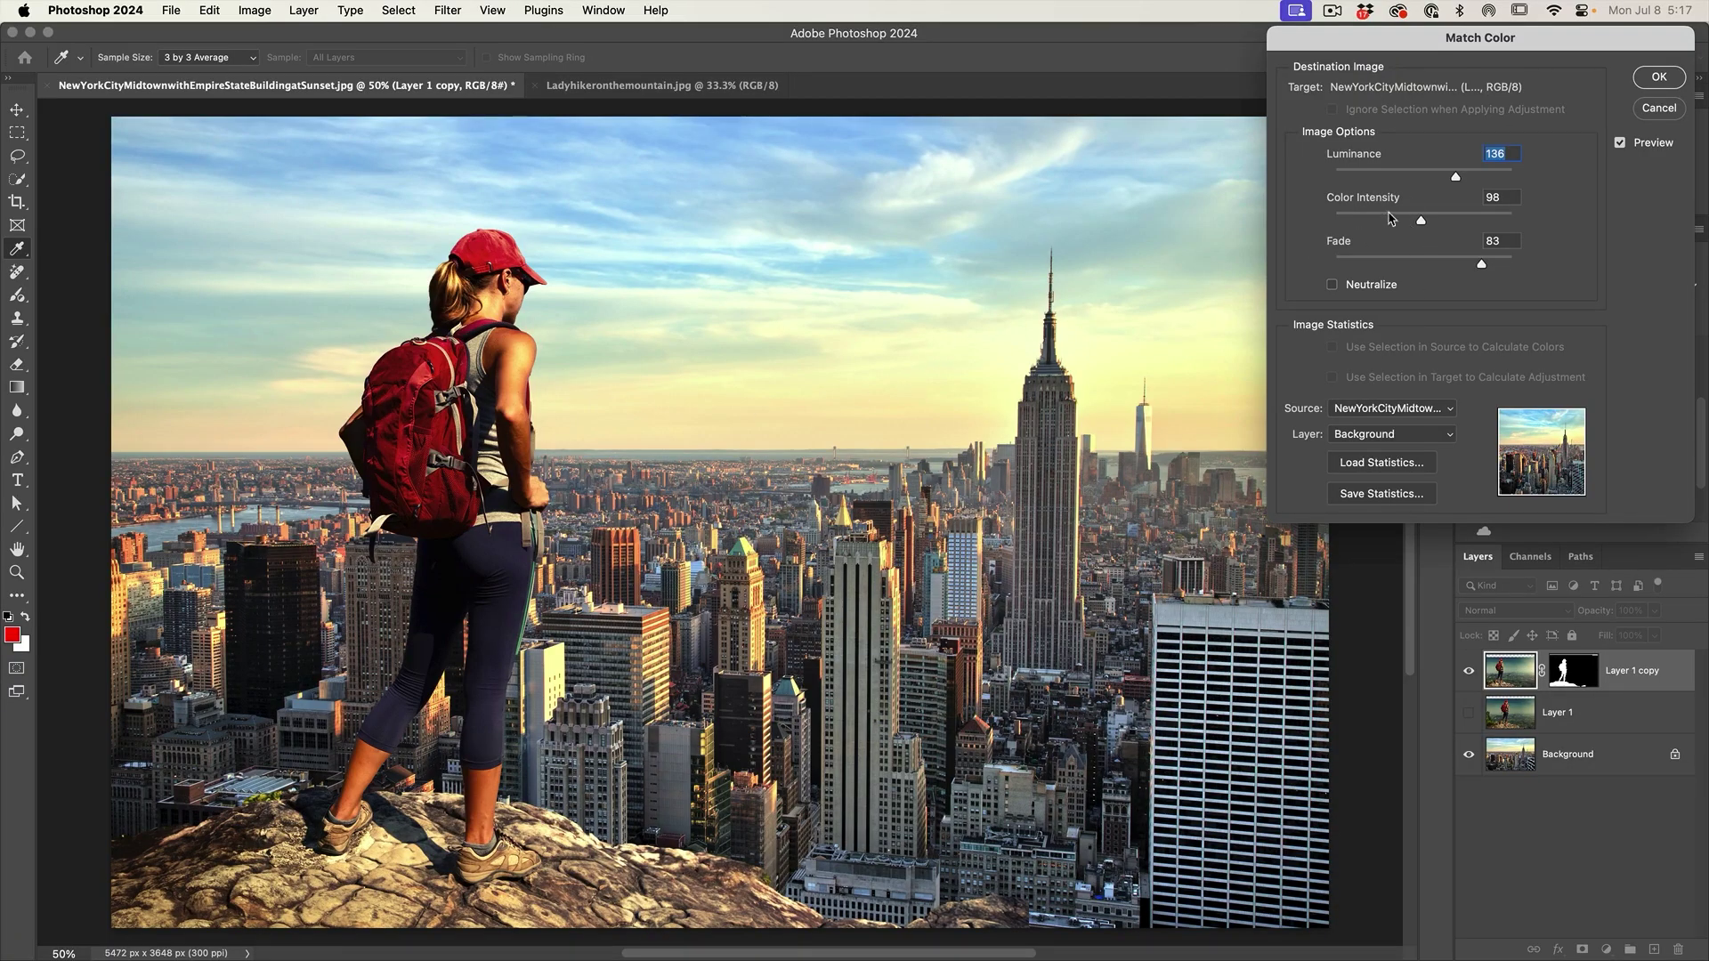
pyautogui.moveTo(1455, 180); pyautogui.dragTo(1438, 179)
pyautogui.moveTo(1450, 179); pyautogui.dragTo(1458, 179)
pyautogui.moveTo(1454, 178); pyautogui.dragTo(1471, 178)
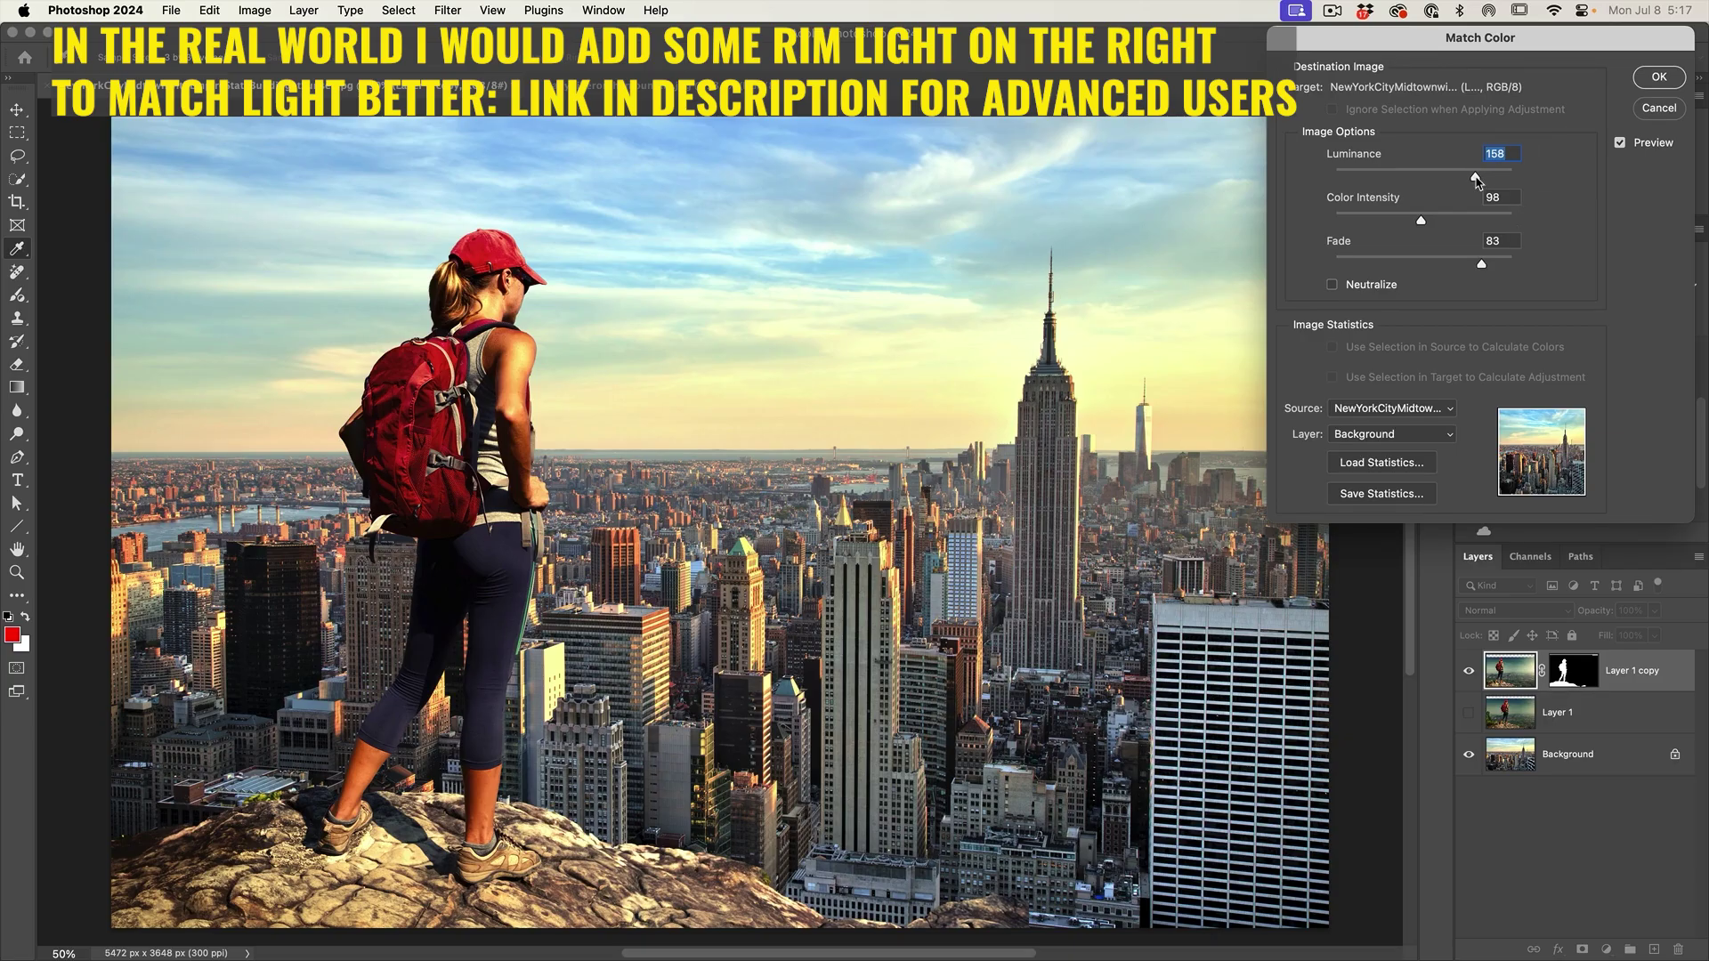
pyautogui.moveTo(1476, 178); pyautogui.dragTo(1469, 178)
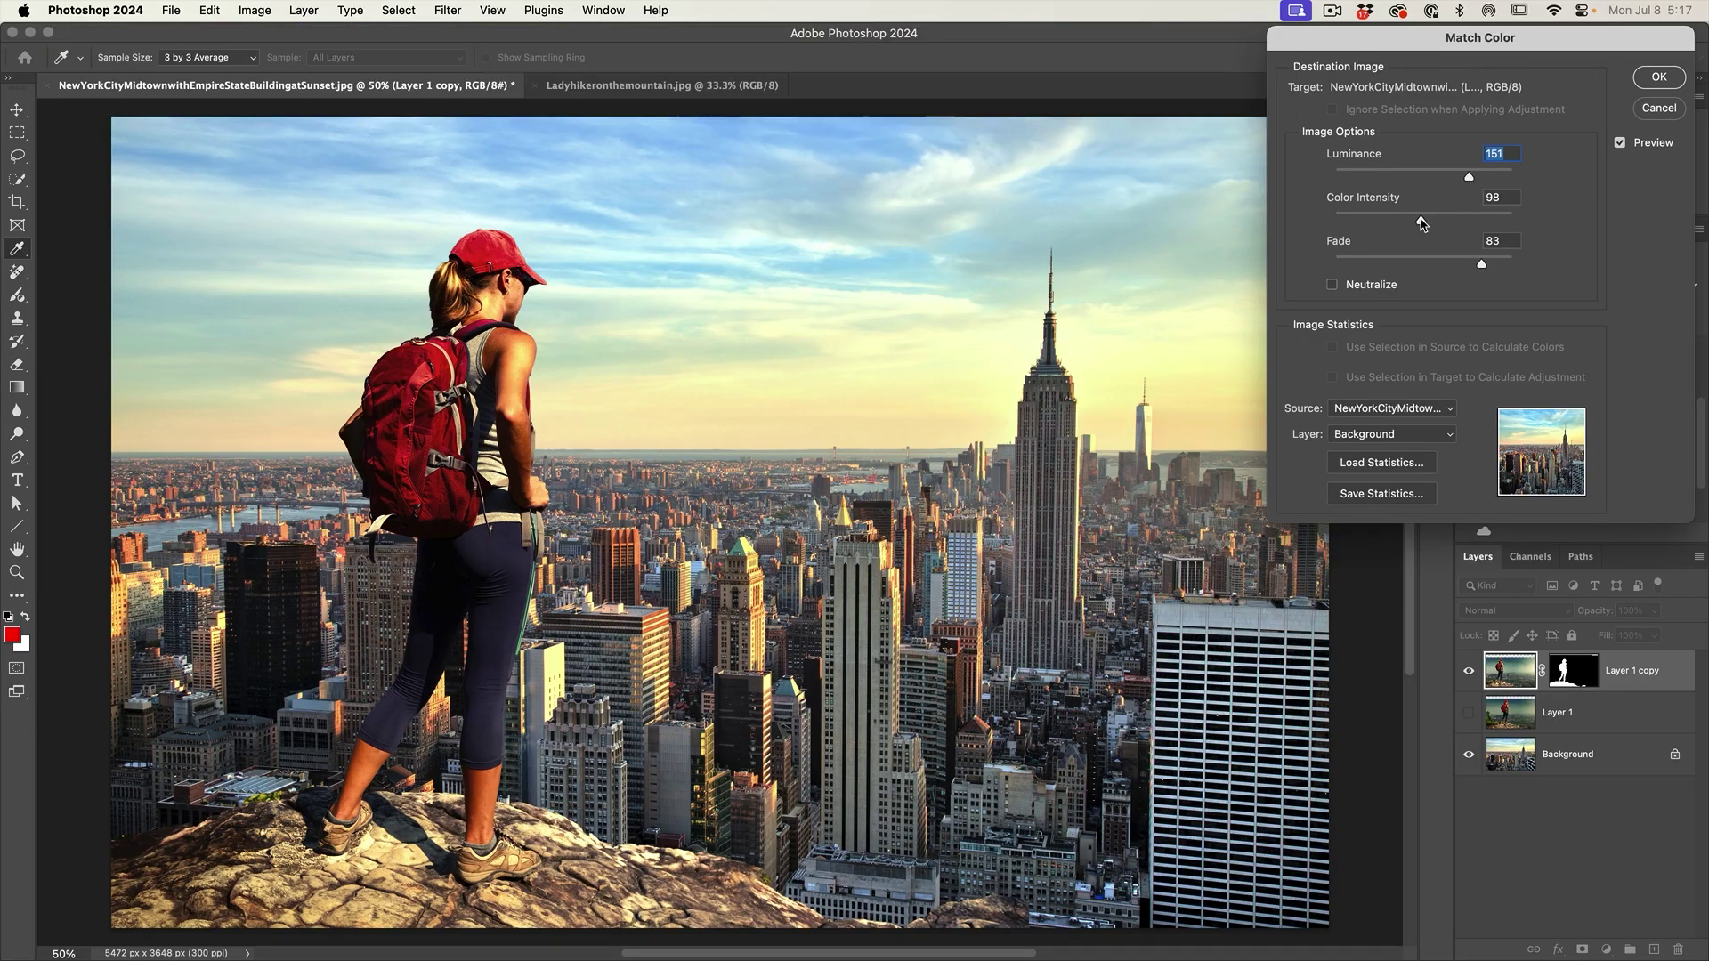
# Step: Set Color Intensity to 95, adjust Fade, compare before/after, and apply the color match
pyautogui.click(1420, 222)
pyautogui.moveTo(1484, 270); pyautogui.dragTo(1491, 269)
pyautogui.click(1619, 142)
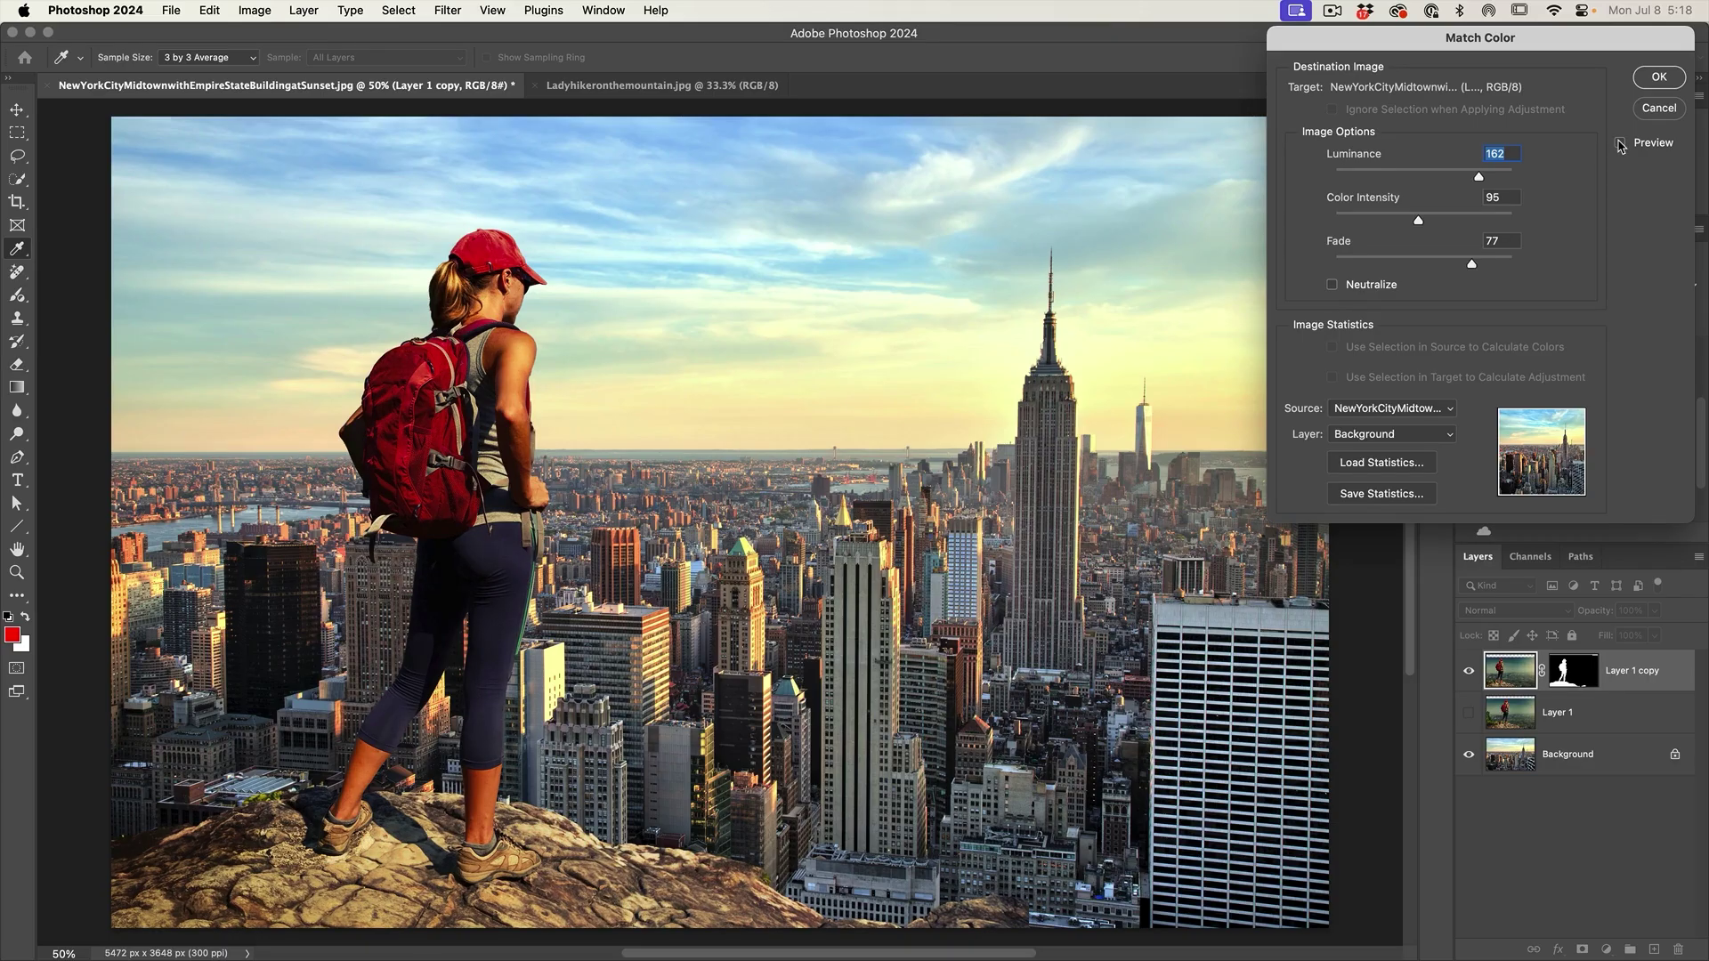
pyautogui.click(1619, 144)
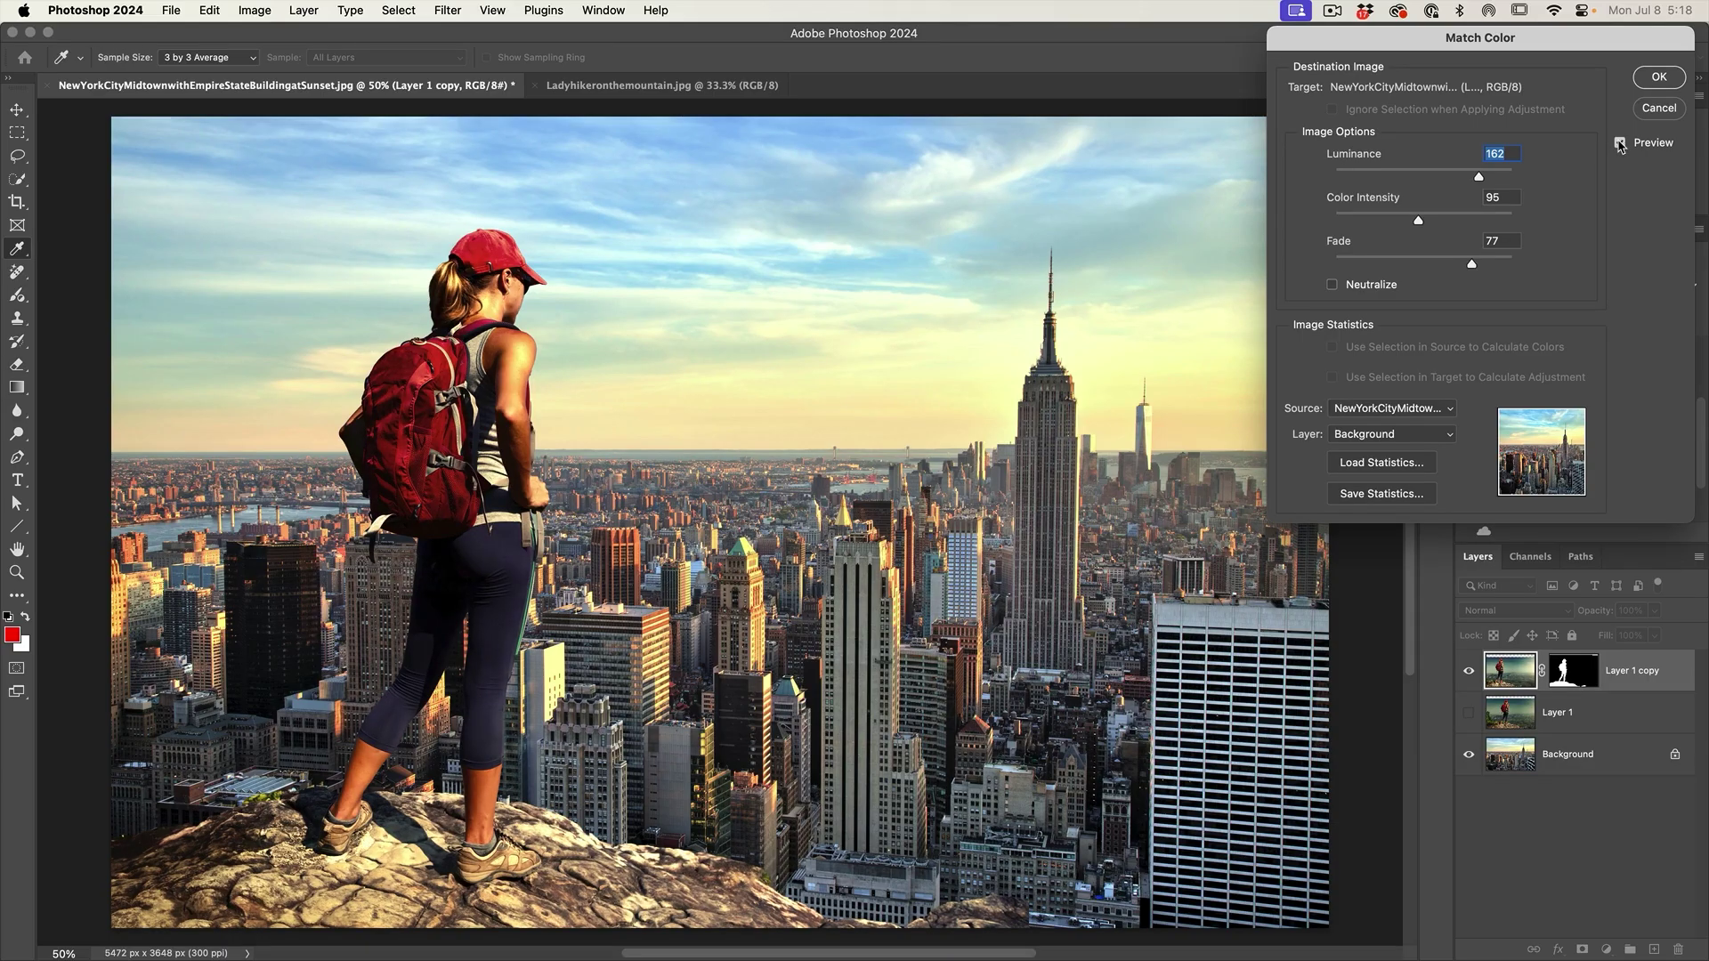
pyautogui.click(1620, 144)
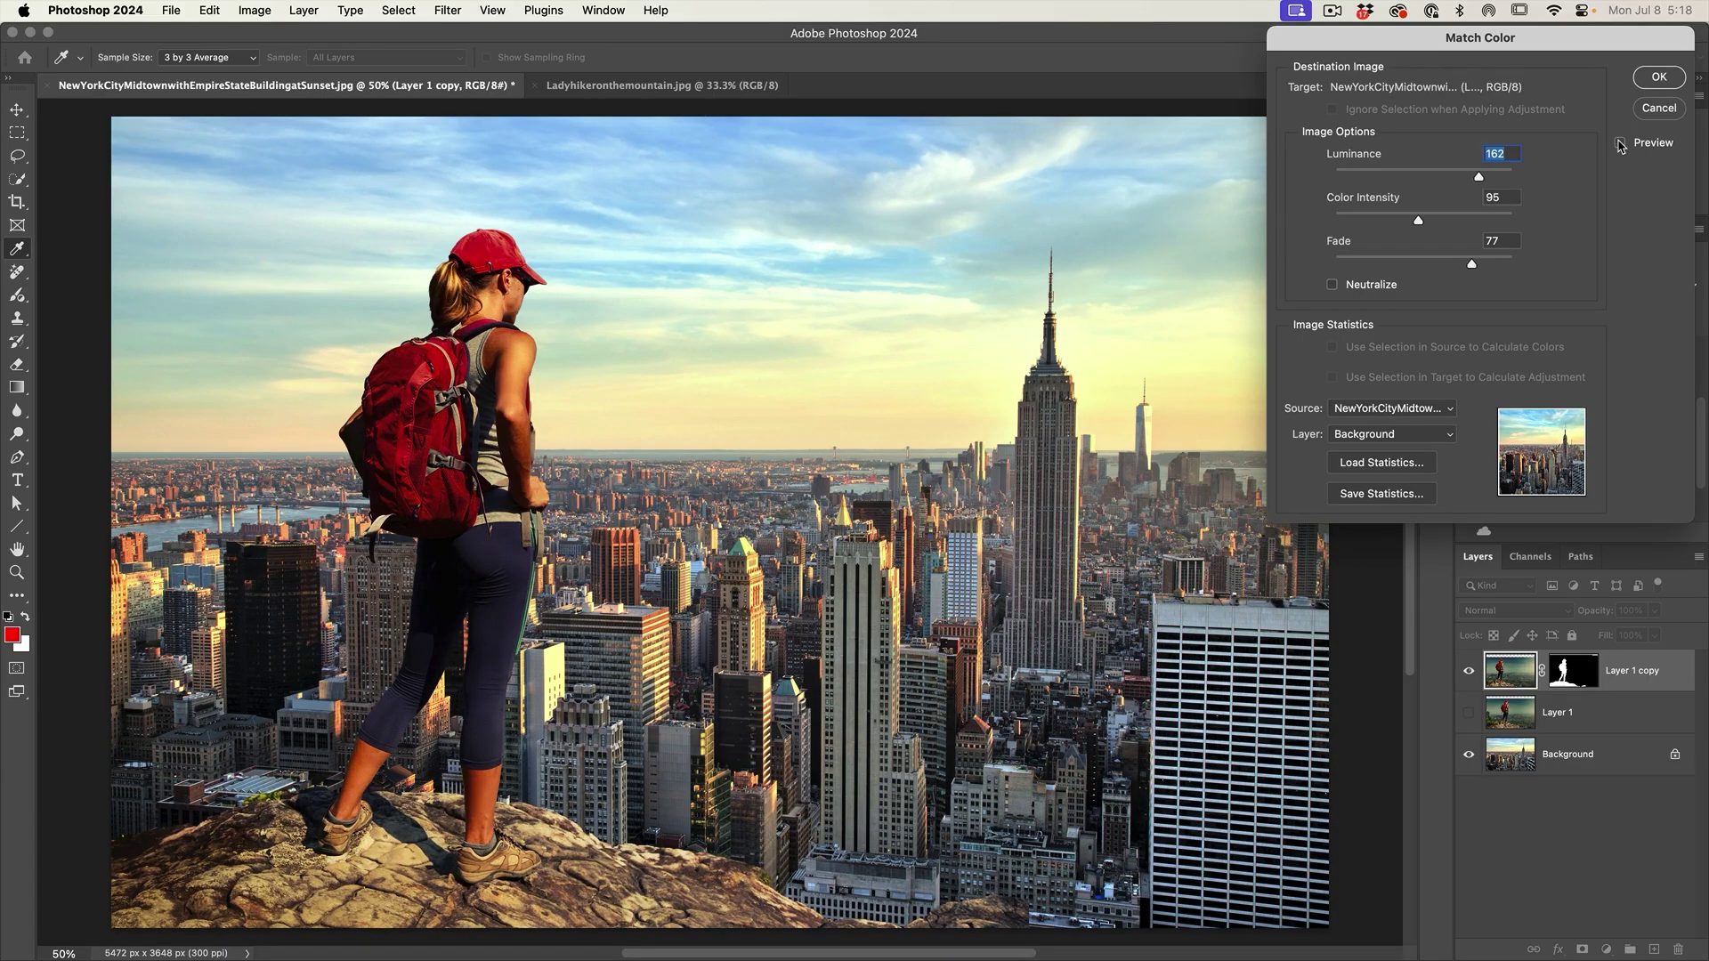
pyautogui.click(1620, 144)
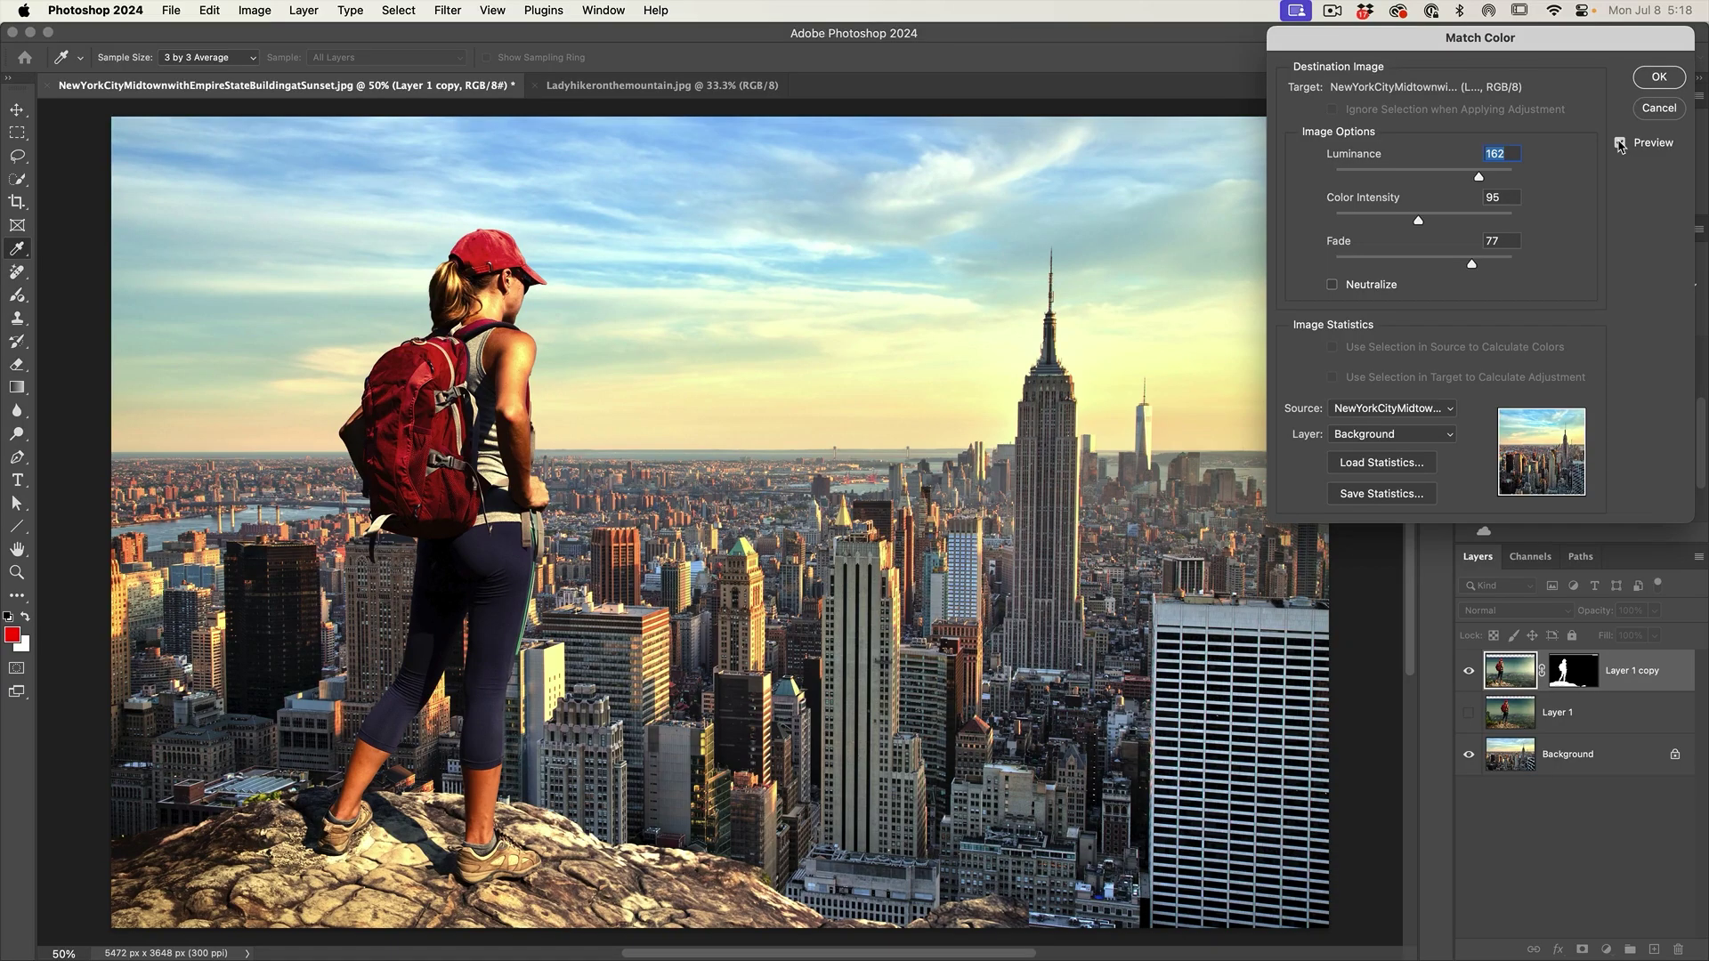
pyautogui.click(1660, 77)
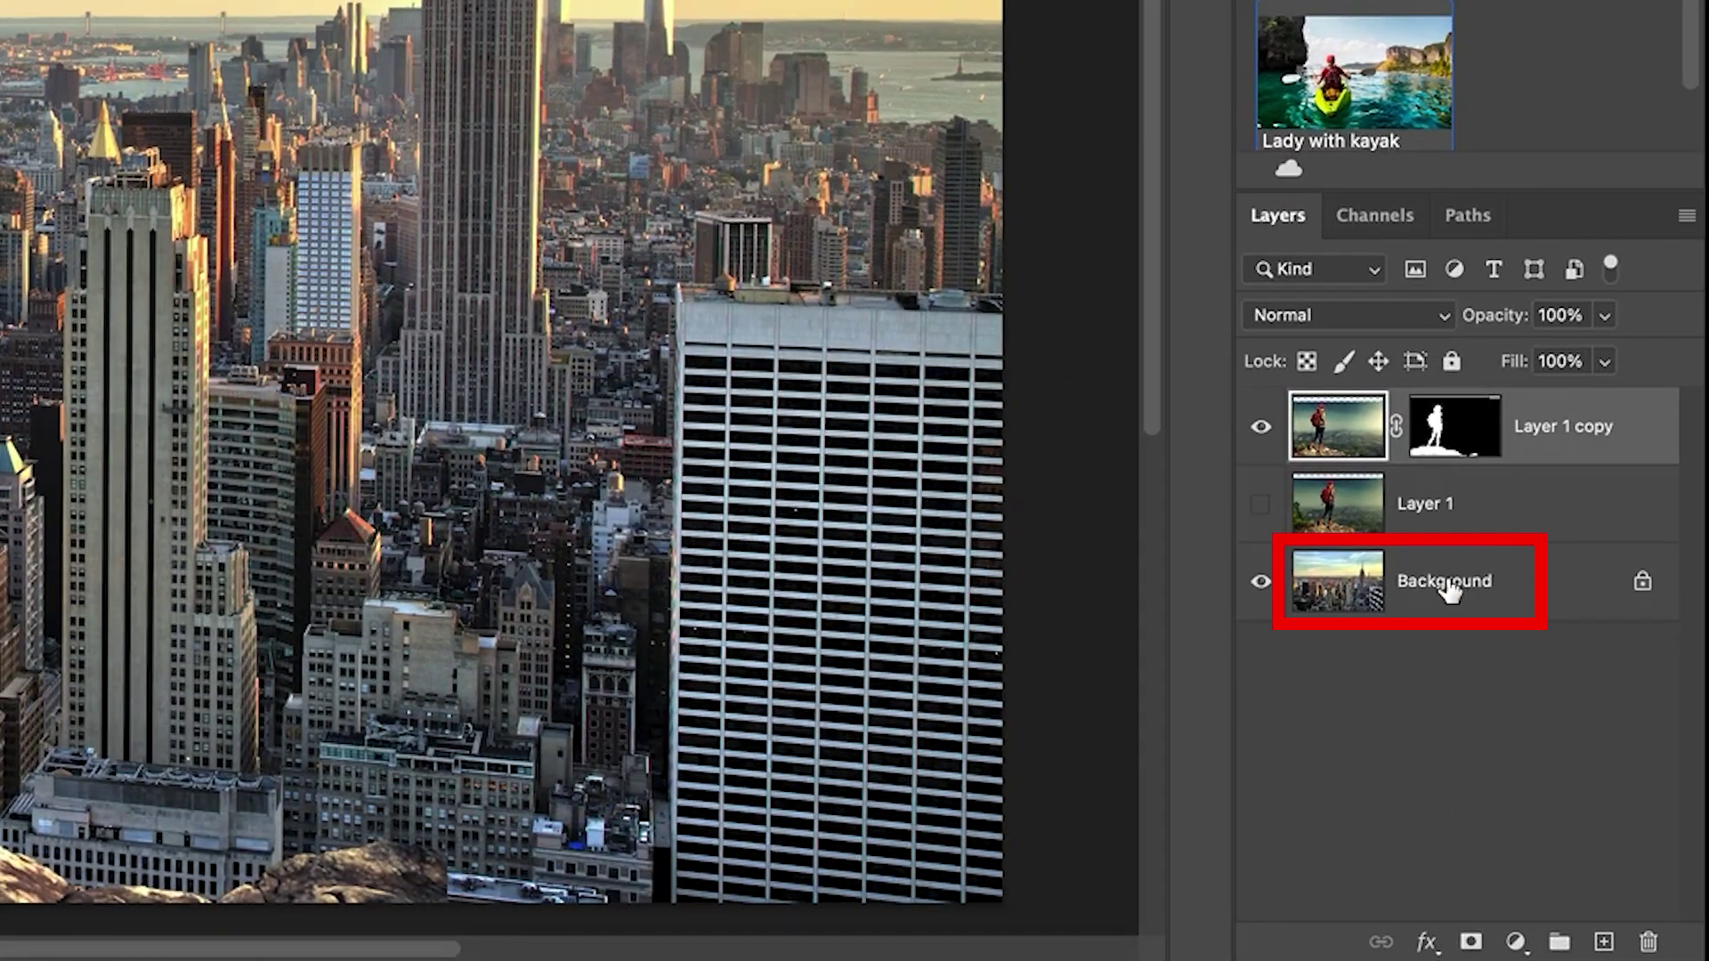
# Step: Convert the city Background layer into a smart object named Layer 0
pyautogui.click(1456, 596)
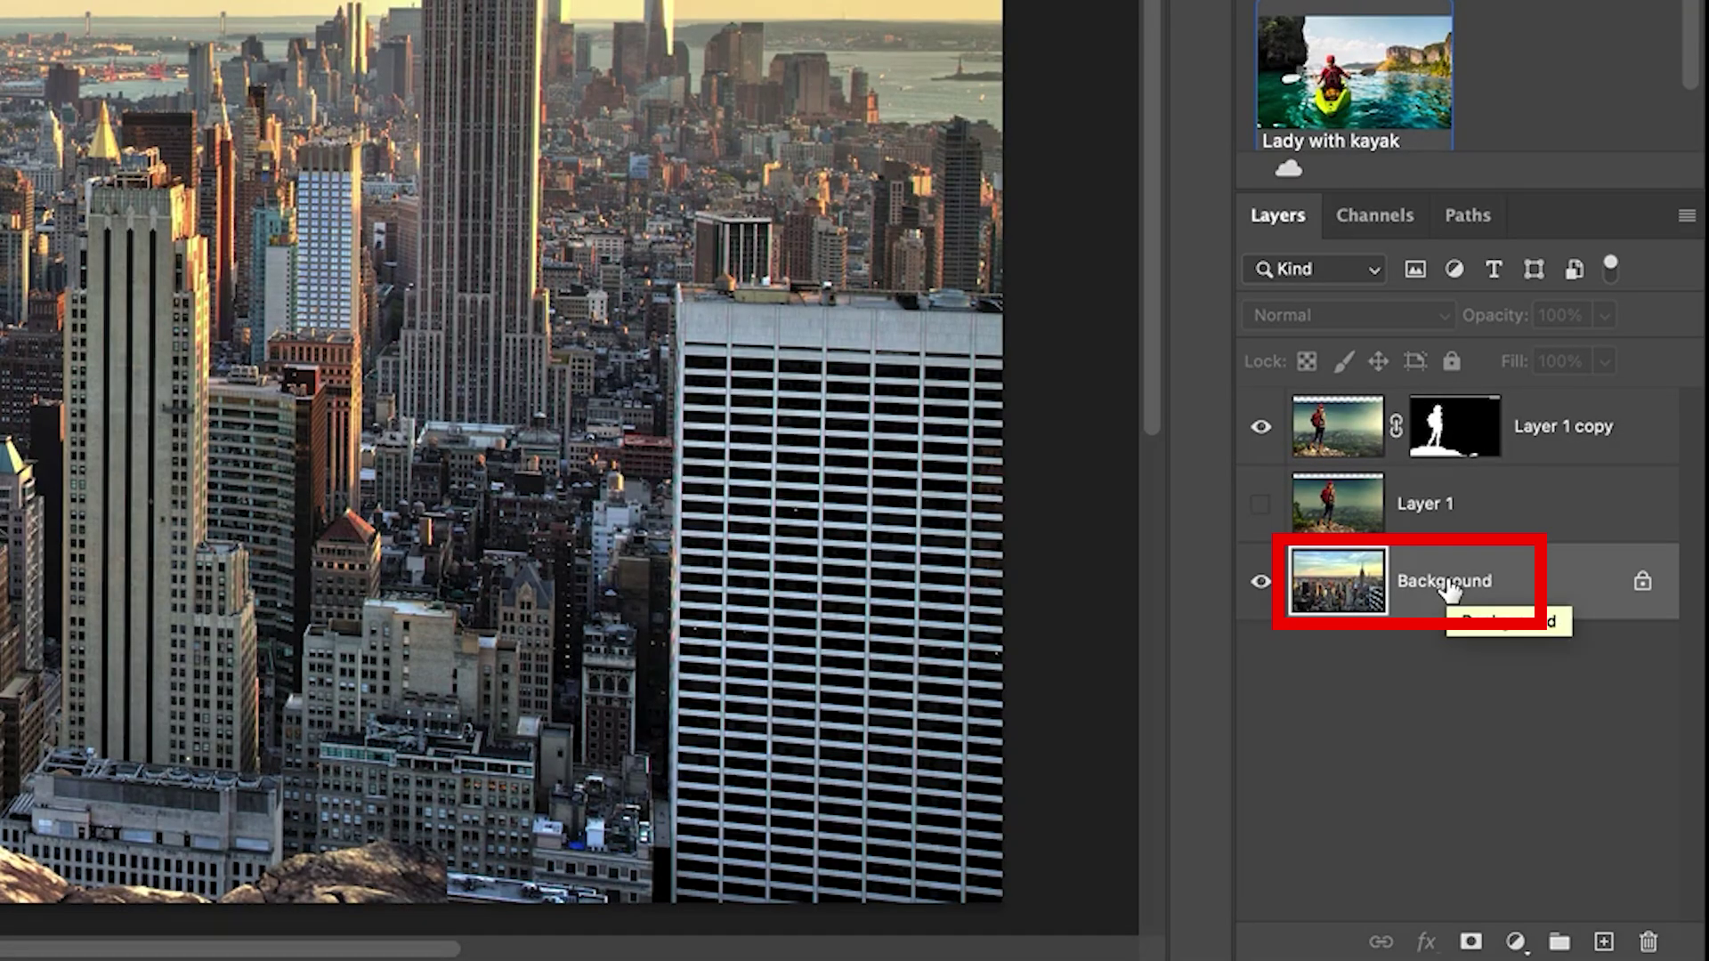
pyautogui.rightClick(1451, 589)
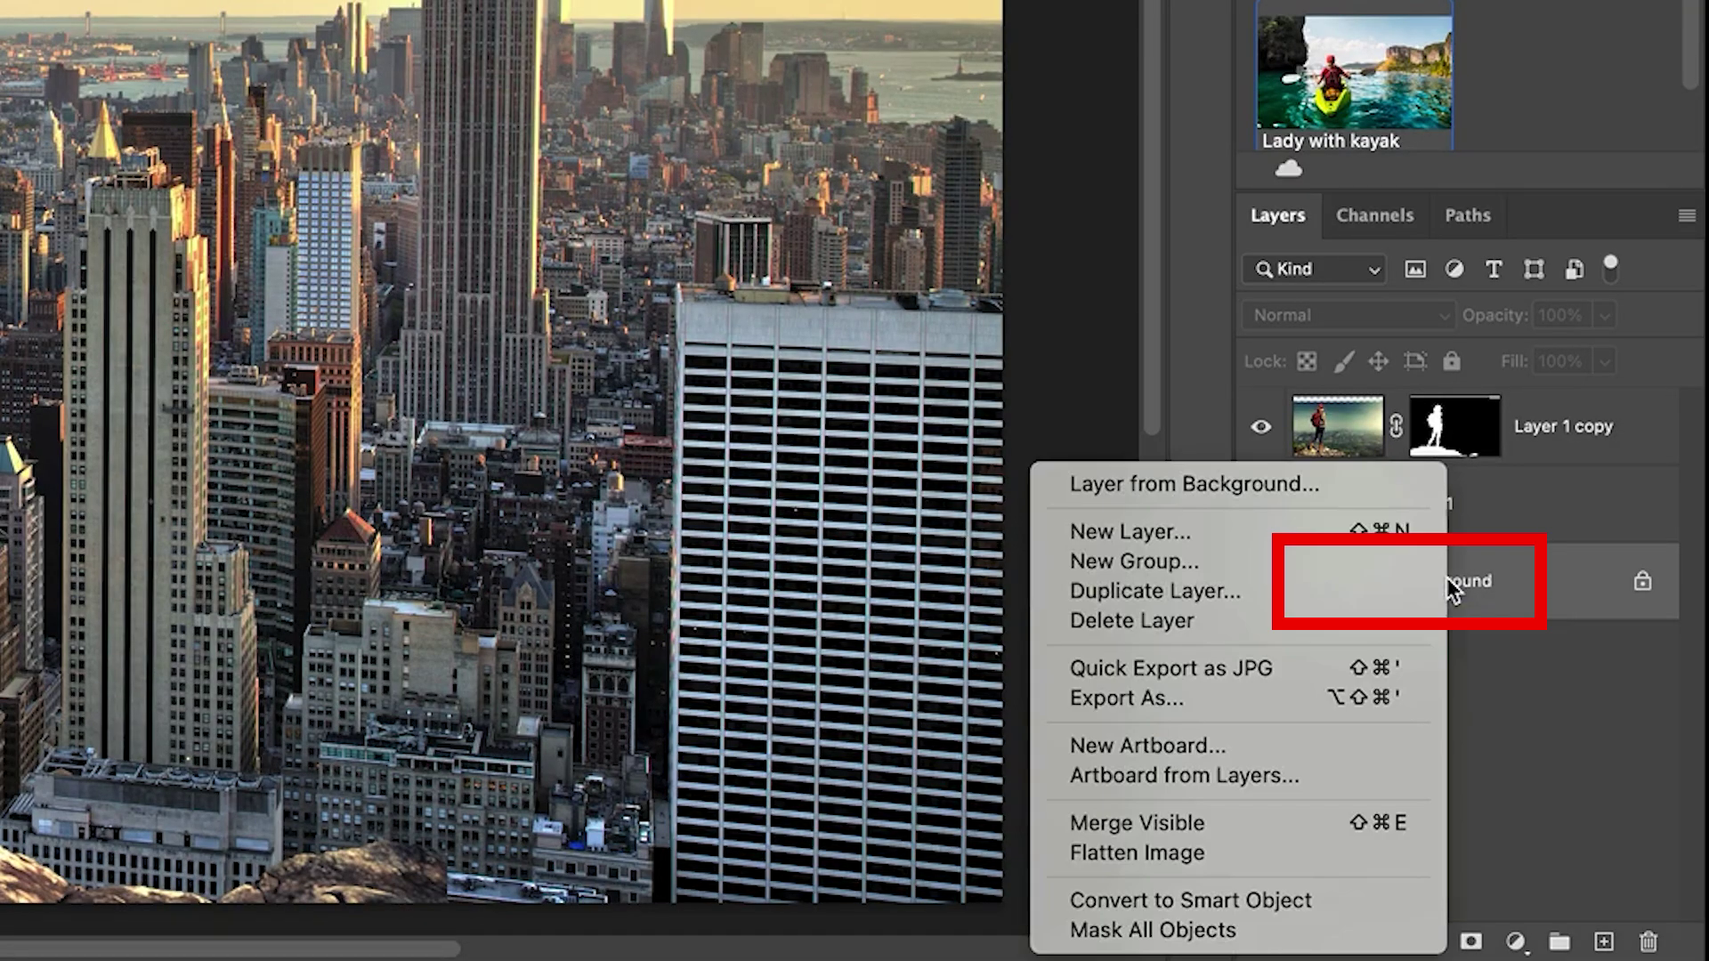
pyautogui.click(1189, 901)
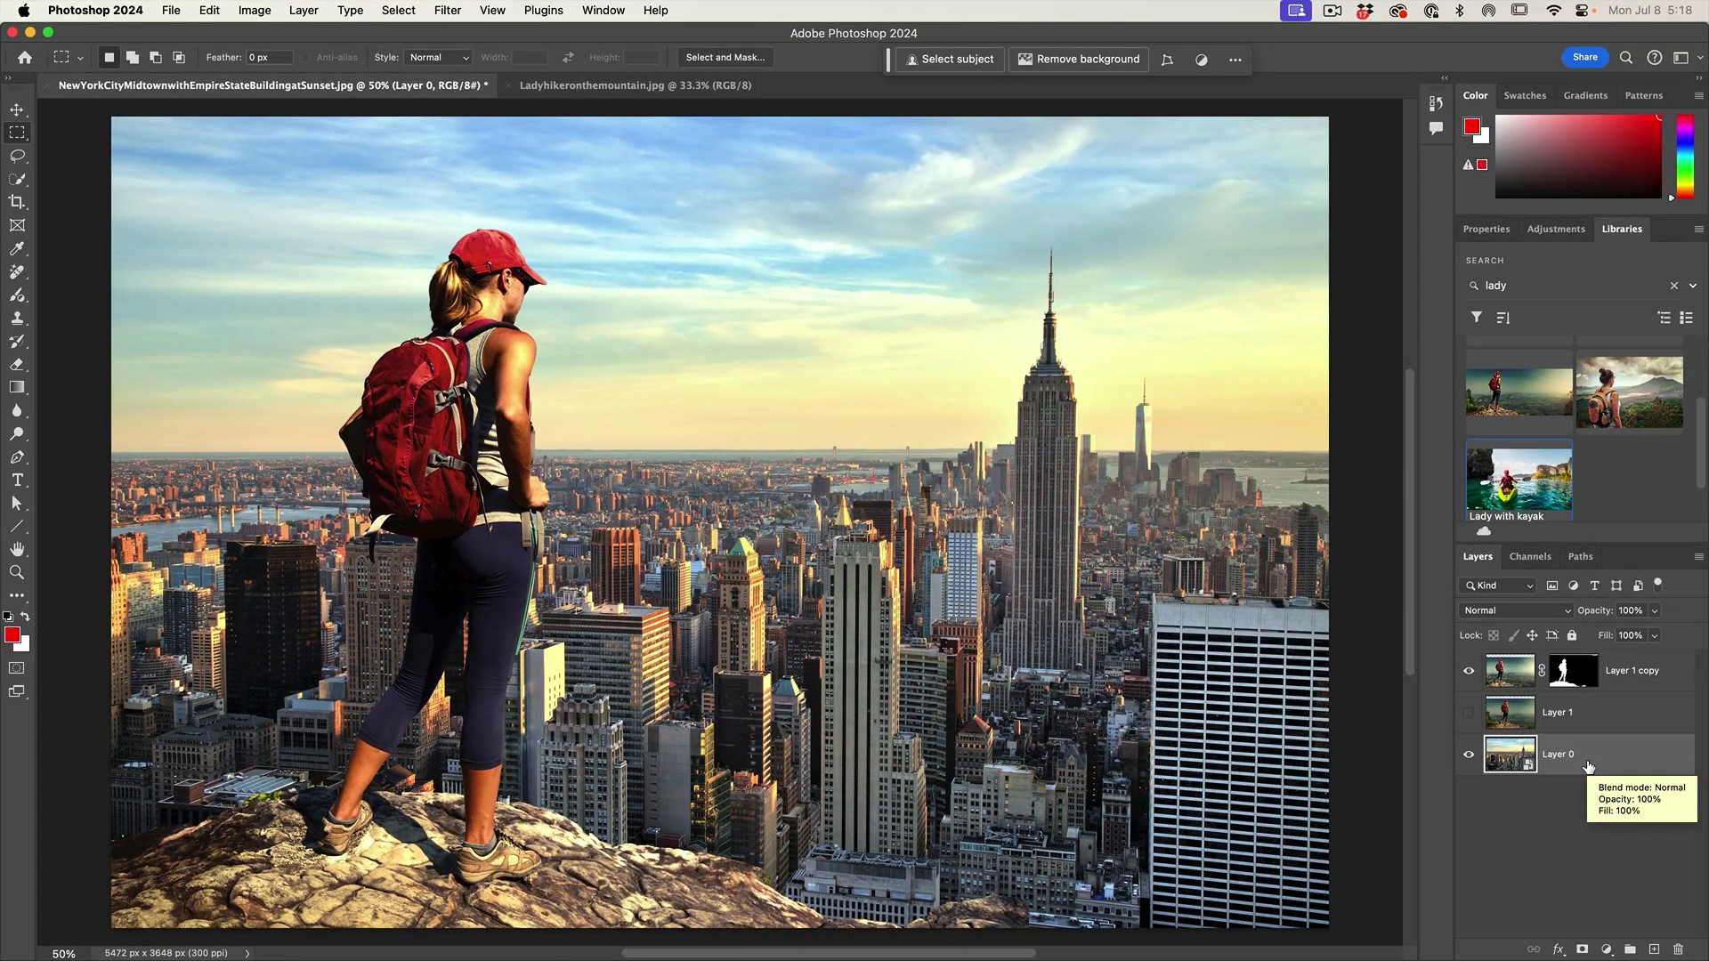
pyautogui.click(448, 10)
# Step: Apply a 4 px Field Blur to the city skyline behind the hiker
pyautogui.moveTo(578, 256)
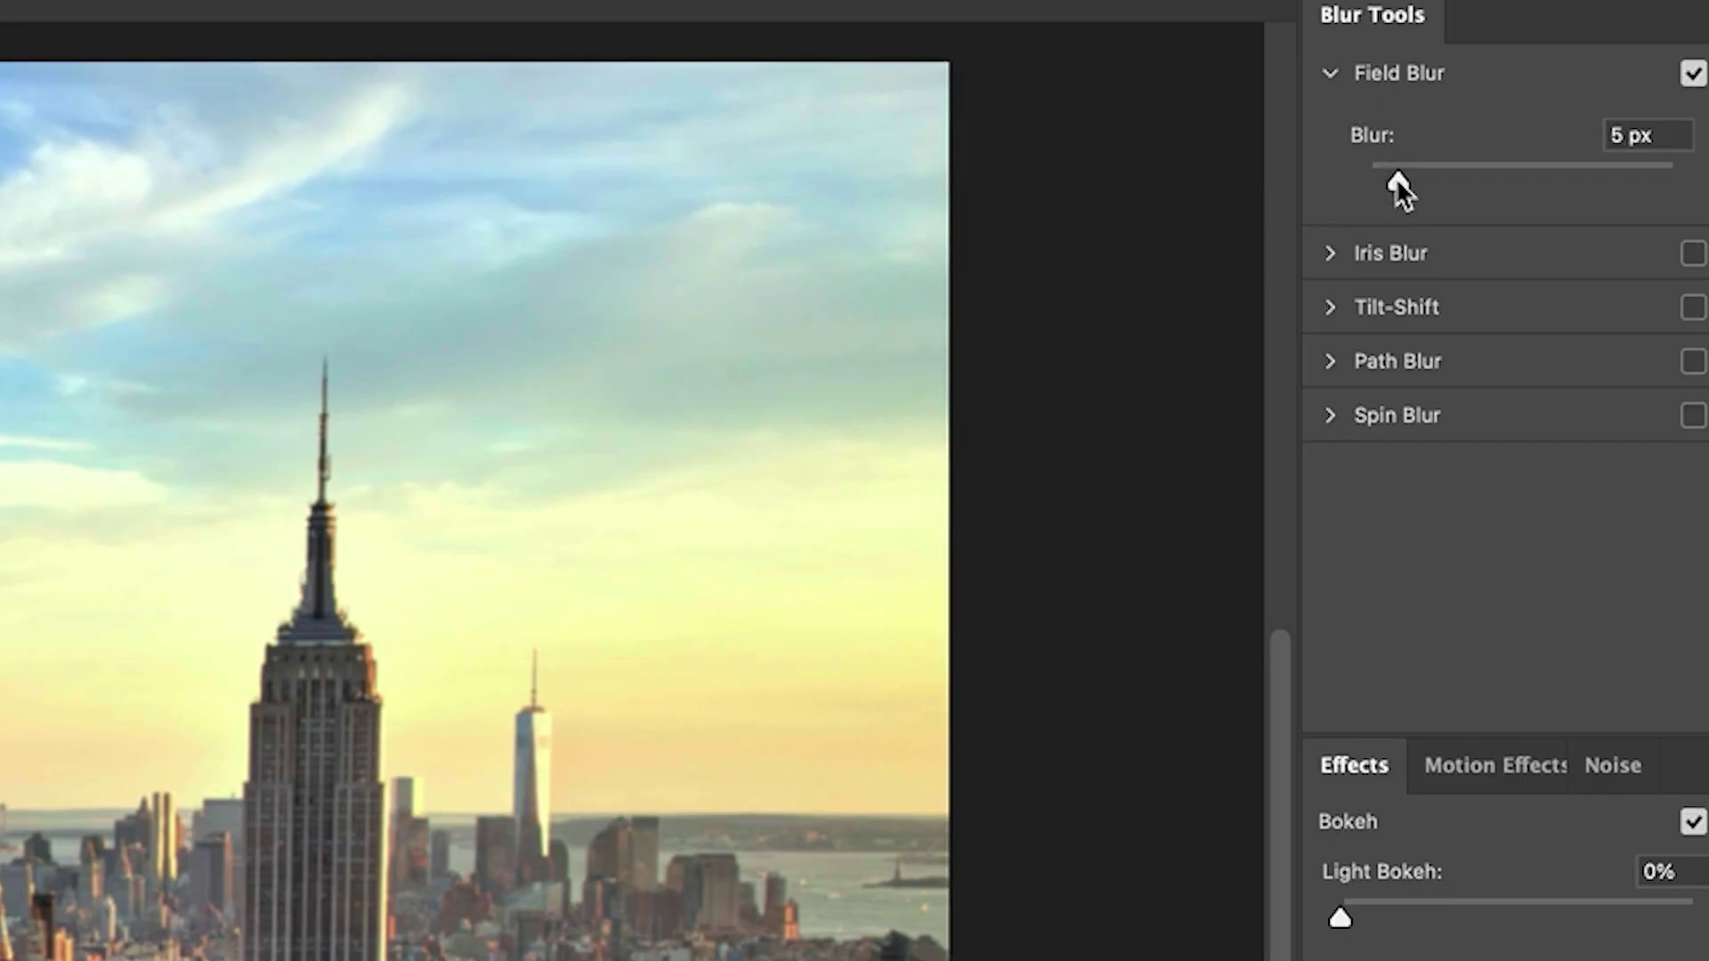
pyautogui.moveTo(1395, 178); pyautogui.dragTo(1385, 175)
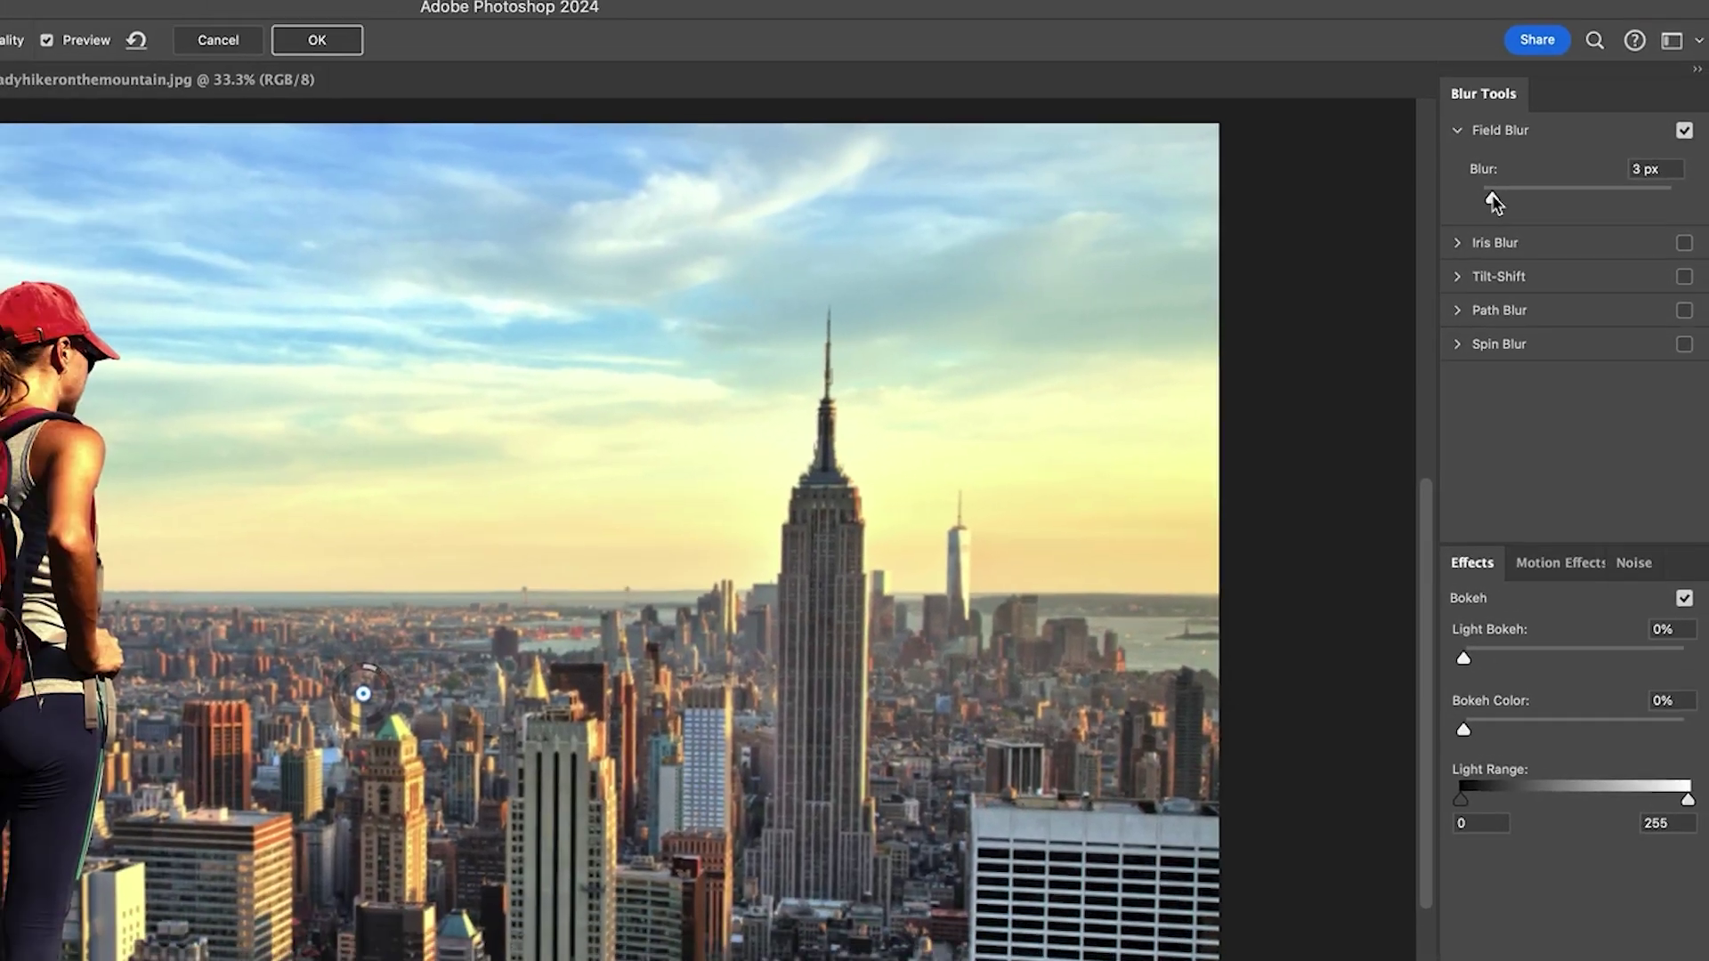
pyautogui.moveTo(1492, 194); pyautogui.dragTo(1492, 196)
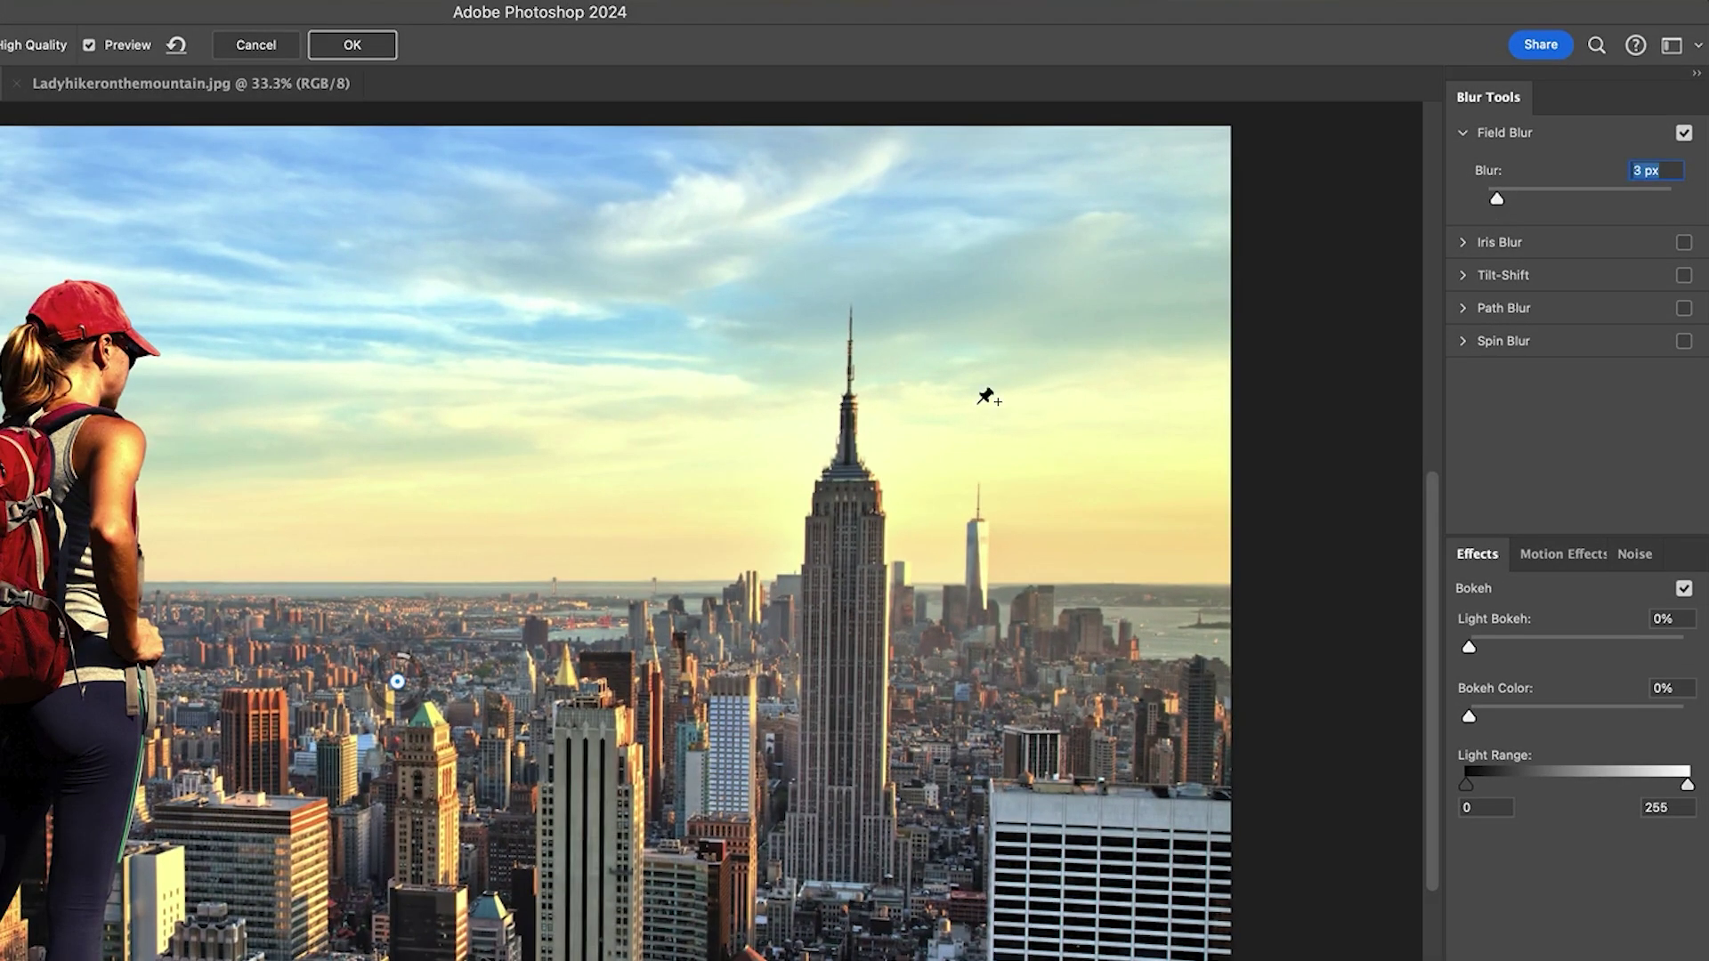
pyautogui.moveTo(1499, 199); pyautogui.dragTo(1504, 201)
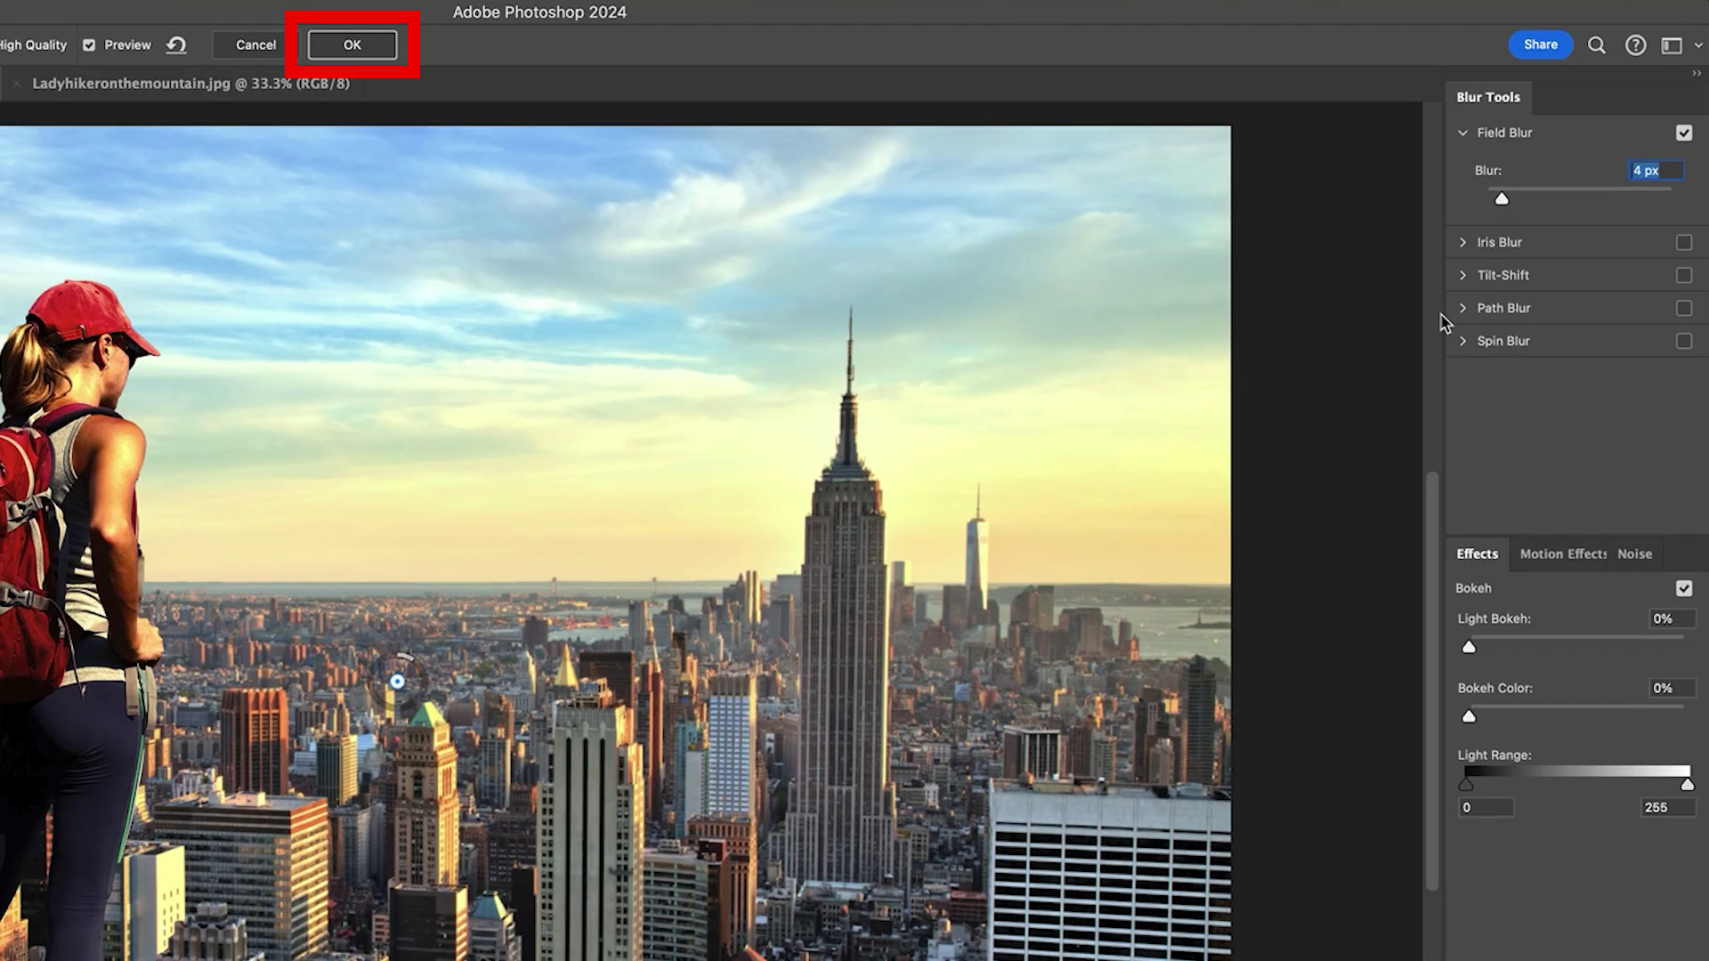
pyautogui.click(373, 49)
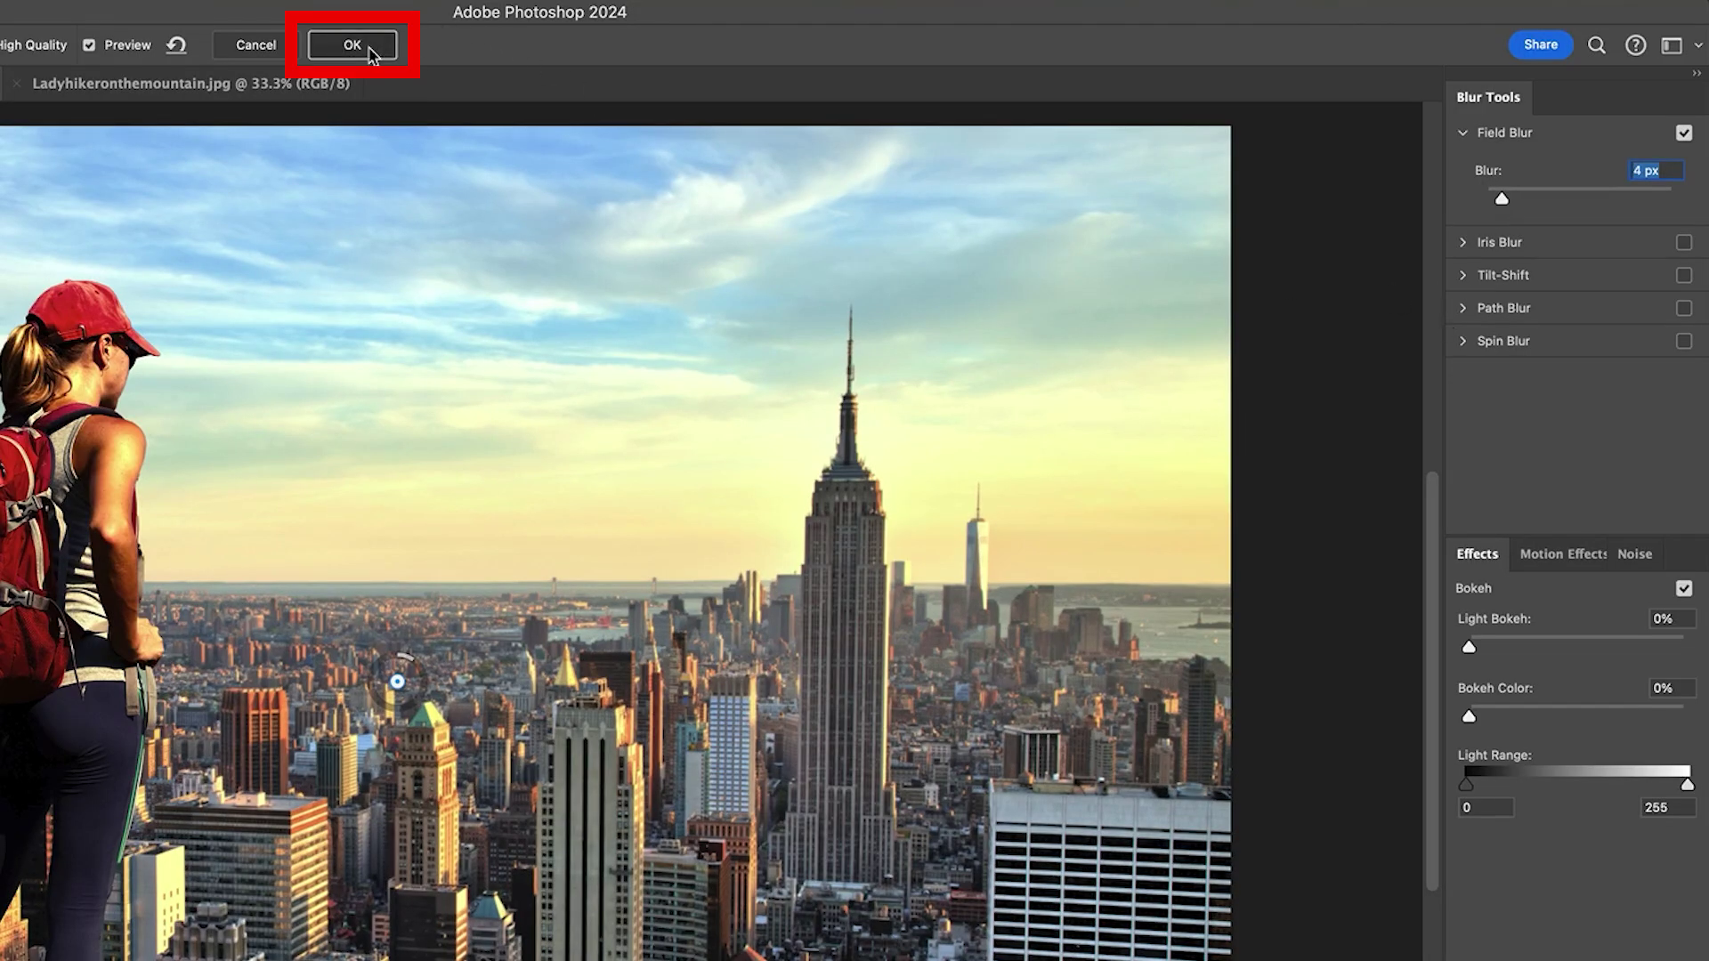